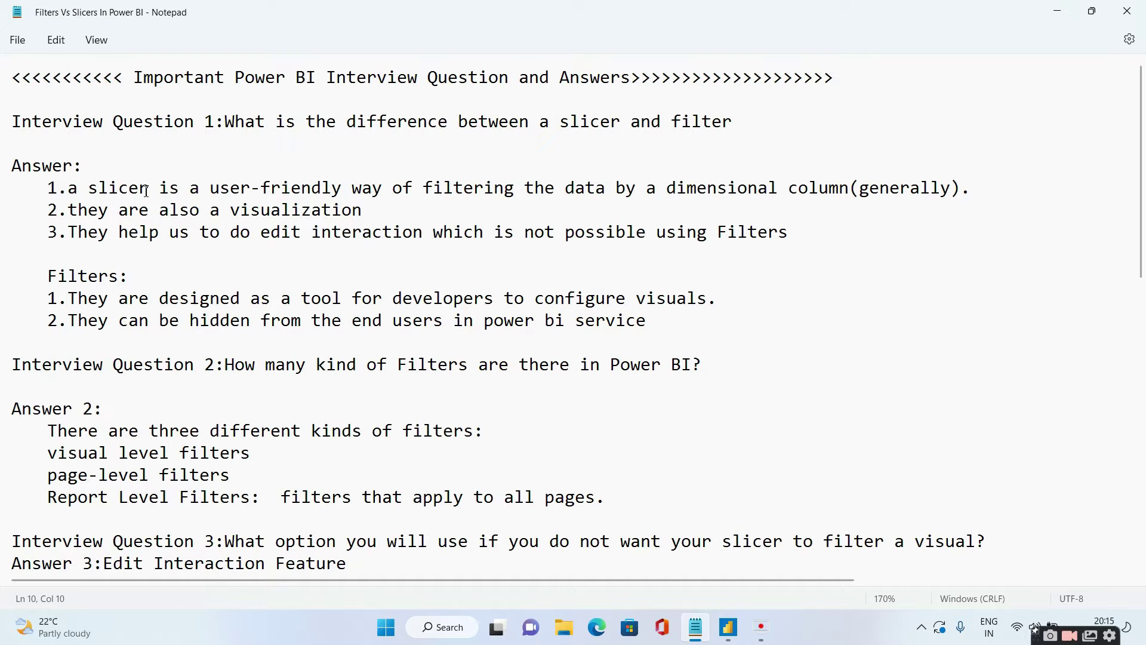
Step: Review the slicer answers under Interview Question 1, highlighting the user-friendly filtering, visualization and edit interaction points
drag(323, 196, 443, 206)
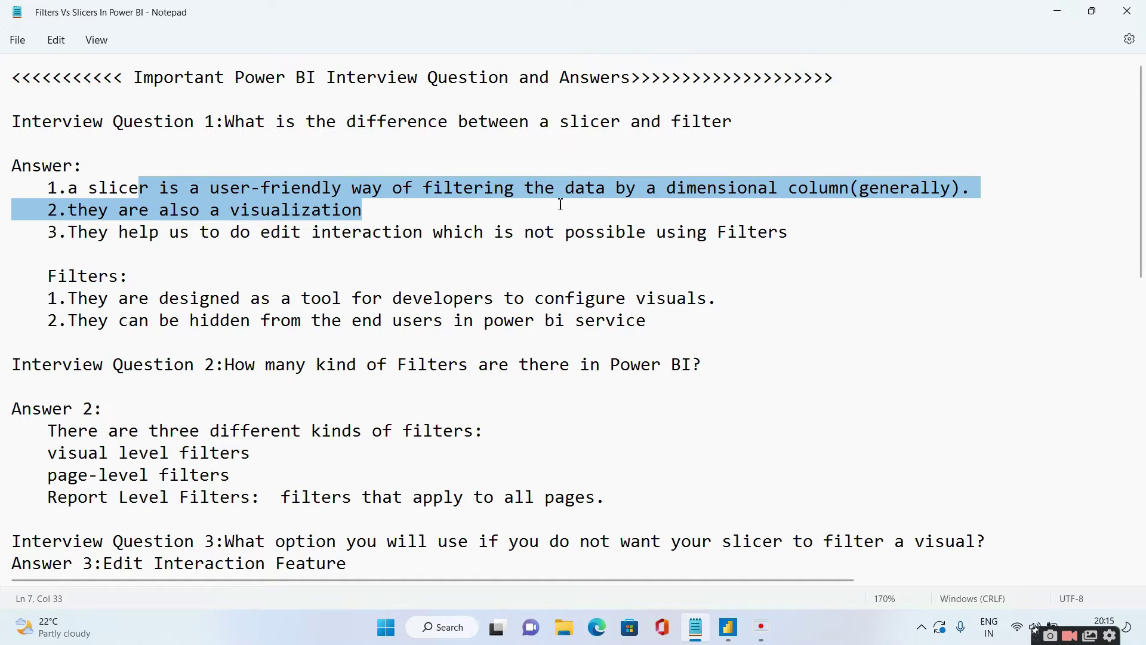
drag(560, 205, 662, 192)
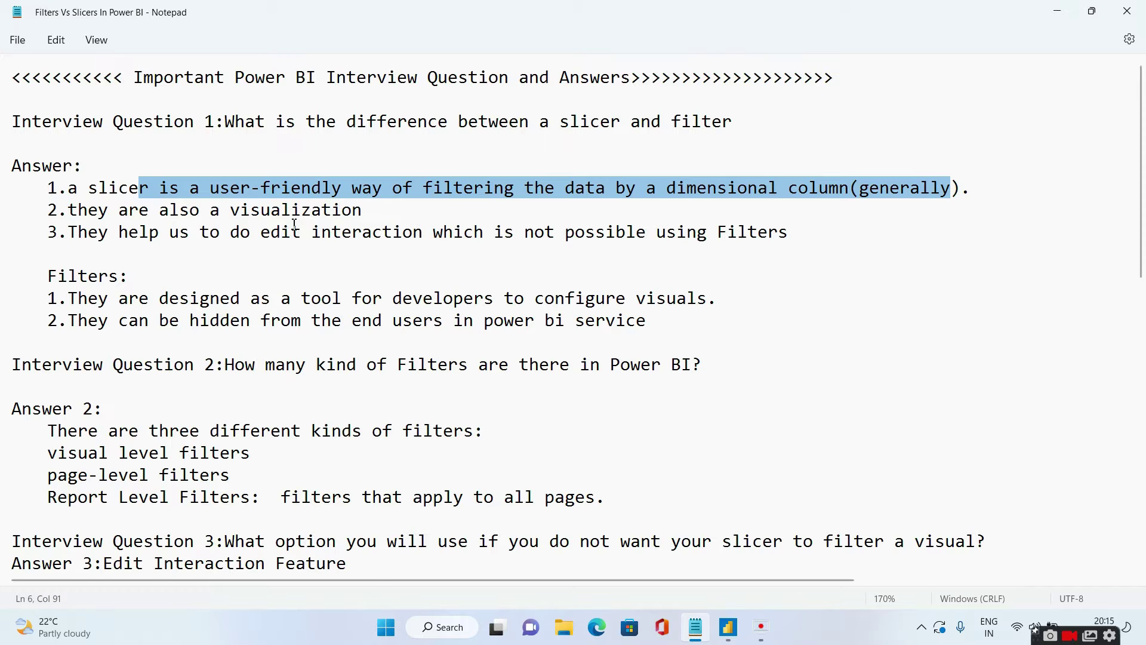
click(189, 218)
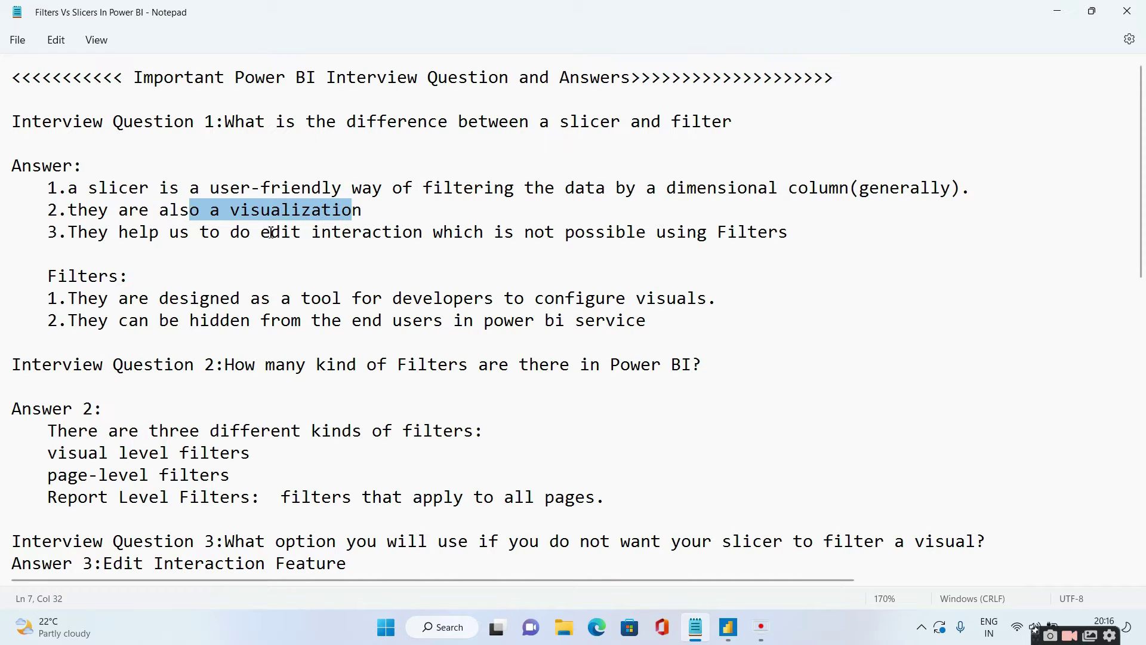
drag(239, 235, 423, 233)
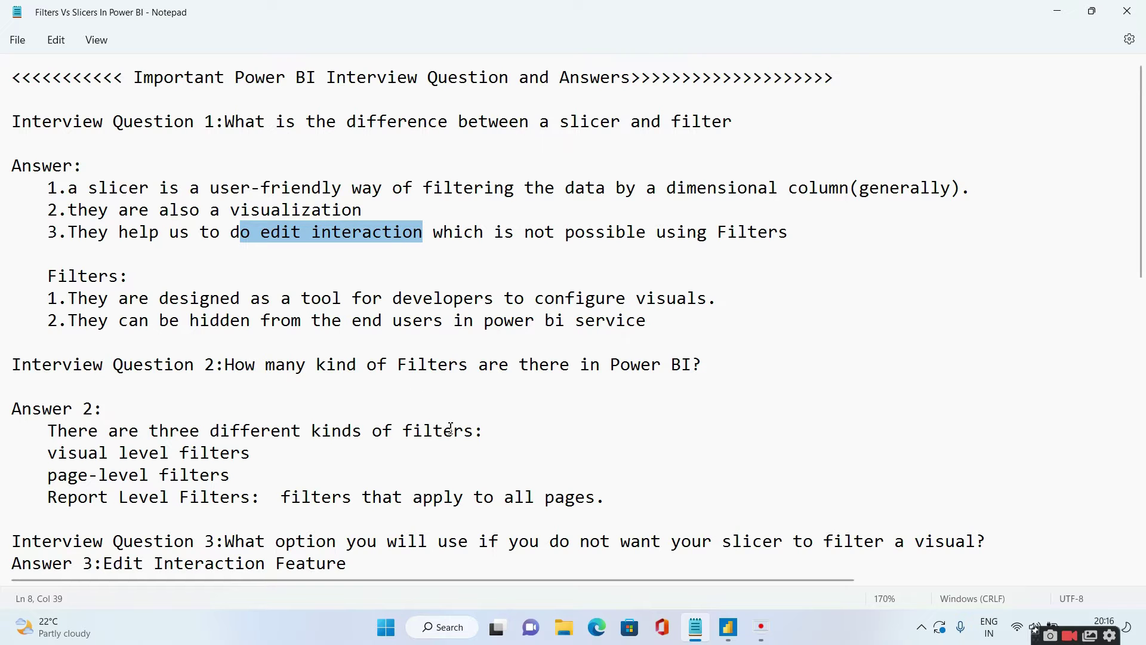
Step: Switch to Power BI Desktop and add a slicer on DimGeography's EnglishCountryRegionName beside the donut chart
click(727, 630)
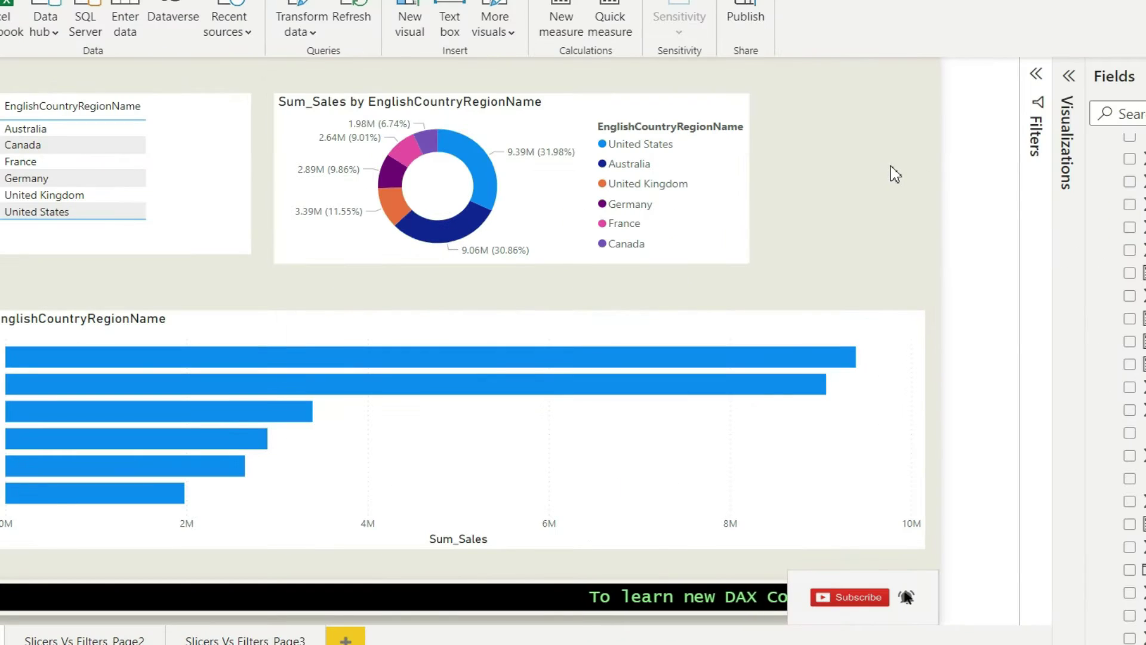
click(1070, 76)
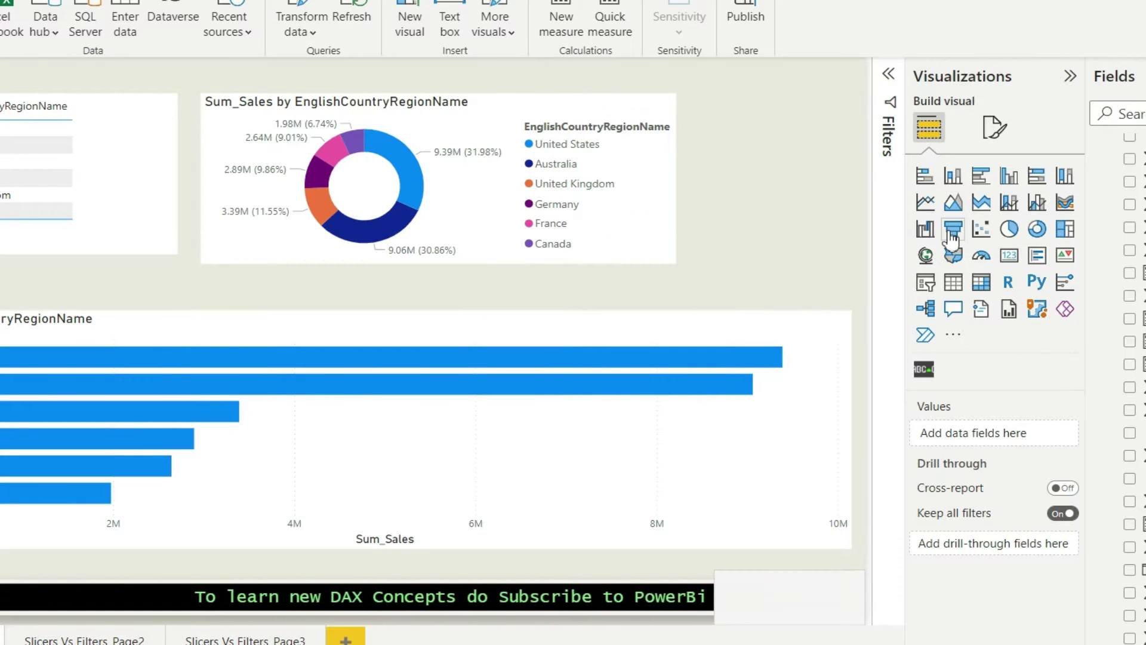
click(925, 282)
drag(762, 179, 781, 179)
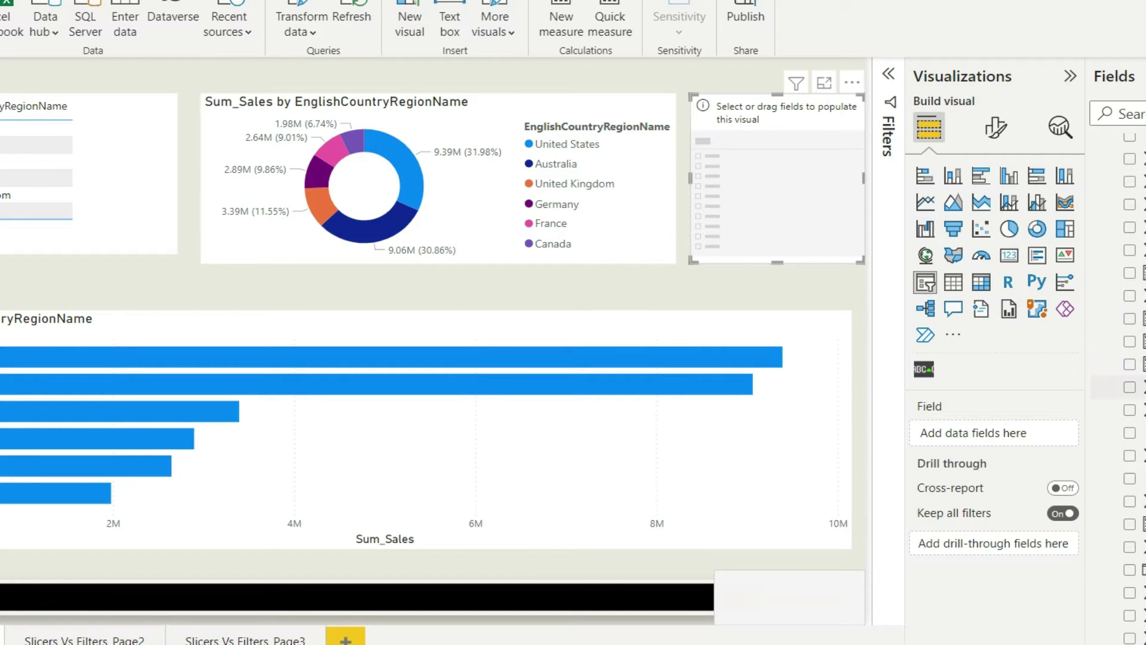
scroll(1116, 388, up, 2)
scroll(1110, 239, up, 2)
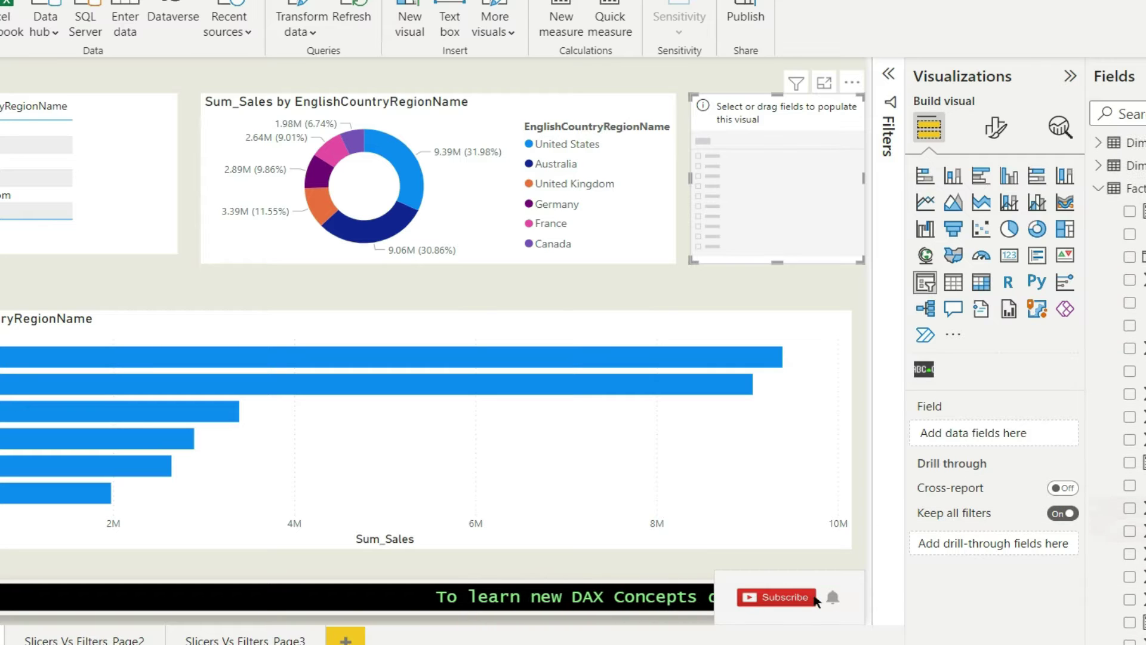
click(1103, 169)
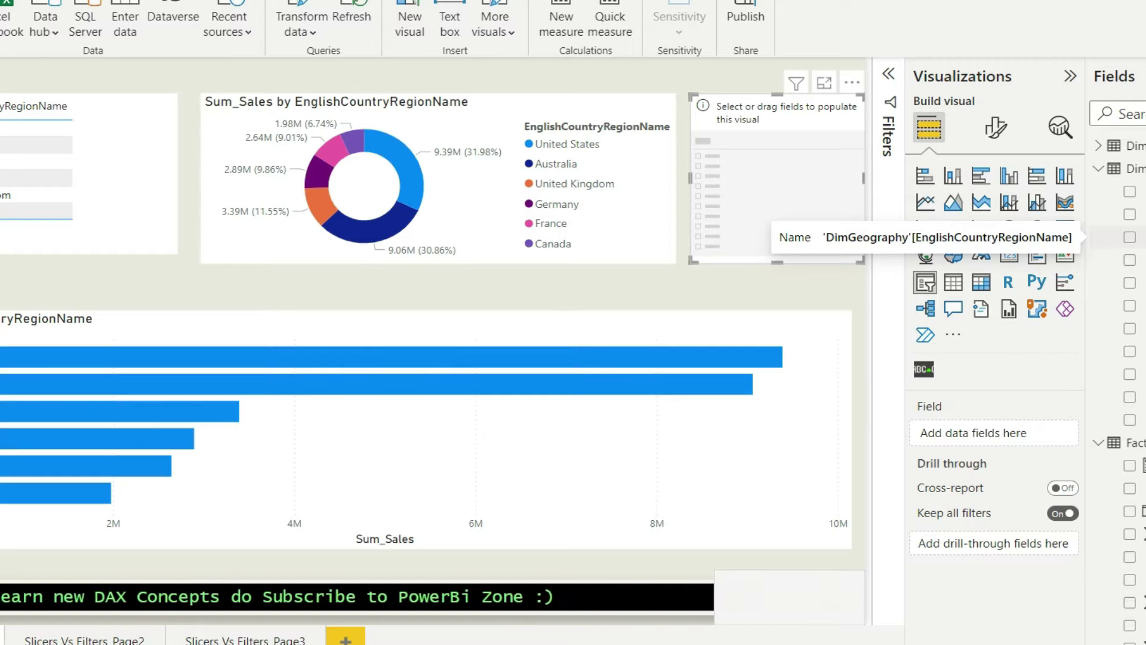
click(1129, 237)
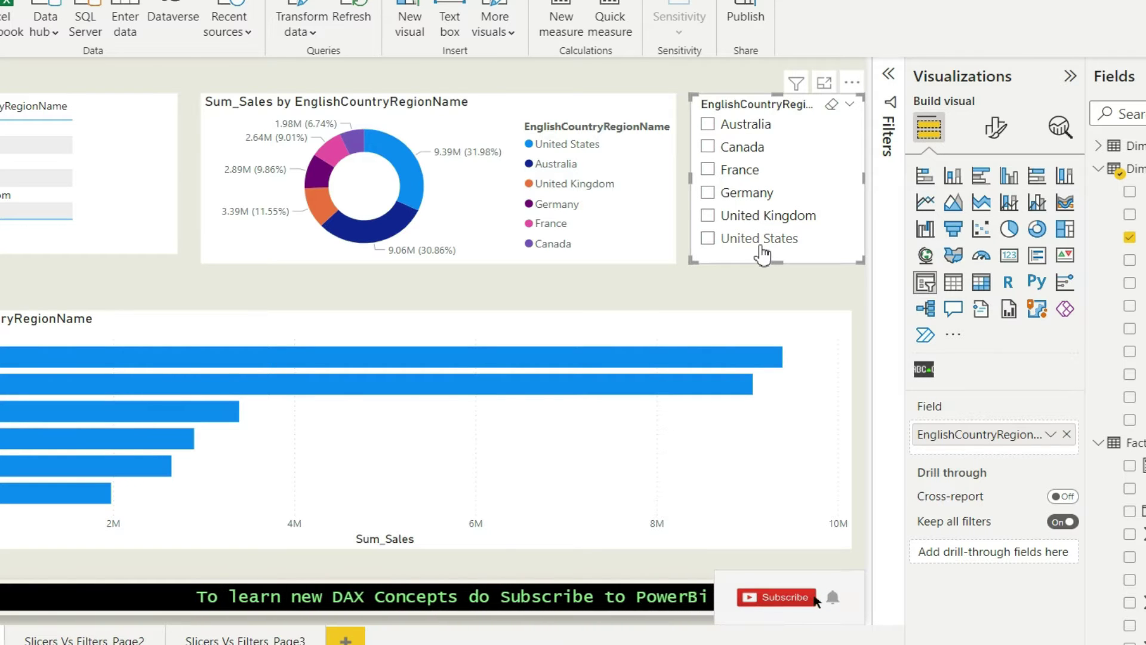
click(717, 289)
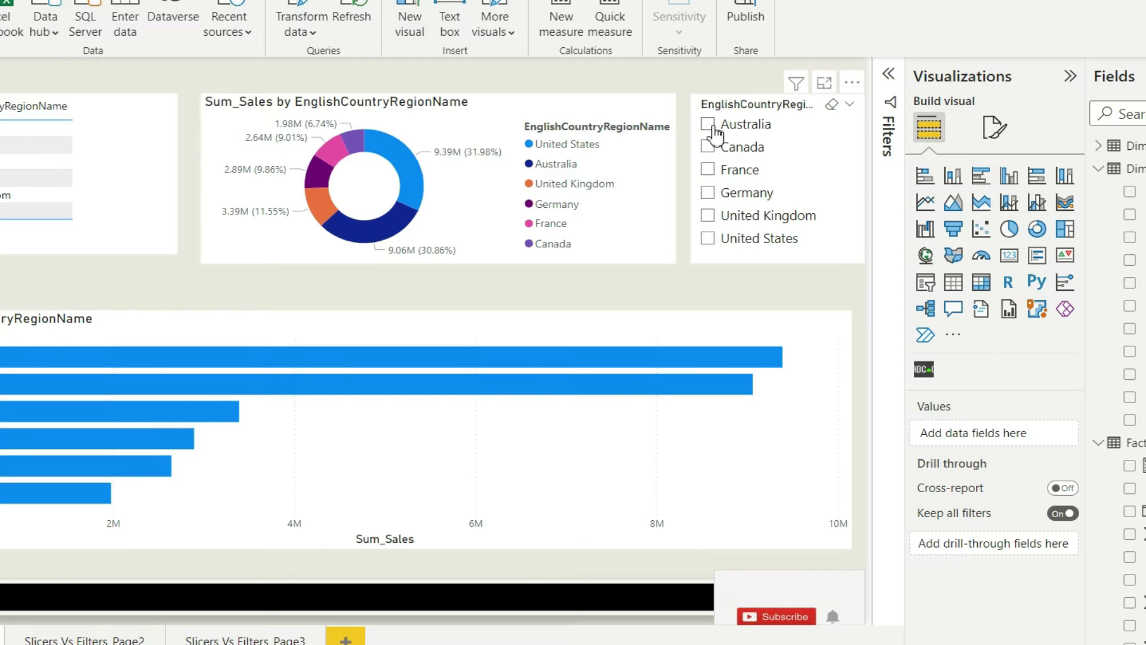
Step: Filter the report page with the country slicer by selecting Australia, Canada, France and Germany together
click(713, 127)
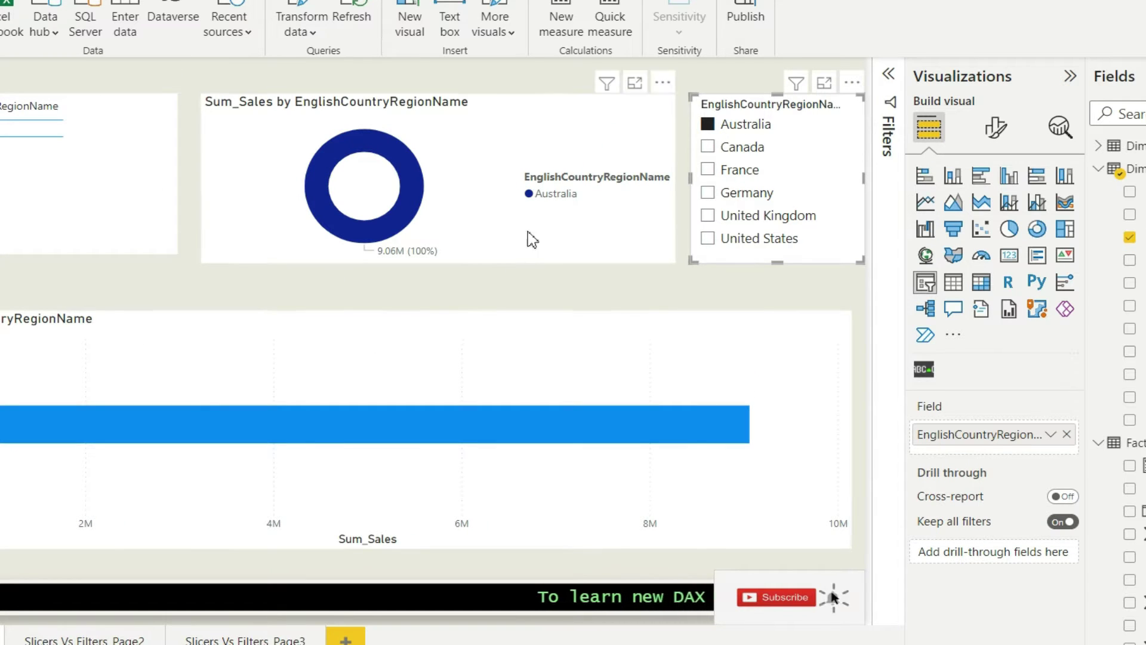
click(710, 149)
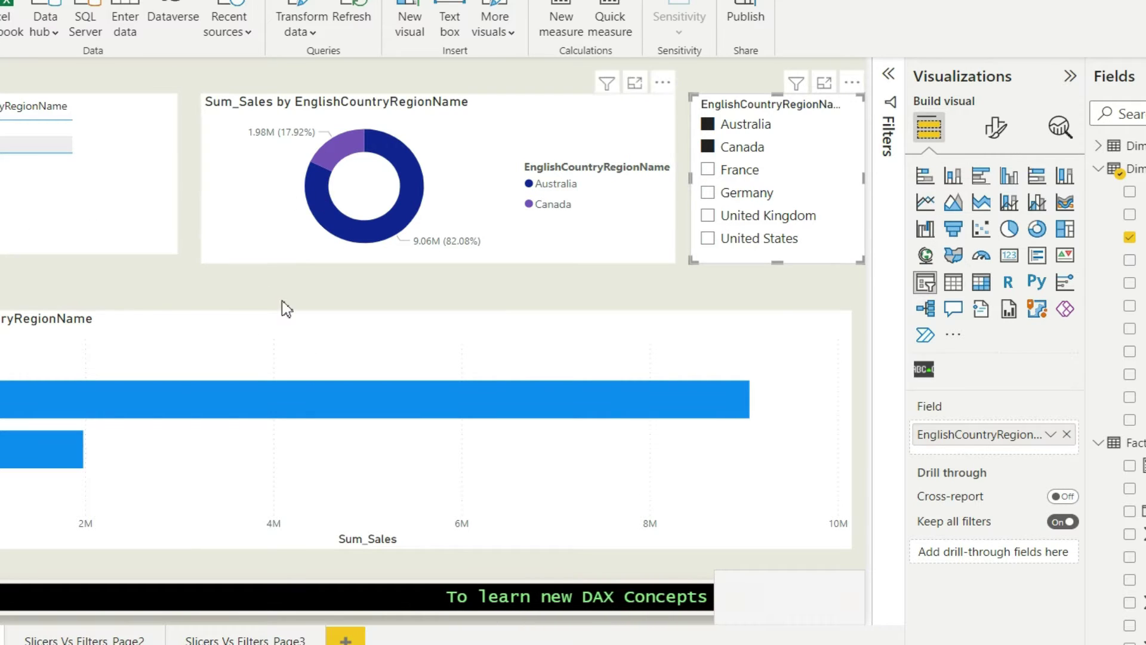
click(709, 171)
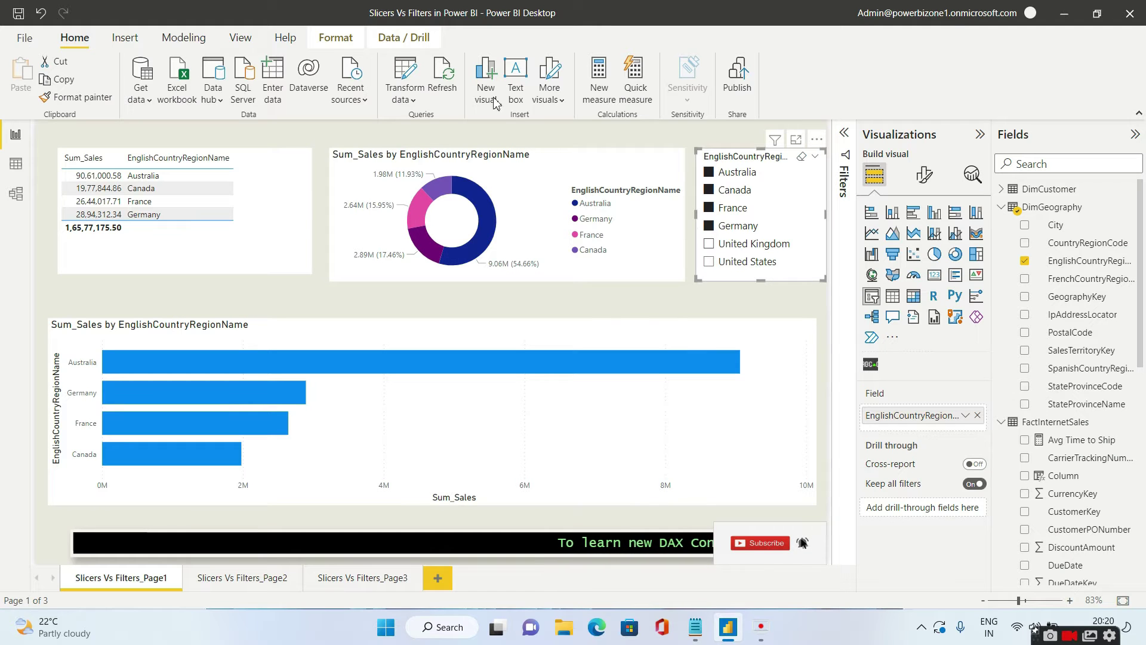
Step: Edit the country slicer's interactions so it does not filter the Sum_Sales bar chart, and leave interaction editing
click(334, 37)
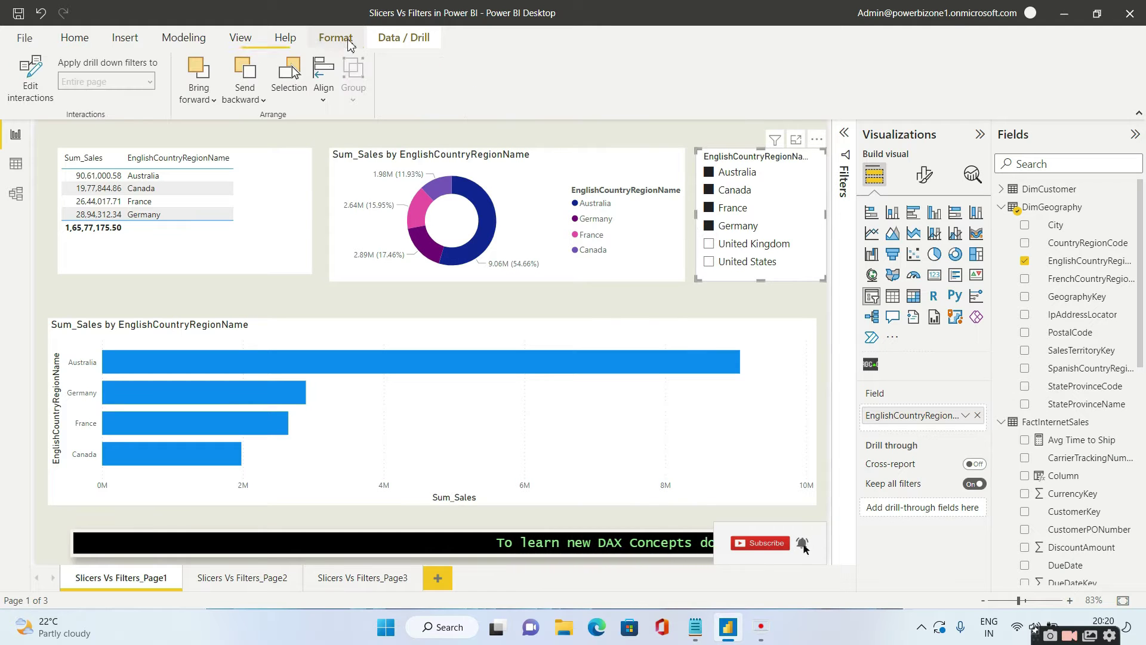
click(31, 88)
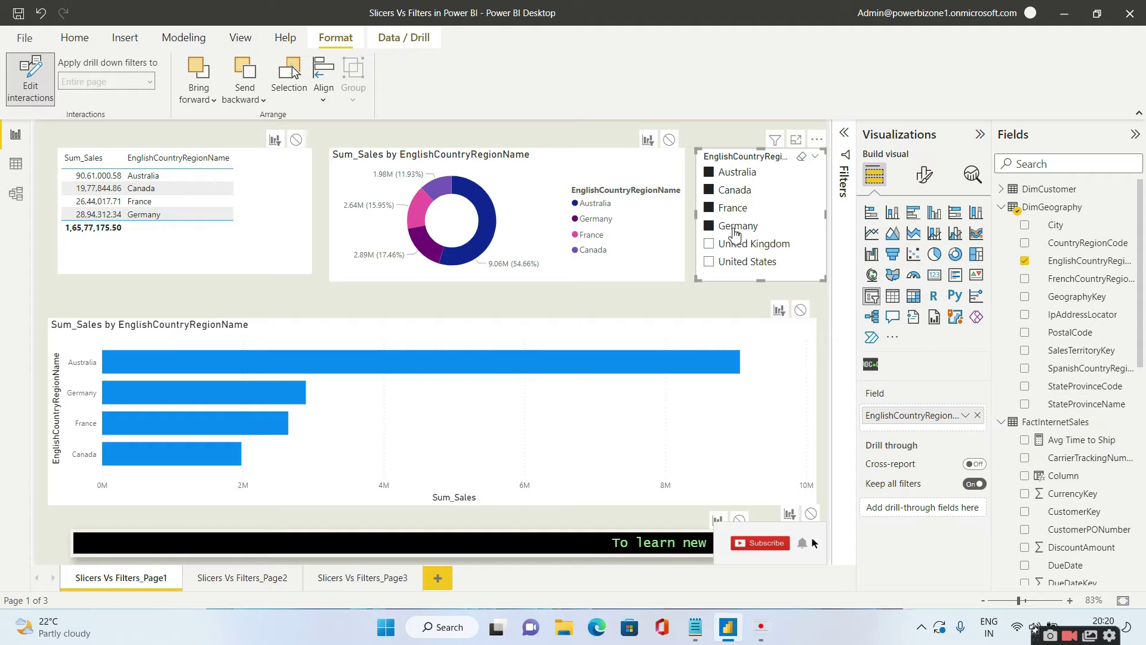
click(800, 310)
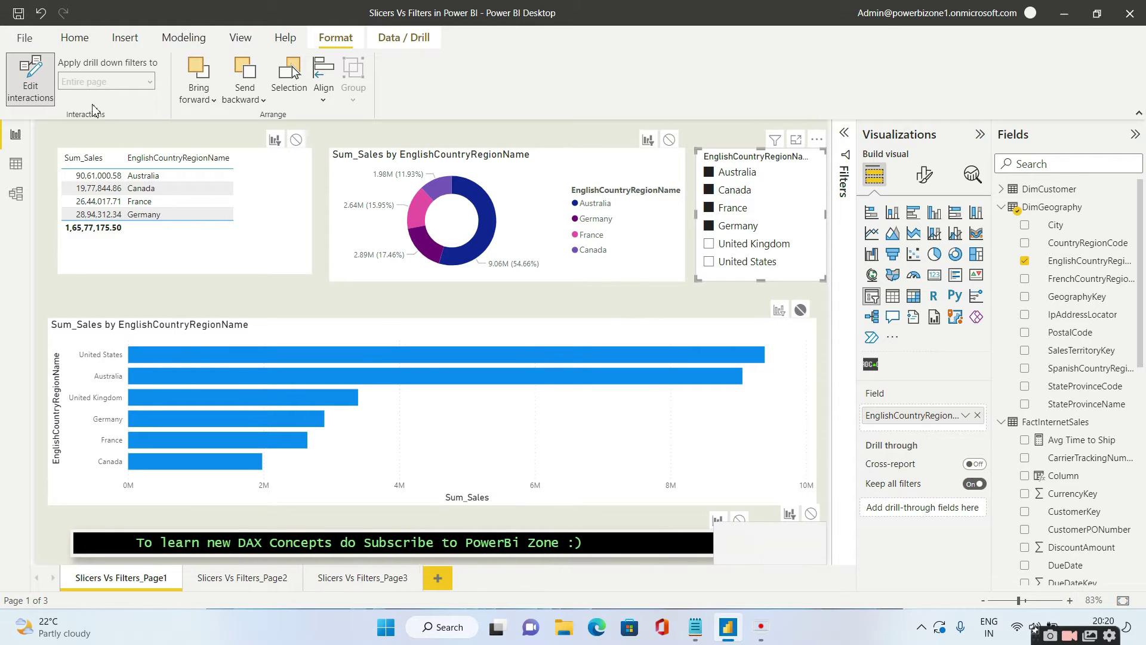
click(43, 95)
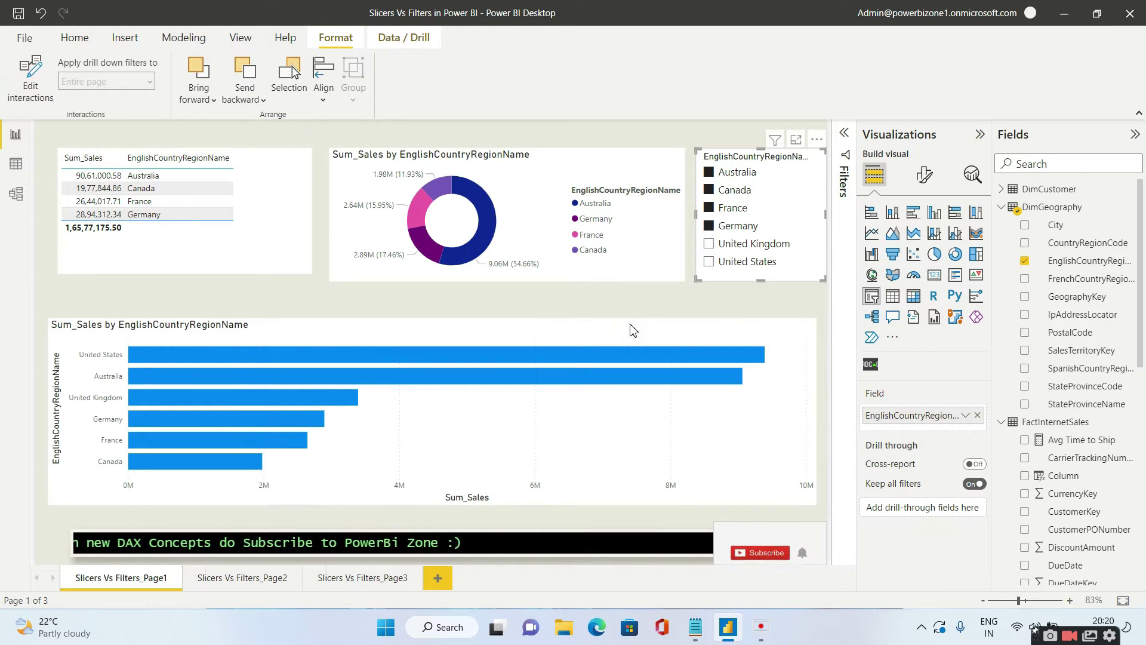
Step: Test the slicer's interactions by toggling Germany and France off and on, leaving only Australia and Canada selected
click(709, 225)
click(709, 208)
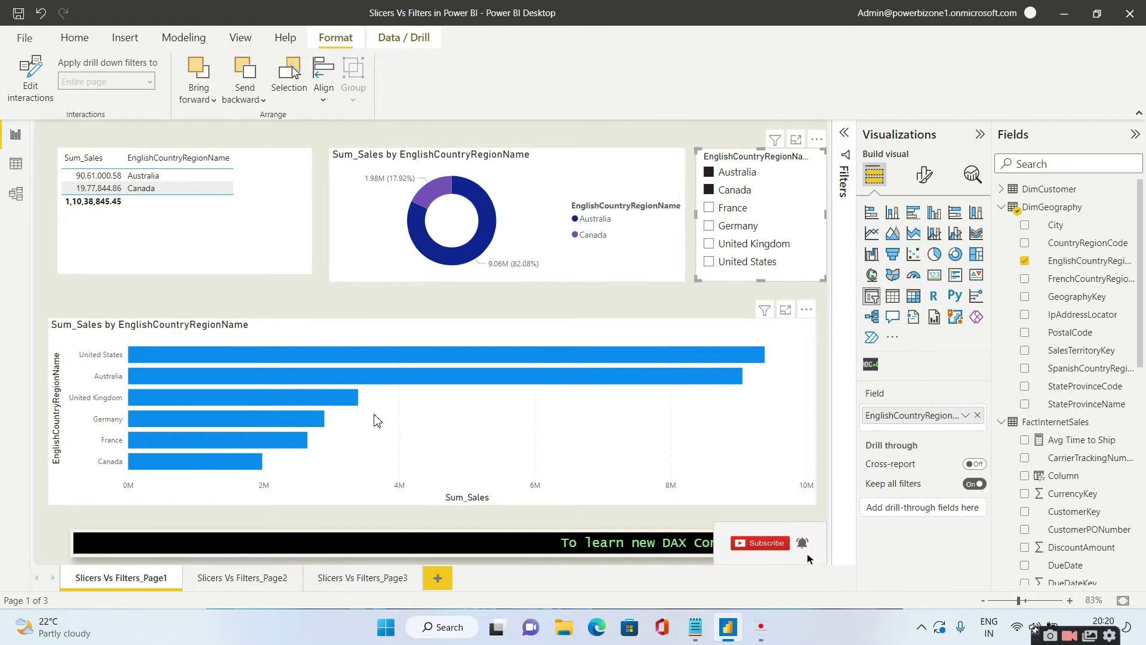
click(709, 209)
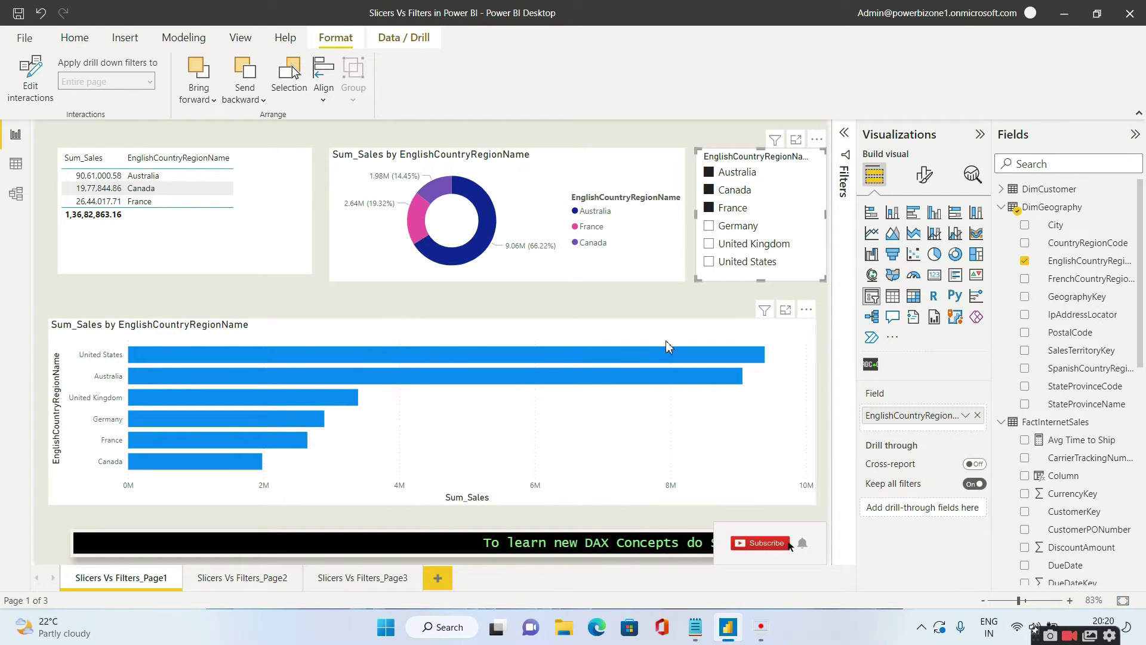
click(714, 229)
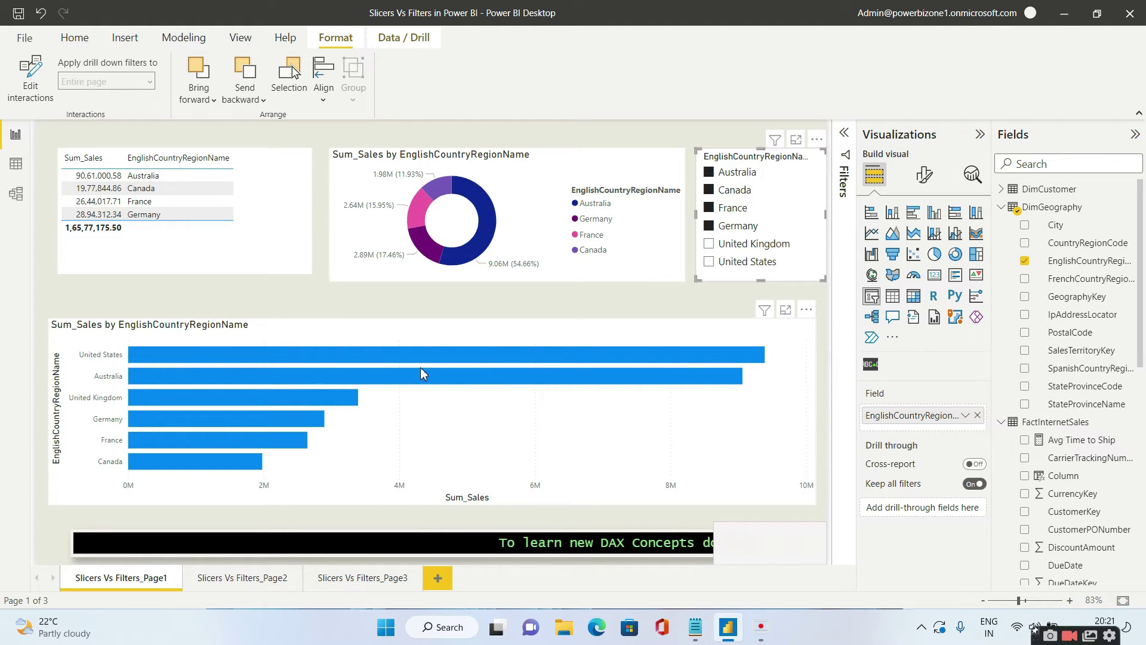
click(716, 229)
click(712, 210)
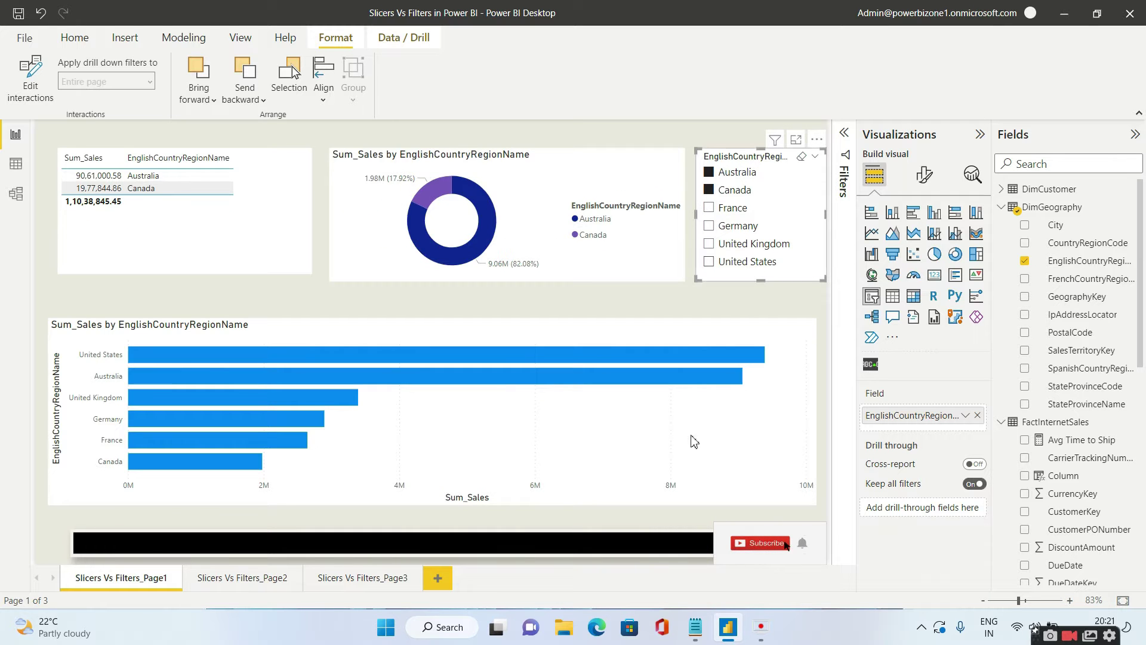
Step: Look up the Filters answer in the Notepad notes and return to the Power BI report
click(699, 635)
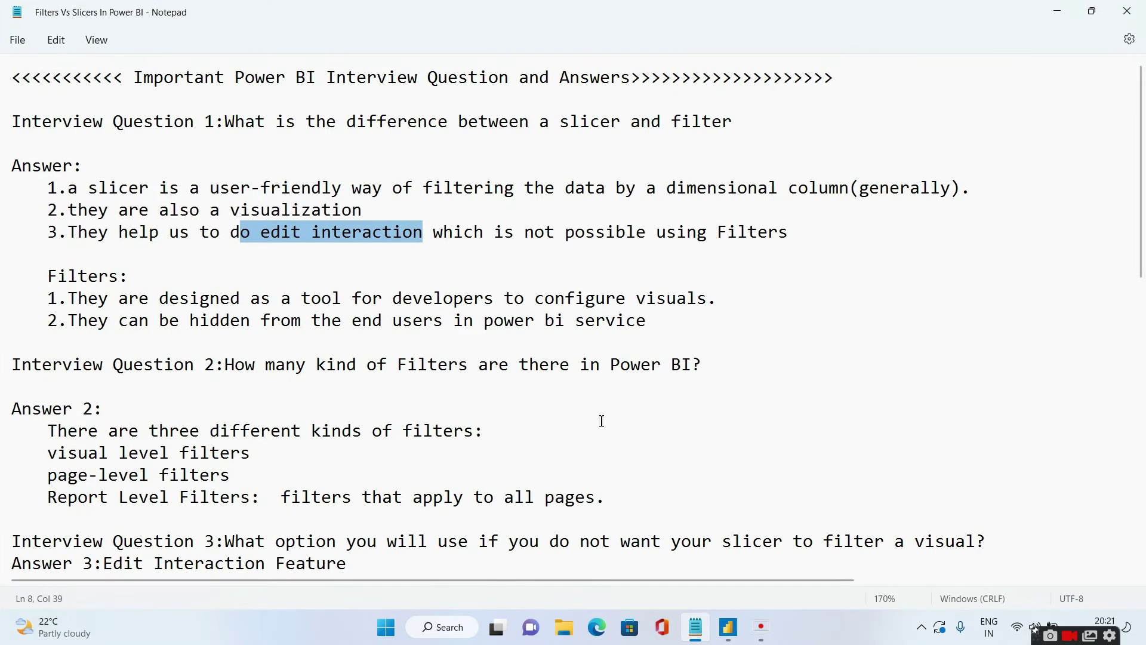
click(76, 297)
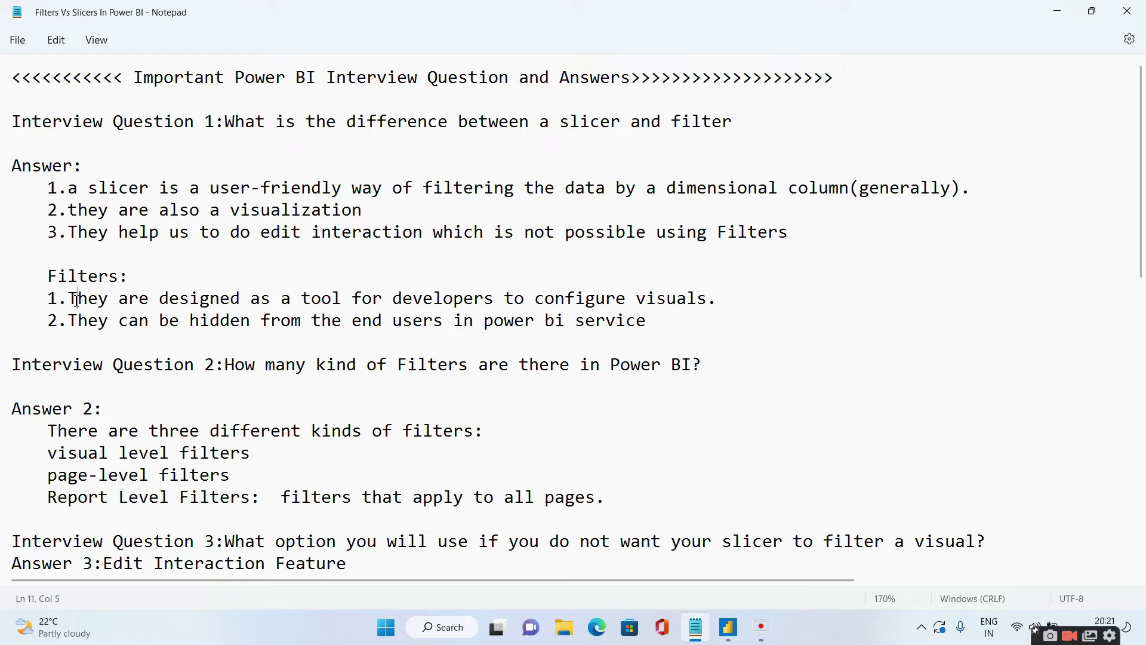
click(1057, 13)
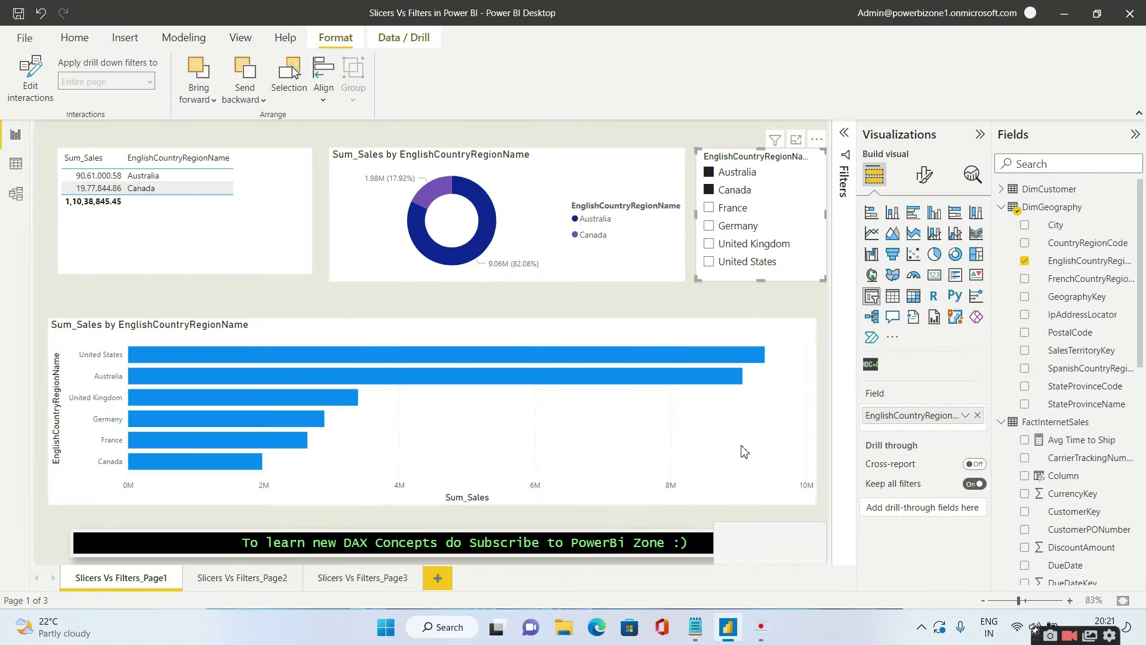
Step: Deselect the slicer, expand the Filters pane and hide that pane from report readers
click(697, 309)
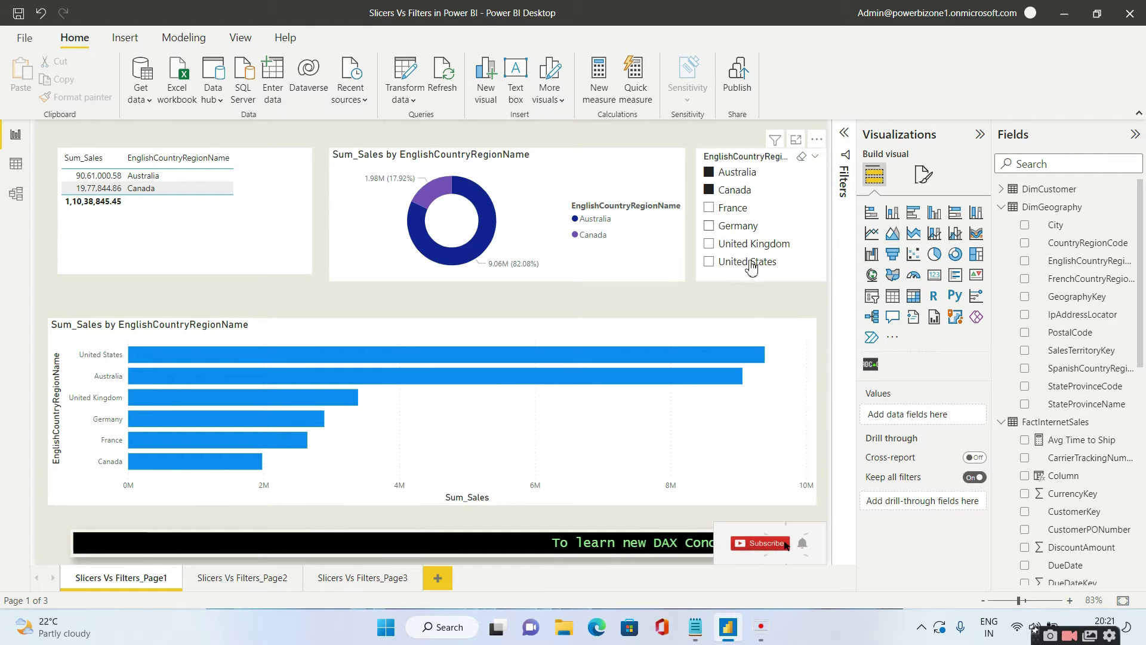
click(843, 138)
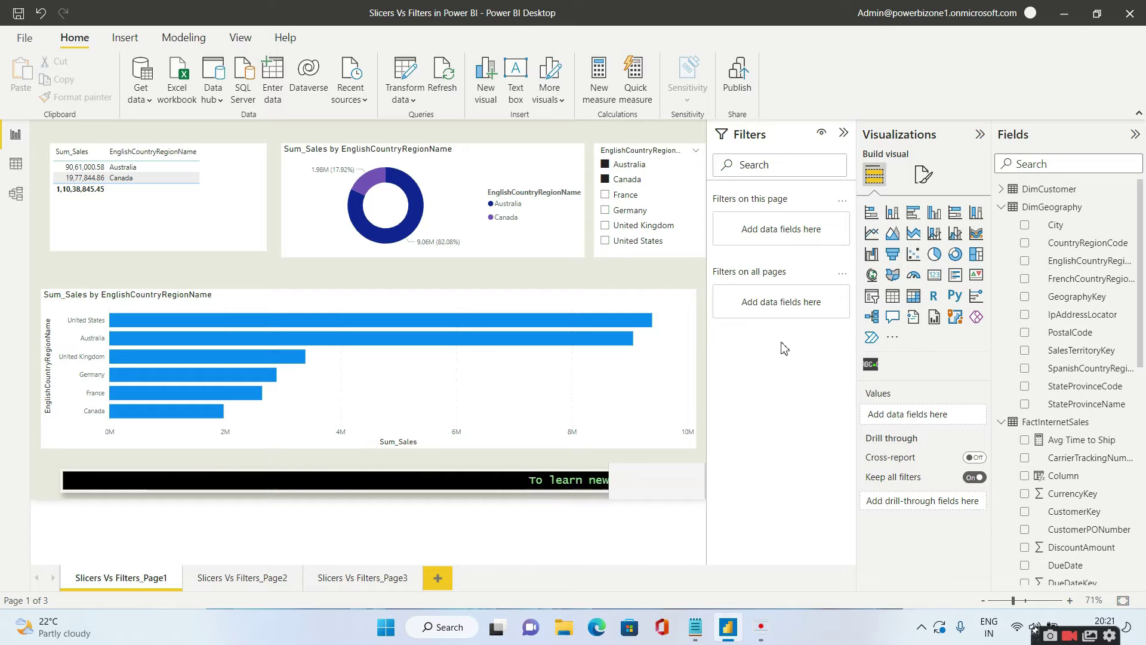
click(822, 134)
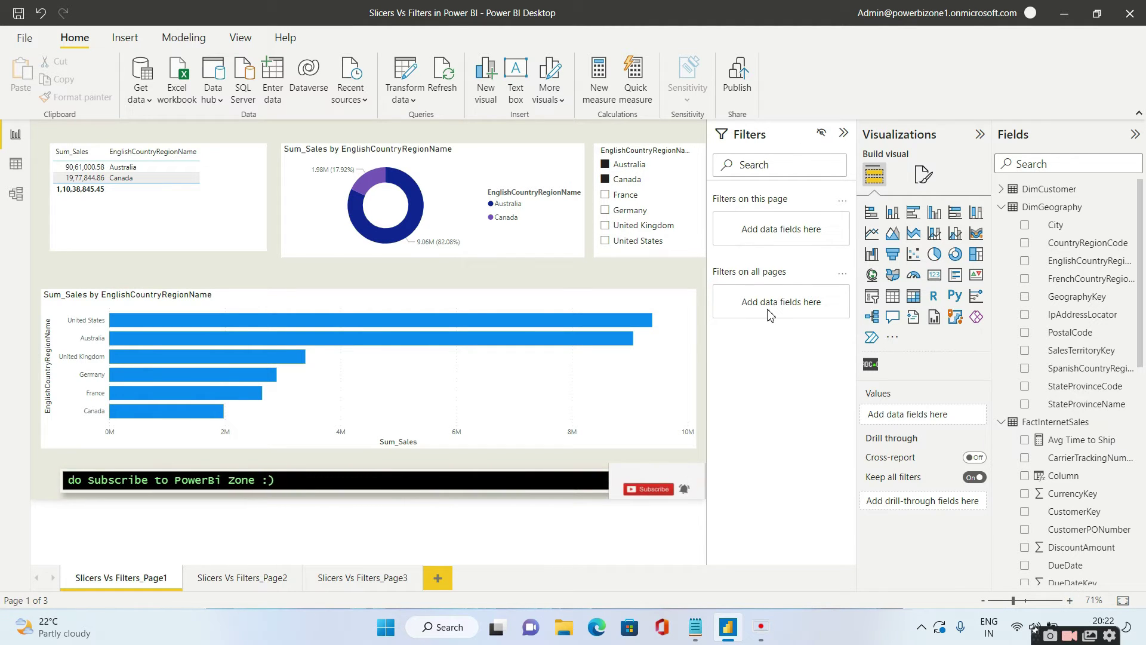
Step: Switch to the Notepad notes and highlight the two Filters points on configuring visuals and hiding from end users
click(695, 627)
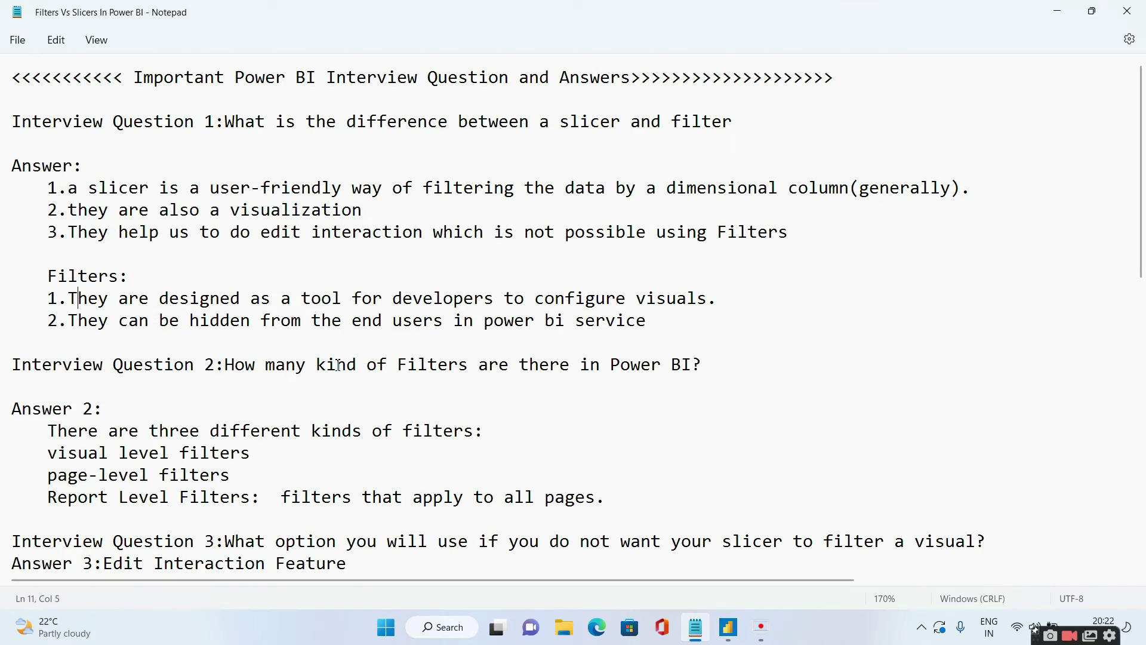
drag(155, 300, 670, 300)
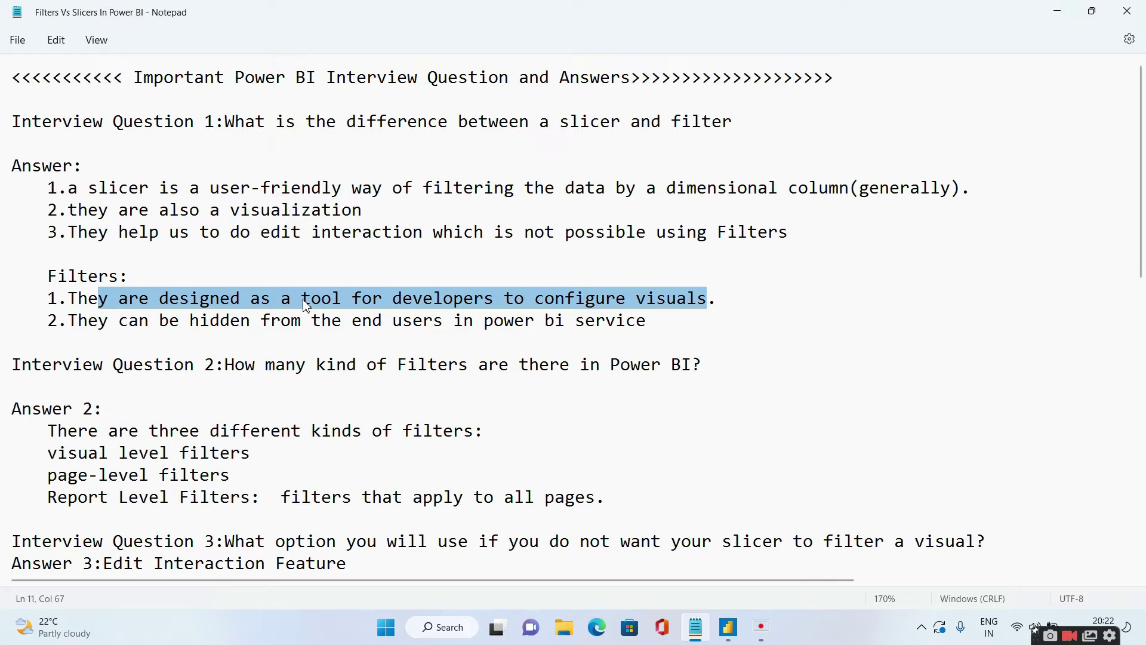
drag(124, 325, 596, 327)
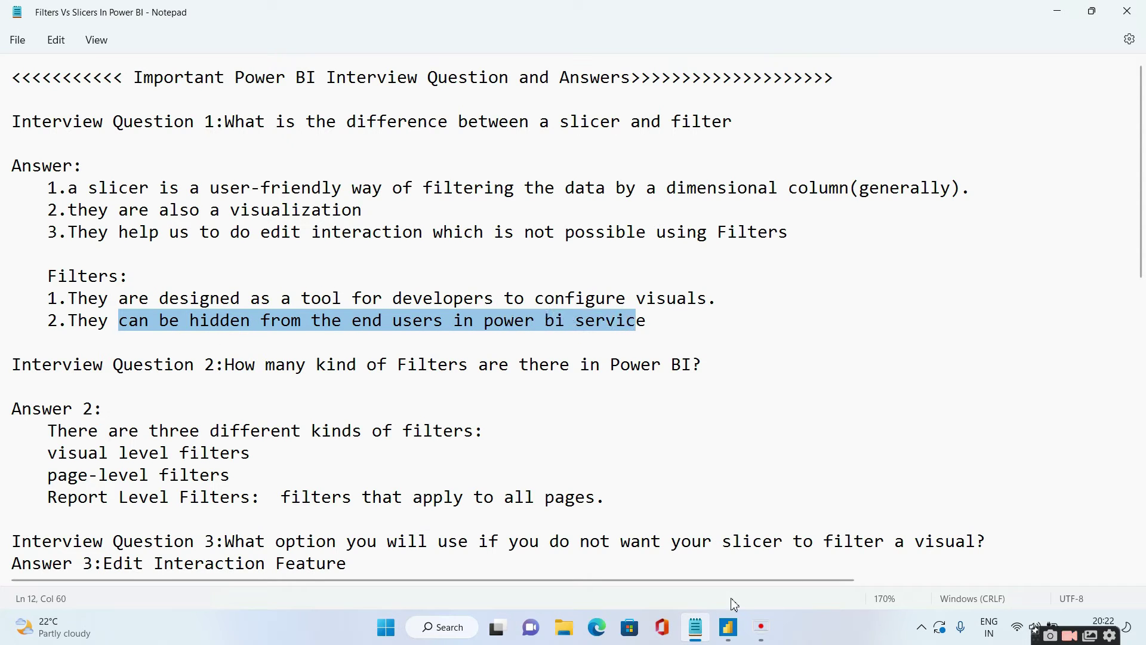
Step: Switch back to Power BI Desktop and make the Filters pane visible to report readers
click(729, 628)
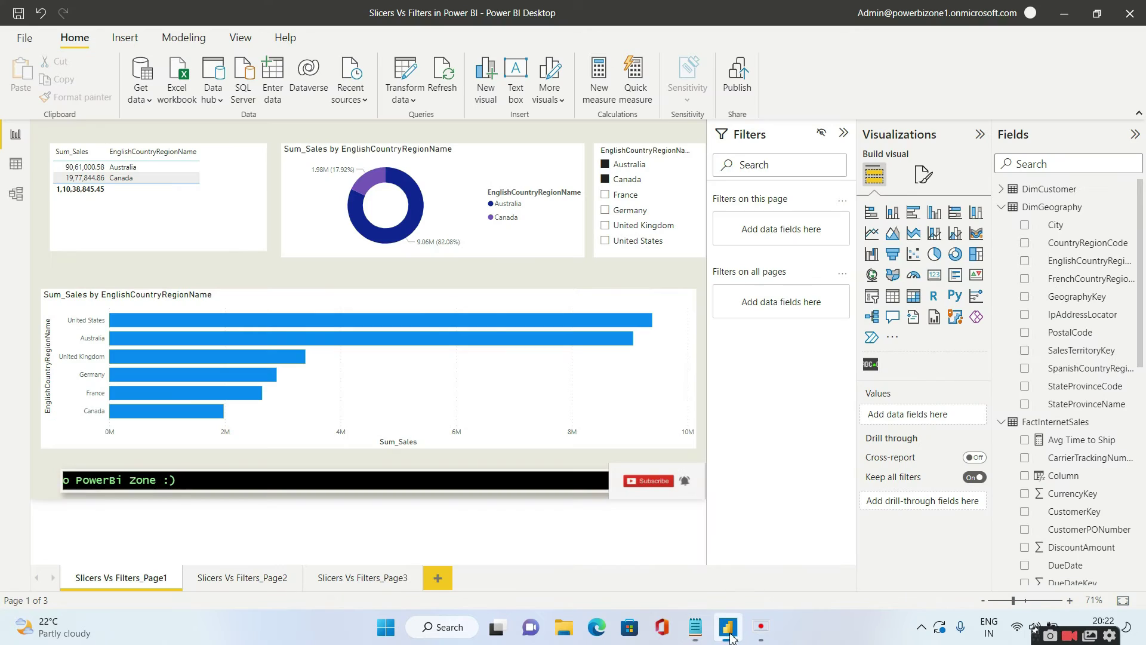
click(822, 135)
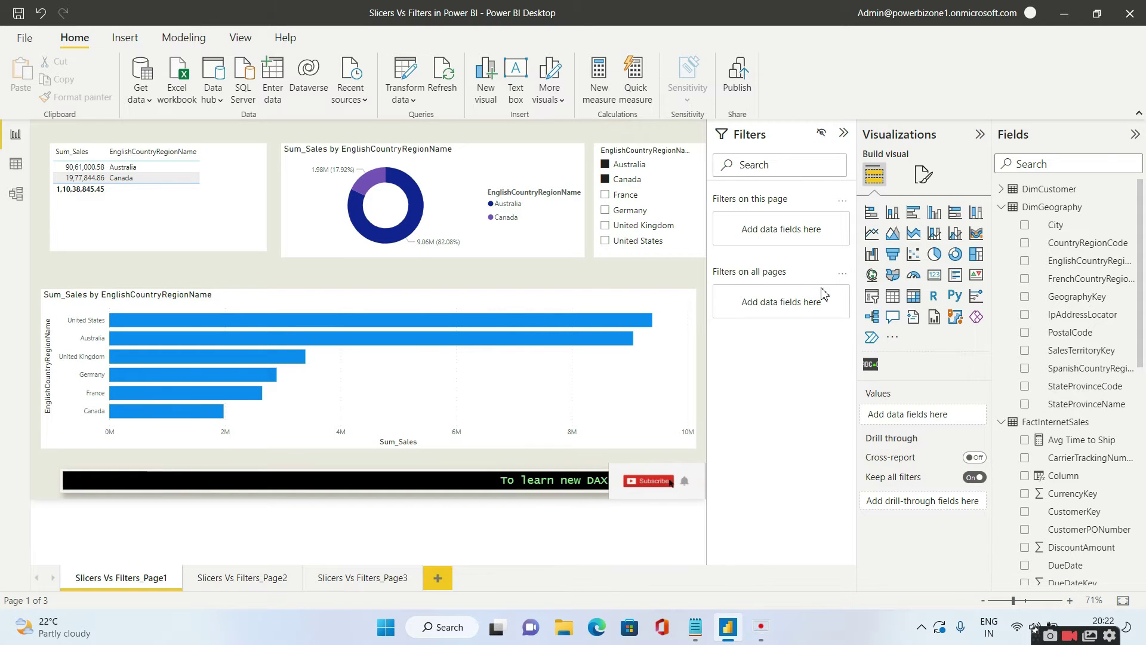
click(824, 135)
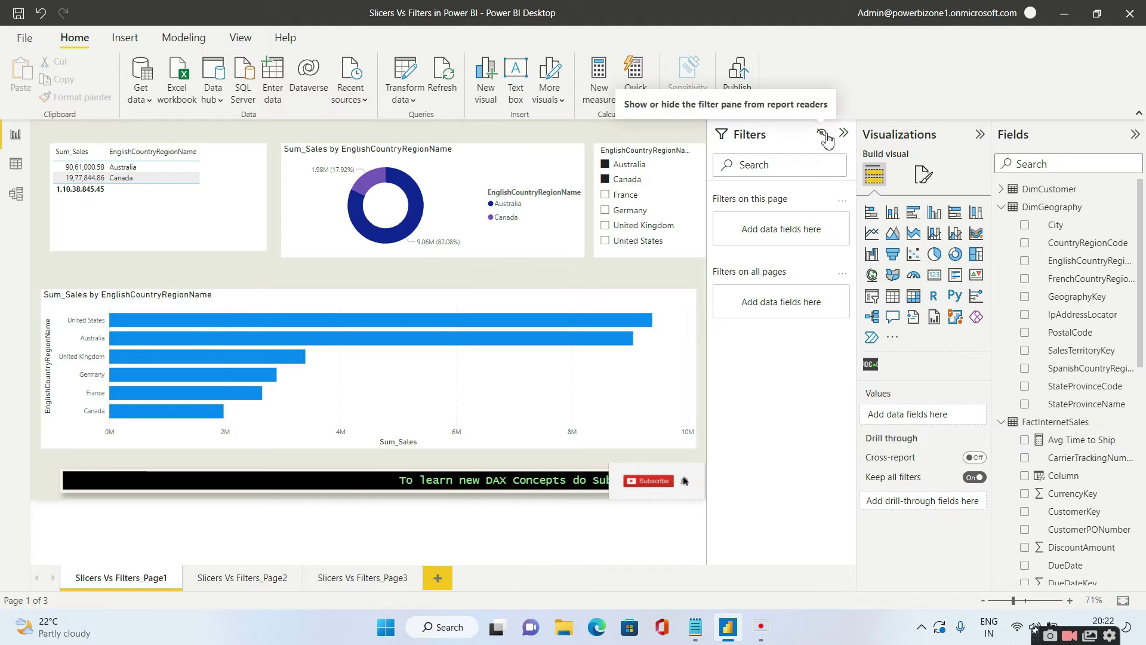
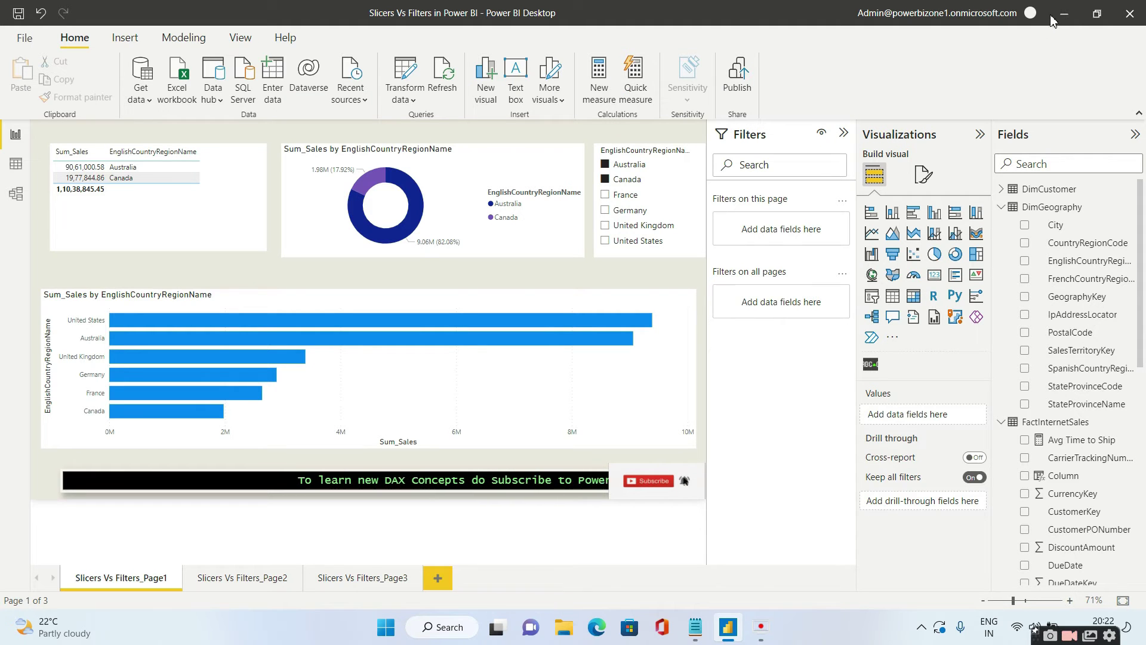
Step: Switch to the Notepad notes and highlight interview question 2 plus the visual level and report level filter entries in its answer
key(alt+Tab)
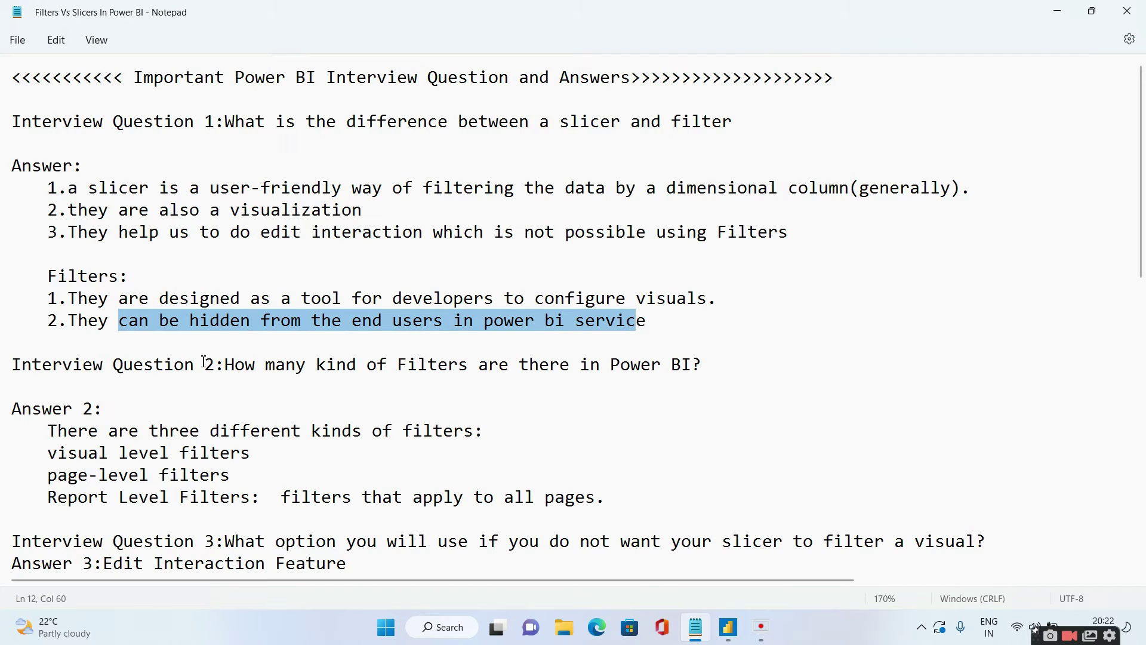
drag(244, 364, 601, 377)
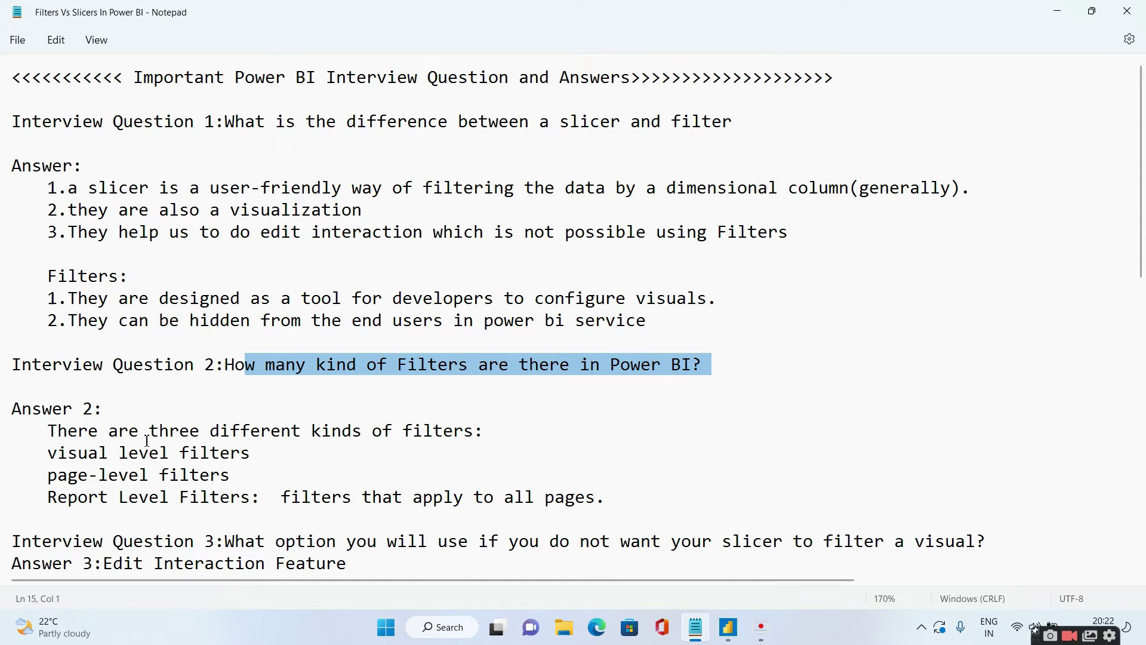
drag(46, 453, 113, 451)
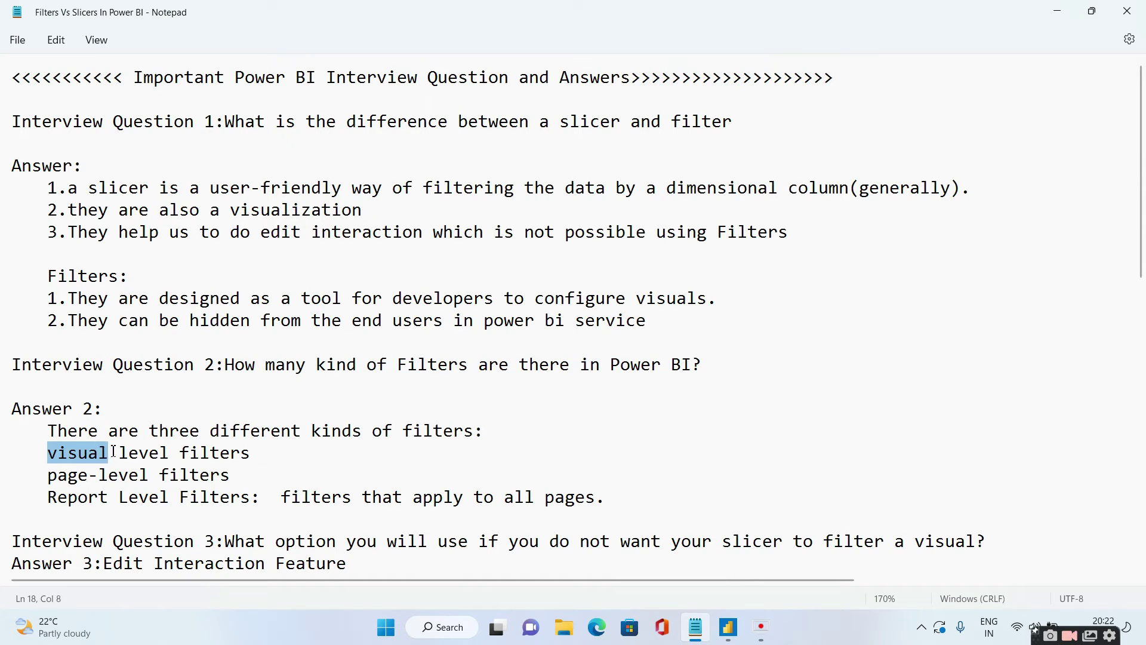
drag(48, 509, 152, 508)
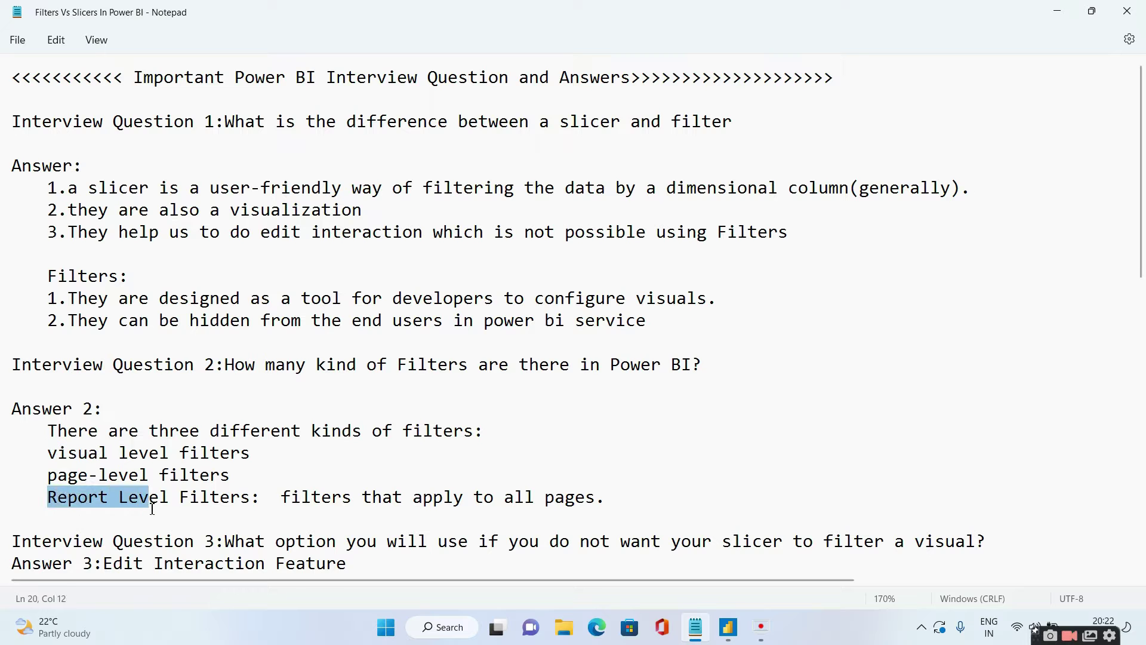
Step: Switch back to Power BI Desktop, expand the donut chart's EnglishCountryRegionName filter and clear the Australia and Canada selections in the slicer
click(729, 636)
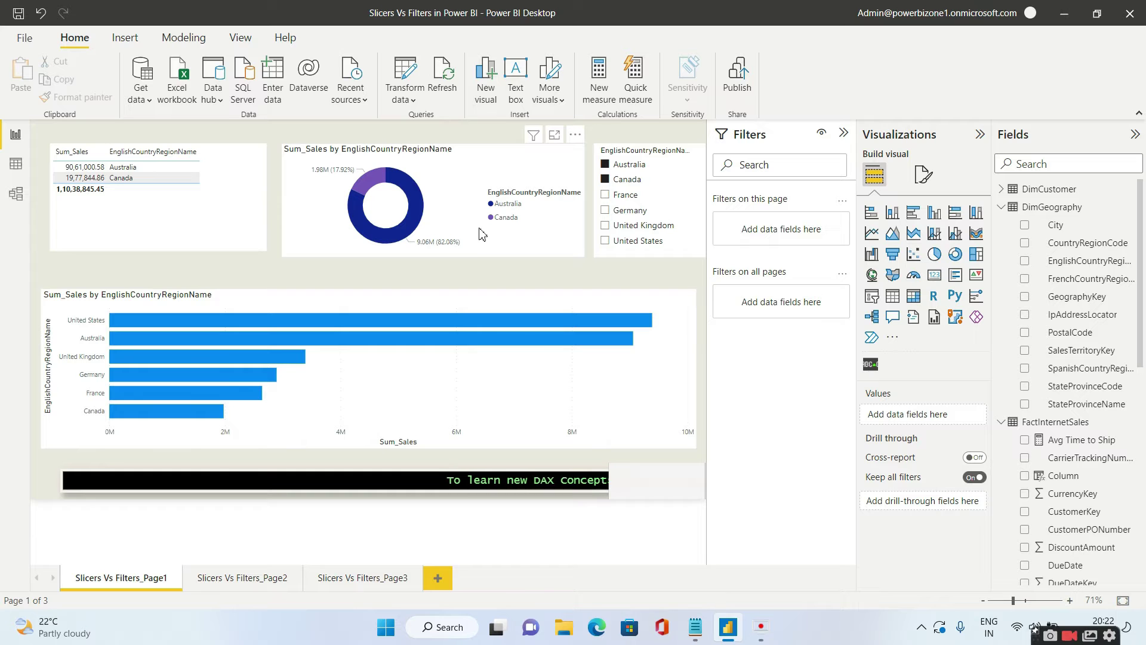
click(512, 254)
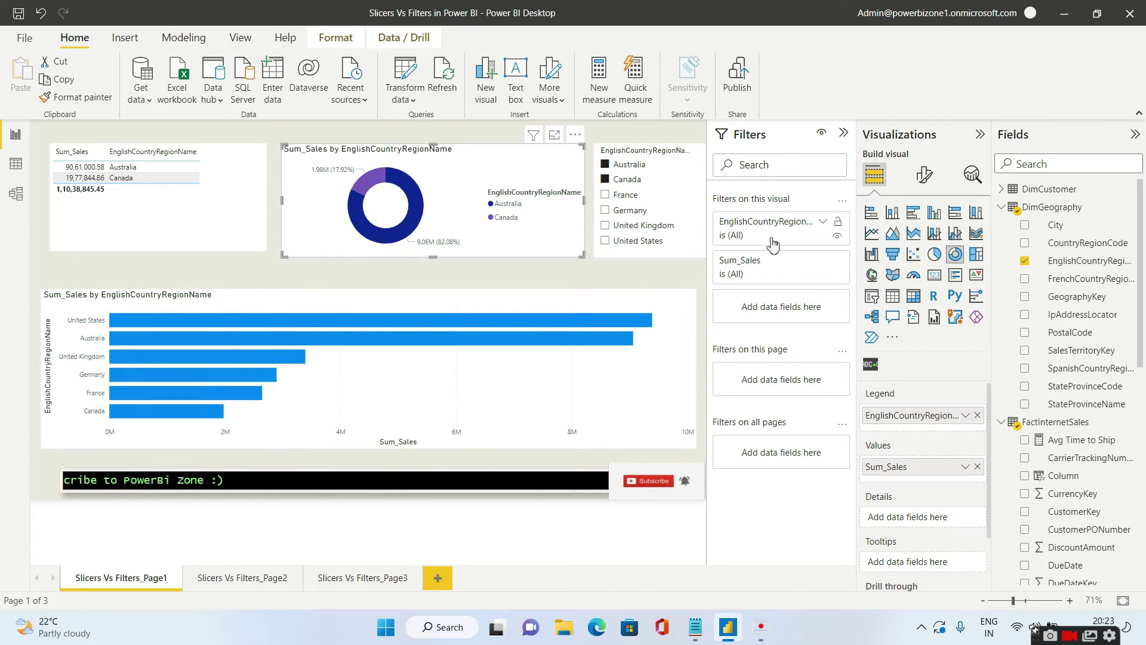
click(825, 224)
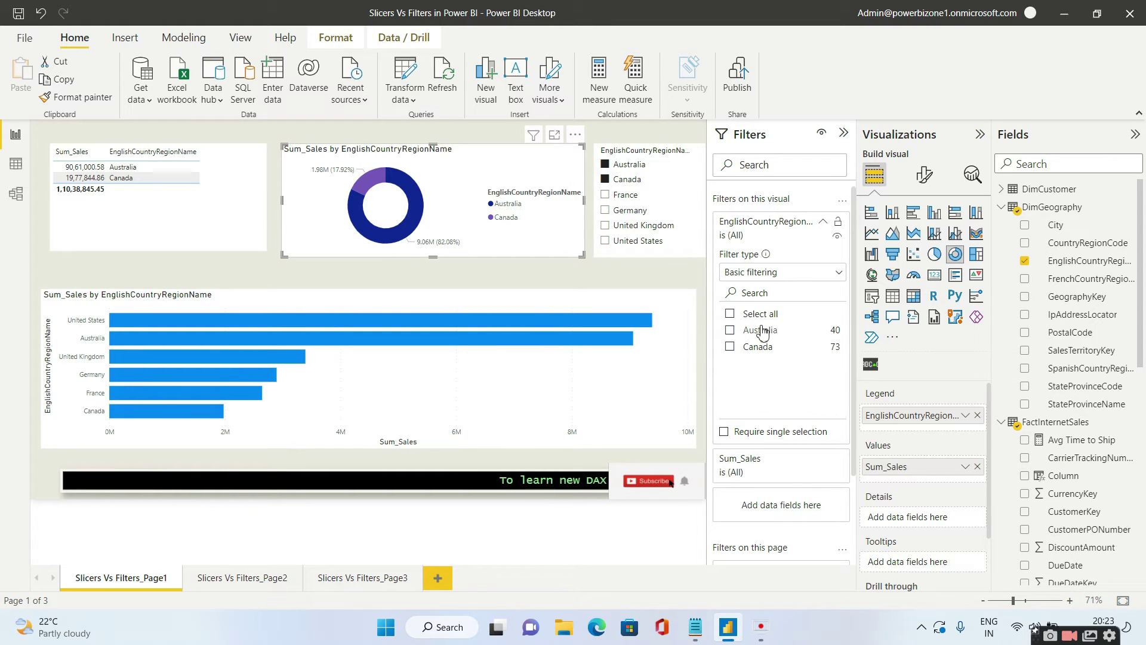
click(605, 181)
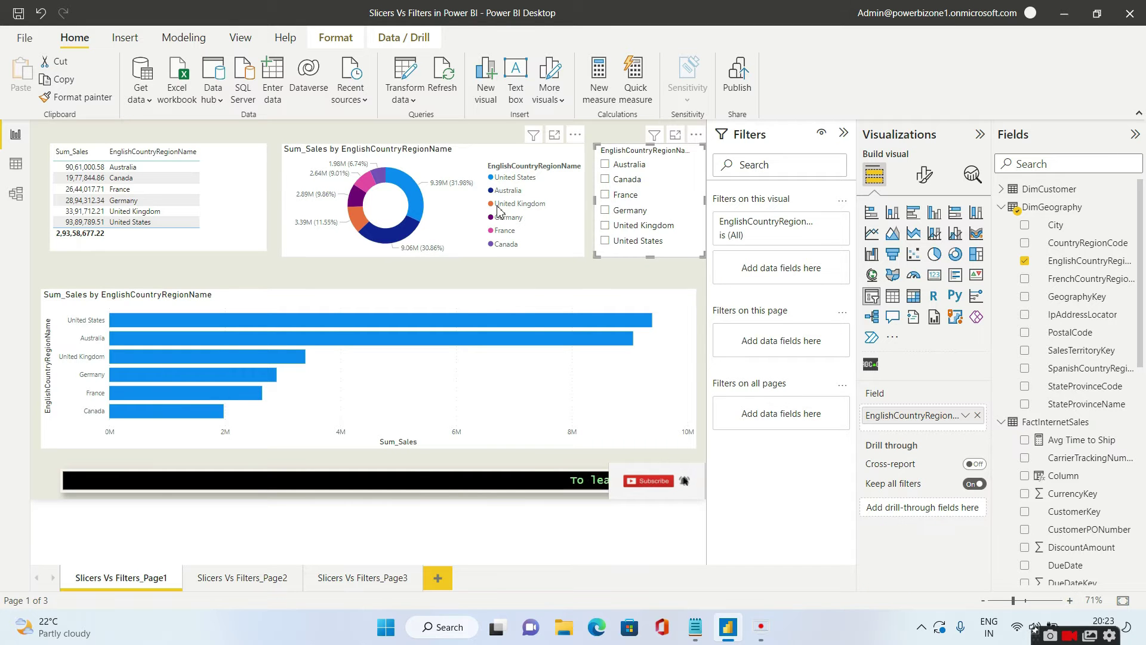
Step: Filter only the donut chart to Australia with its visual-level EnglishCountryRegionName filter, then clear that filter and collapse its card
click(460, 169)
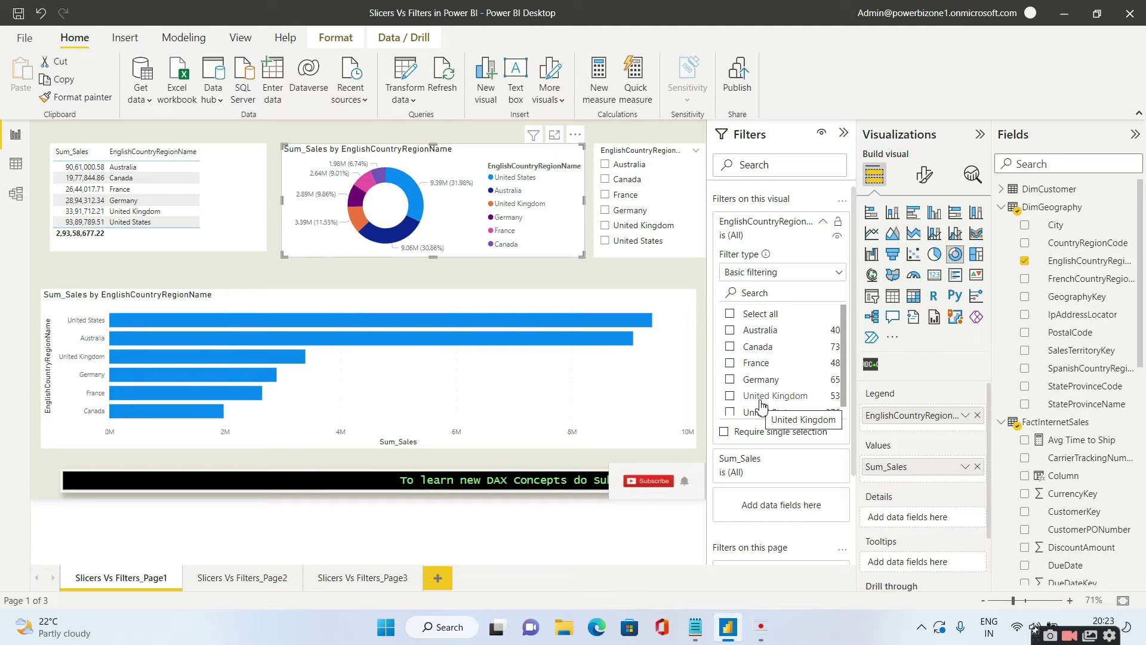
click(734, 337)
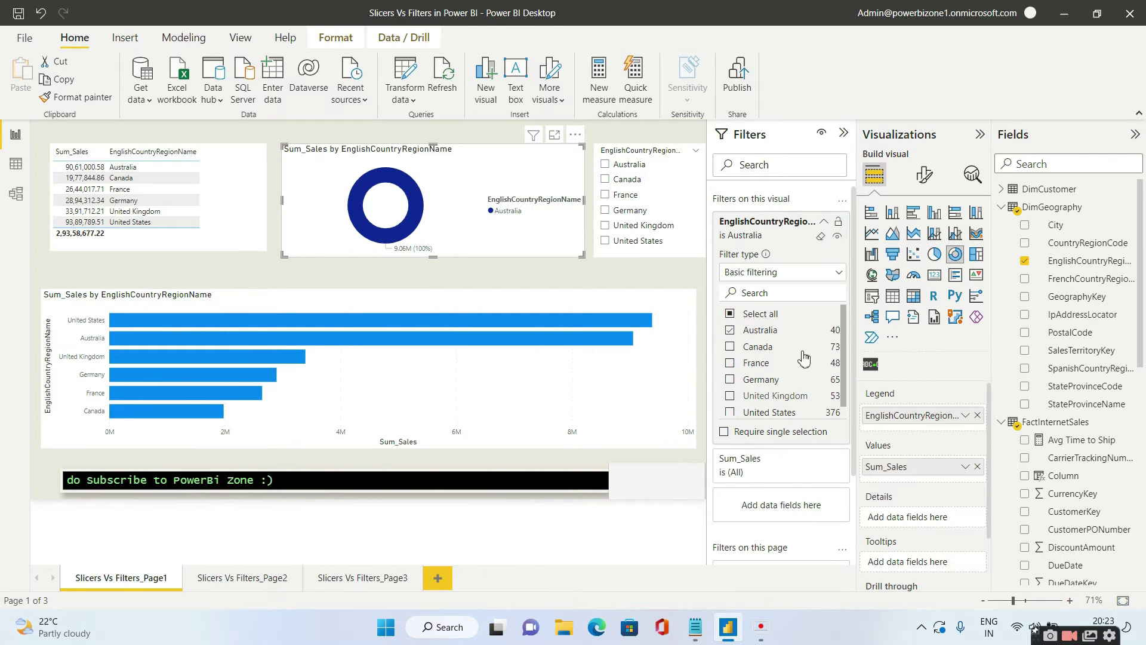
click(824, 224)
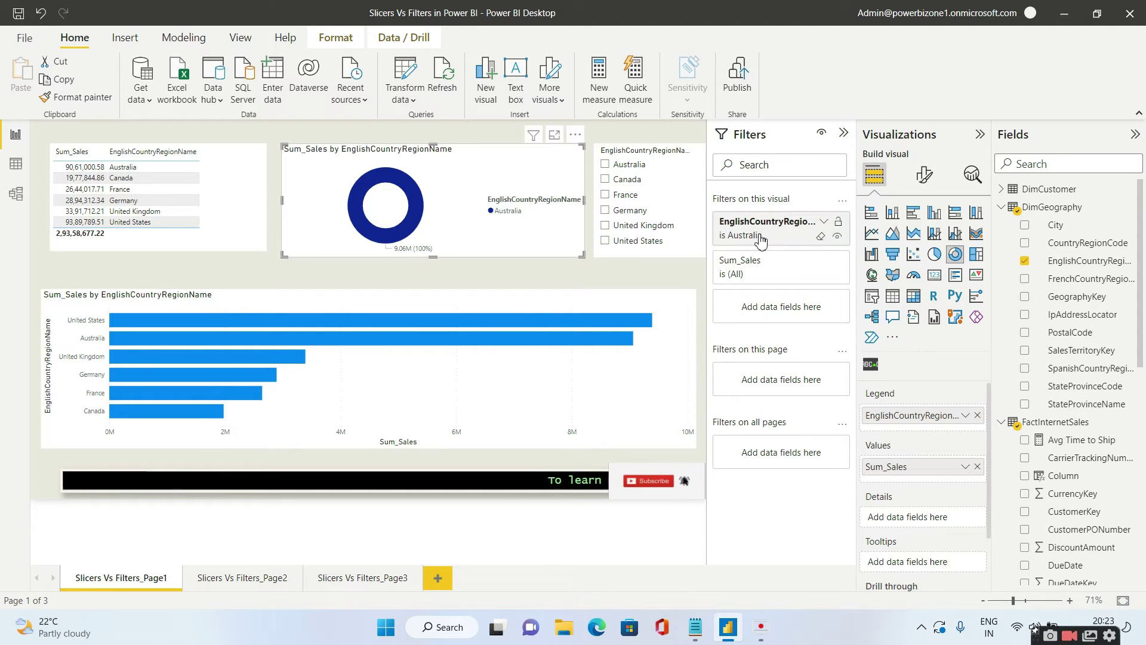
click(824, 222)
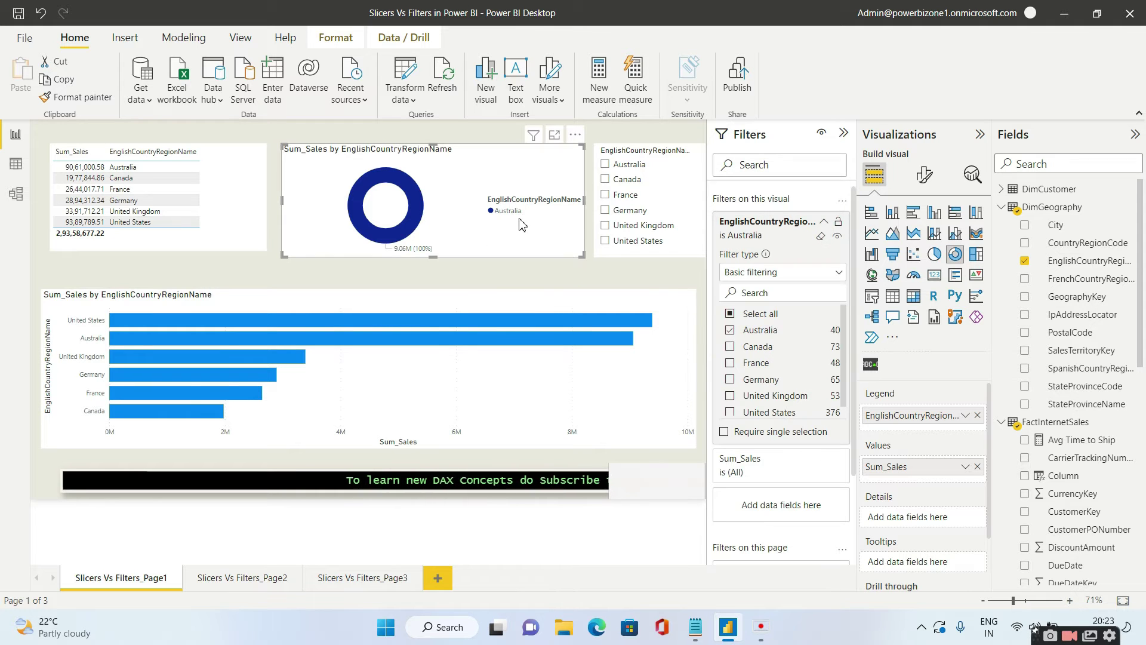
click(822, 239)
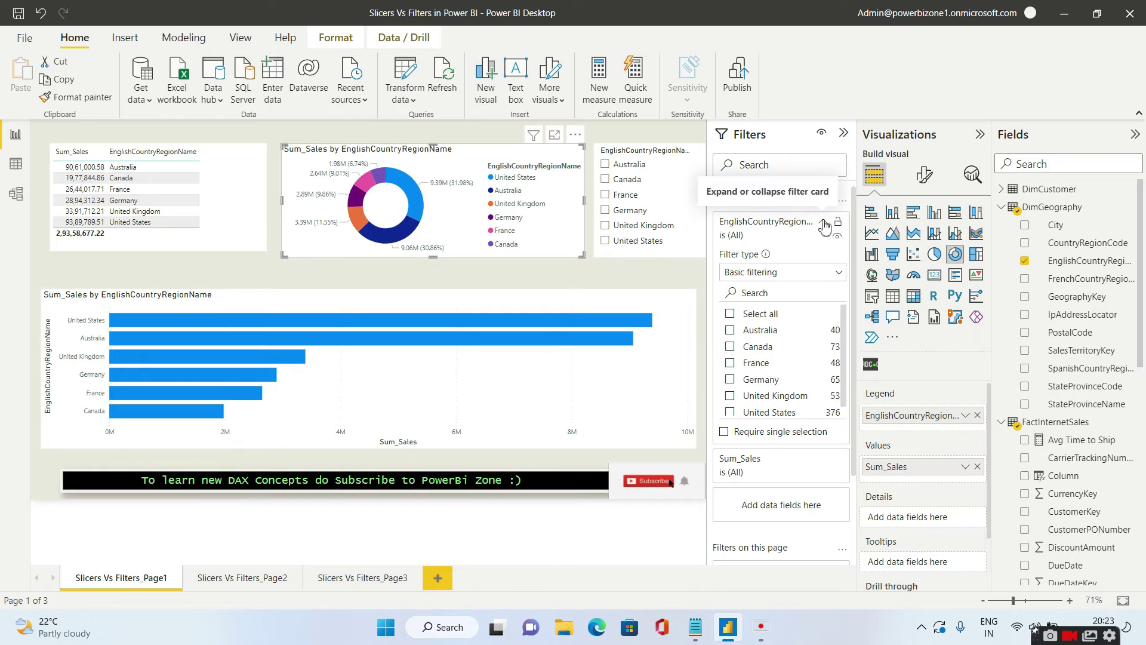
click(823, 224)
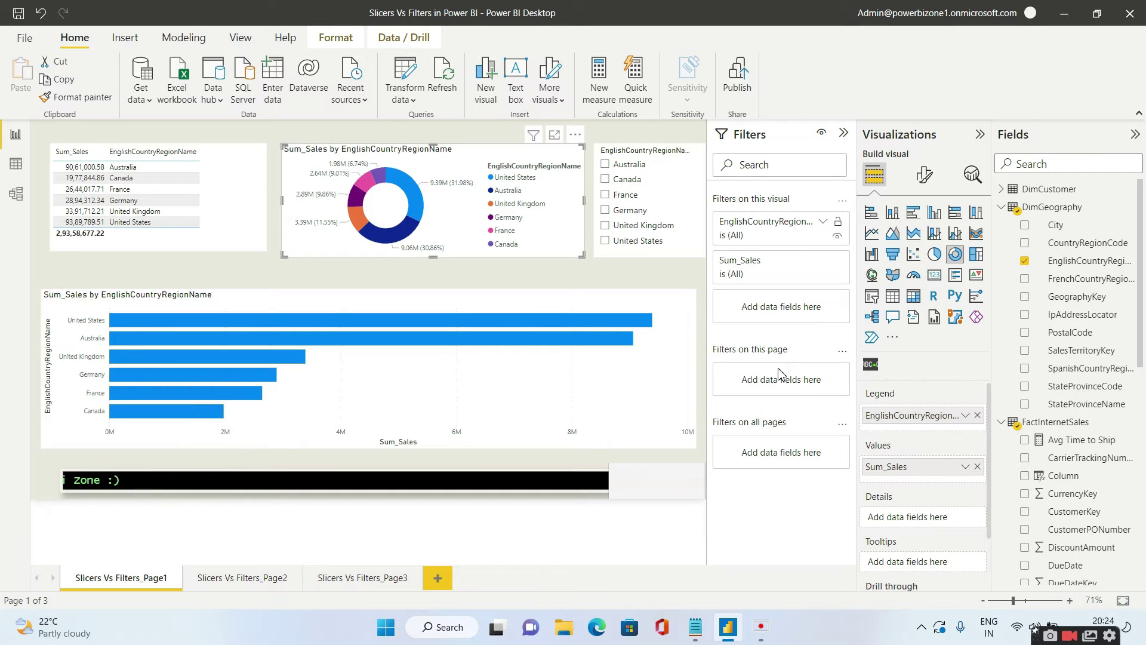
Step: Add EnglishCountryRegionName as a page-level filter set to Australia, and remove that filter from the page again
drag(1094, 268, 805, 385)
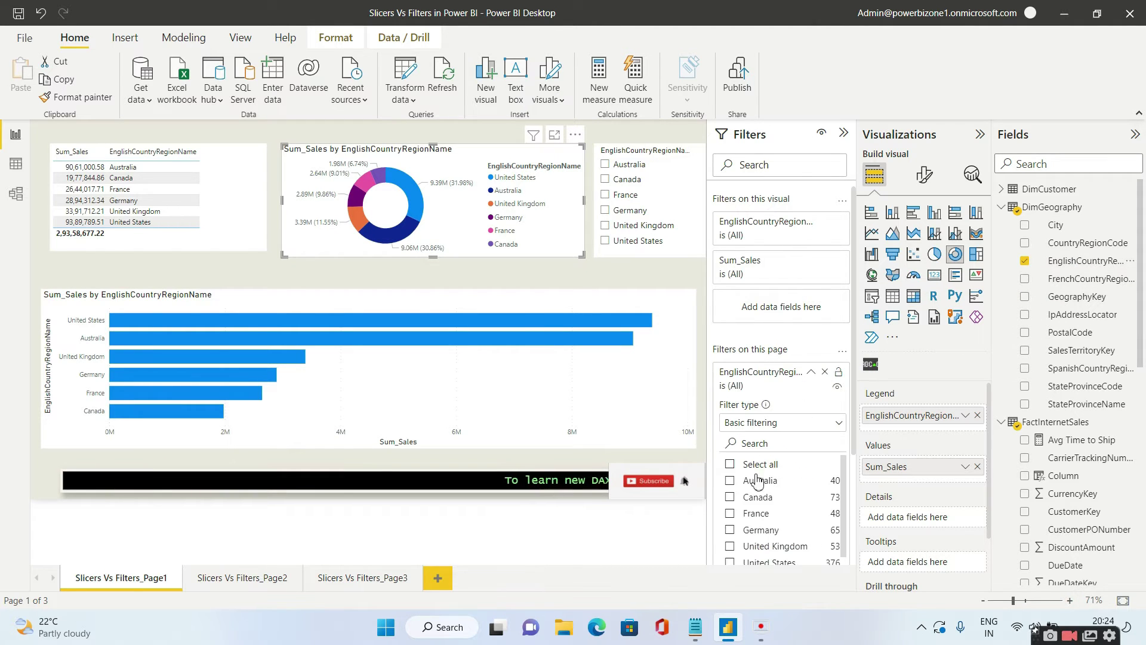
click(730, 481)
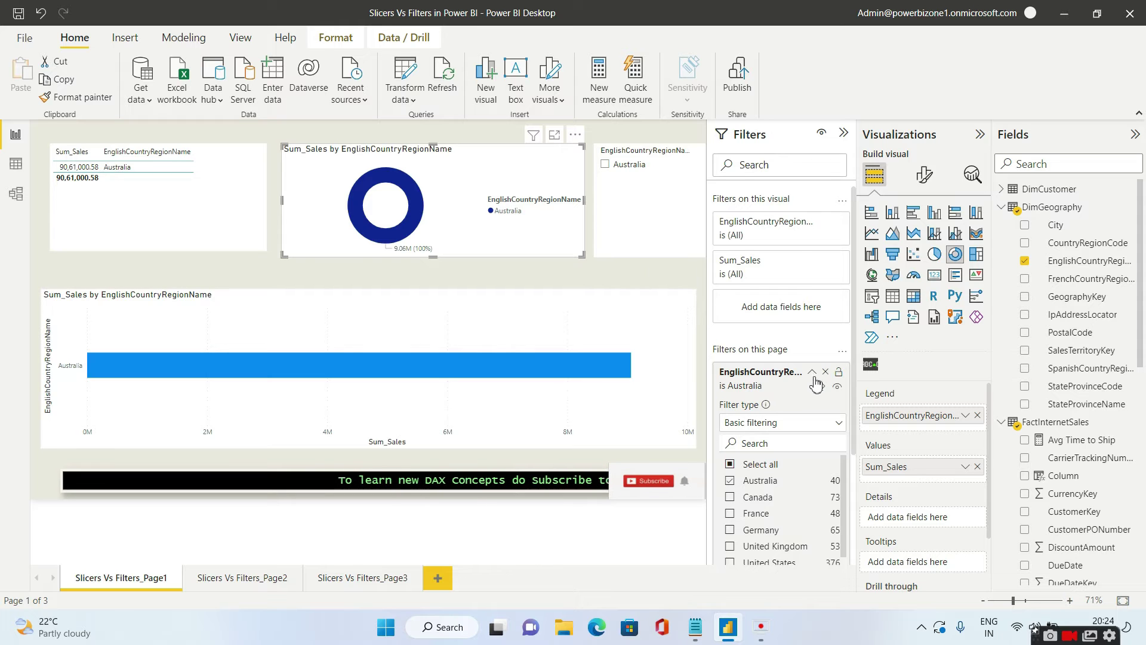
click(811, 373)
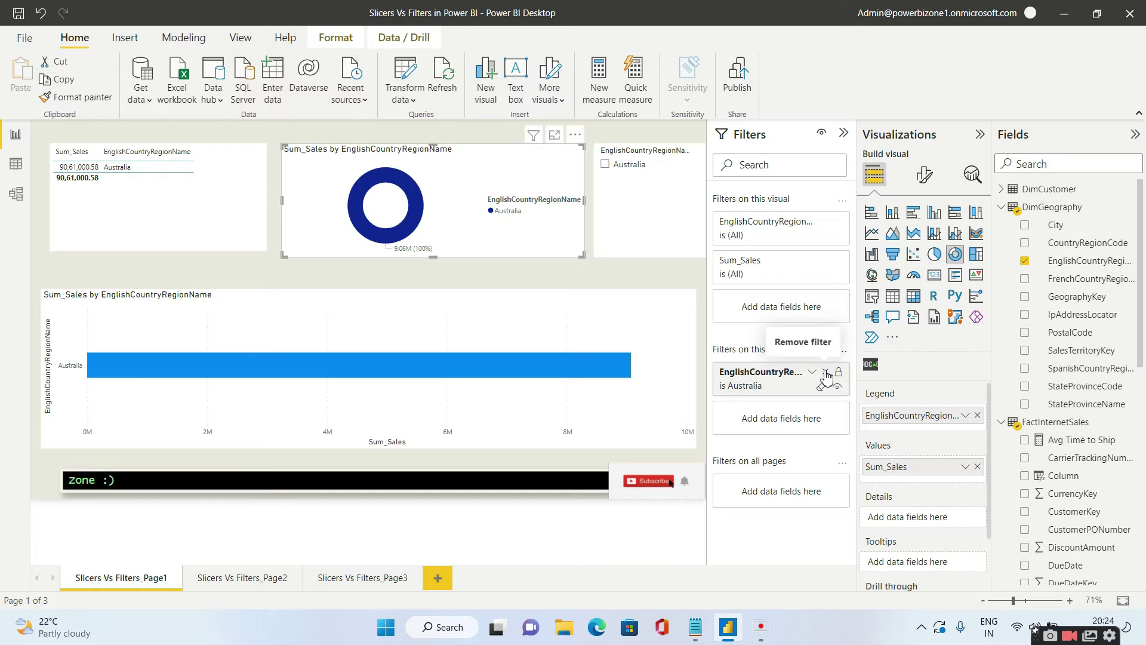
click(827, 373)
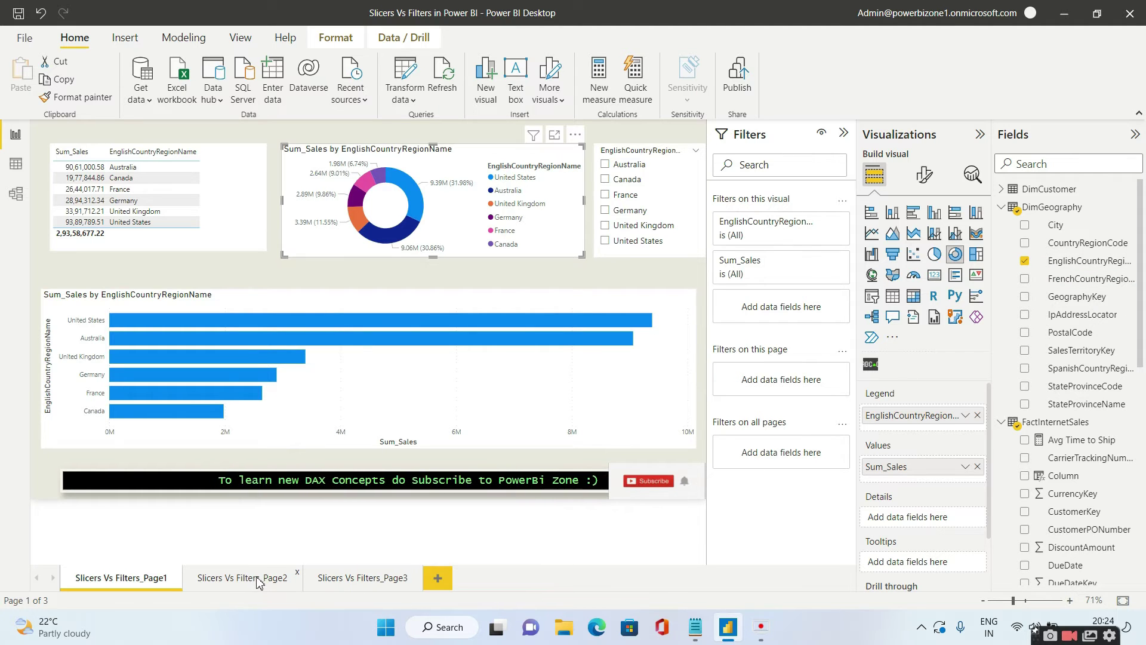
Step: Look at the visuals on Slicers Vs Filters_Page2 and Page3 and return to Page1
click(279, 577)
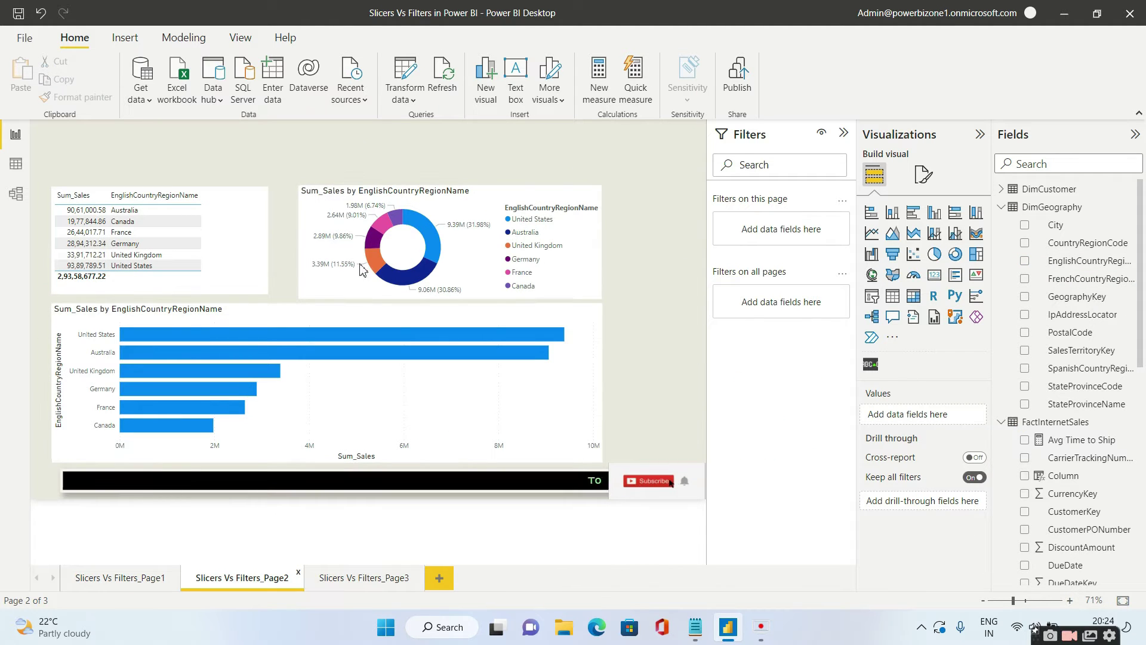
click(339, 583)
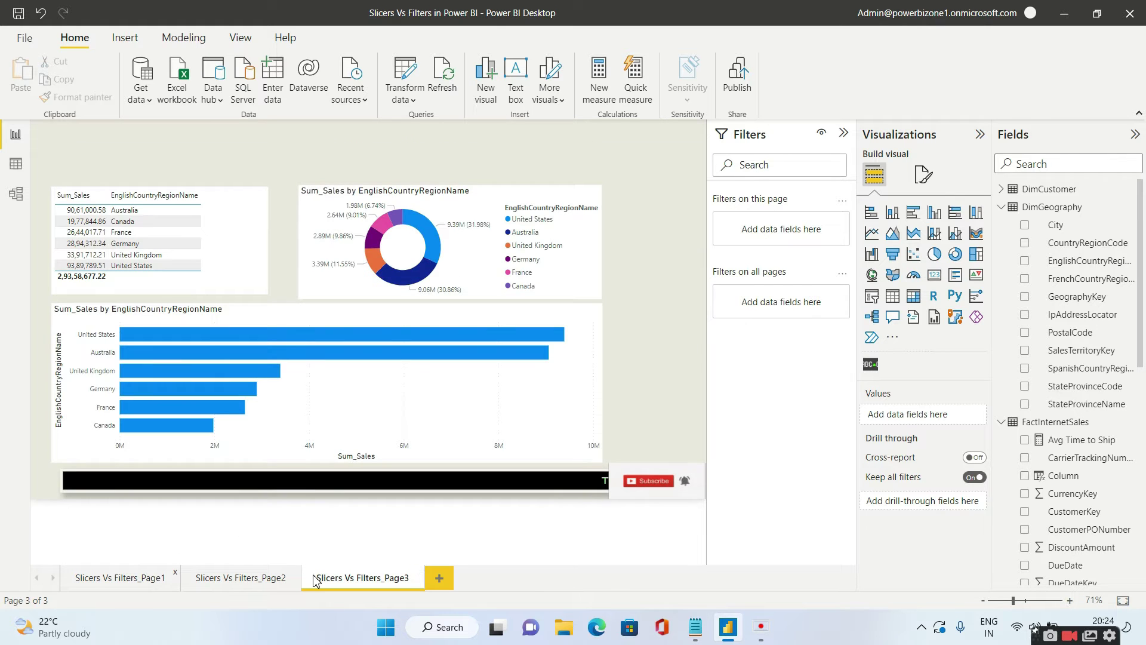
click(120, 578)
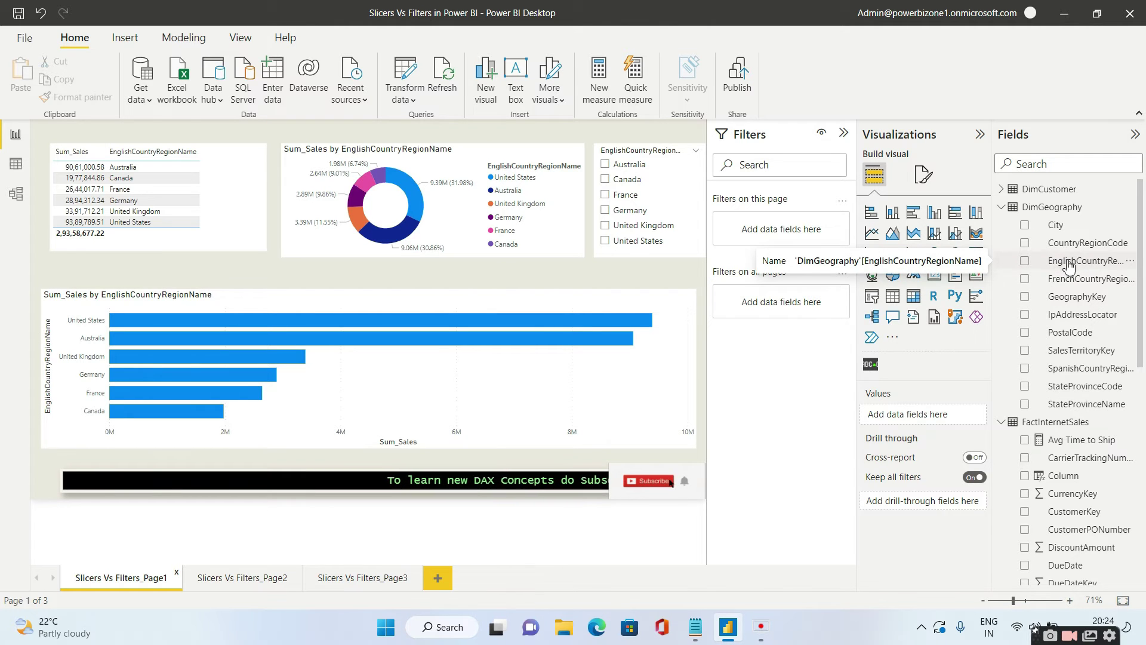
Step: Add EnglishCountryRegionName as a filter on all pages, set it to Canada, and check its effect on Page2 and Page3
drag(1068, 267, 782, 303)
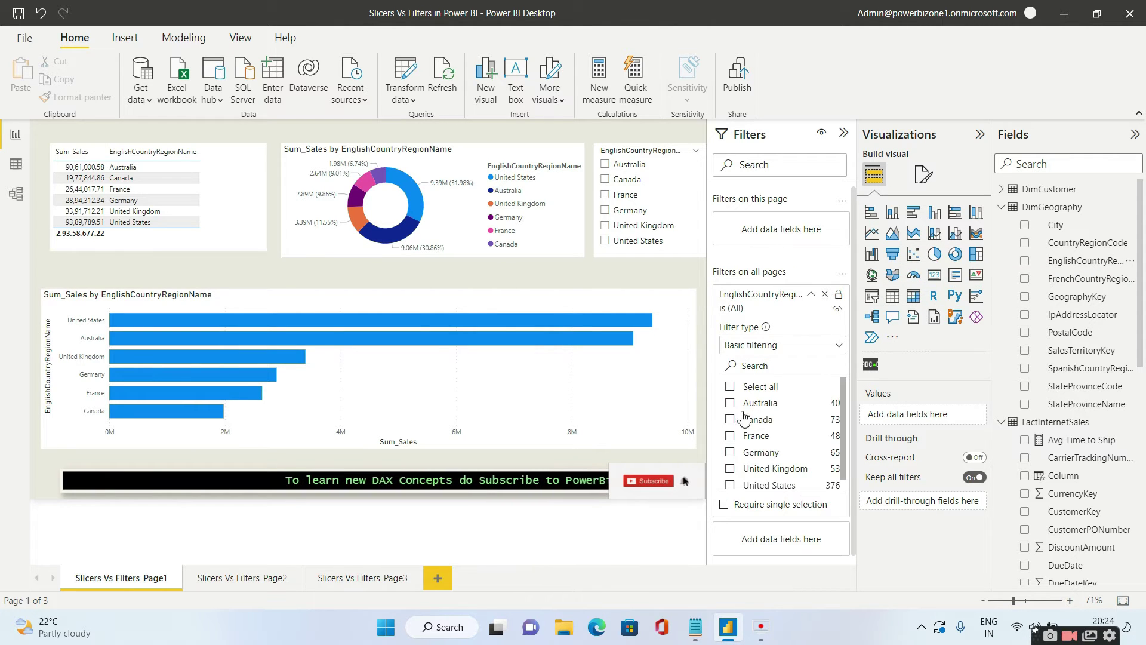
click(732, 420)
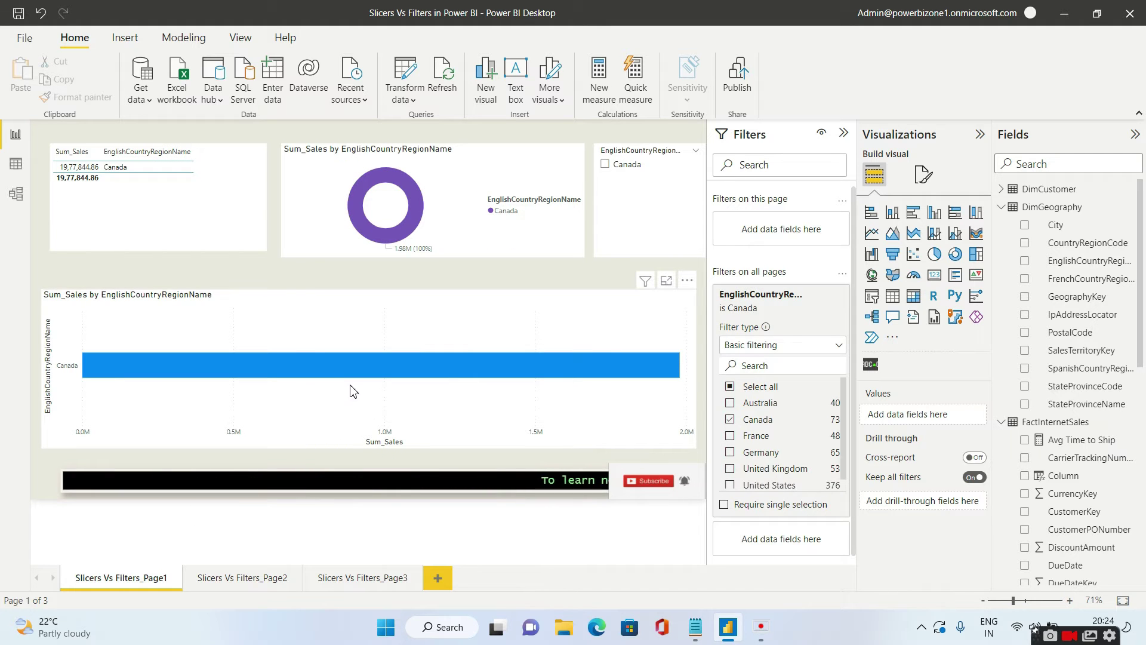
click(231, 582)
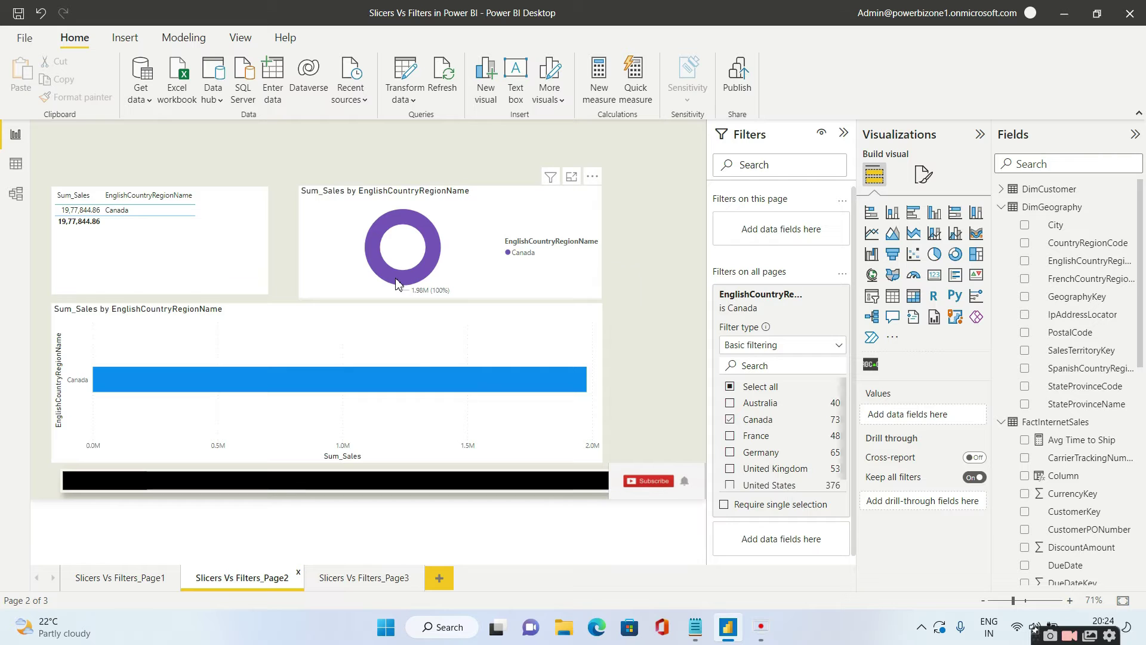
mouse_move(396, 283)
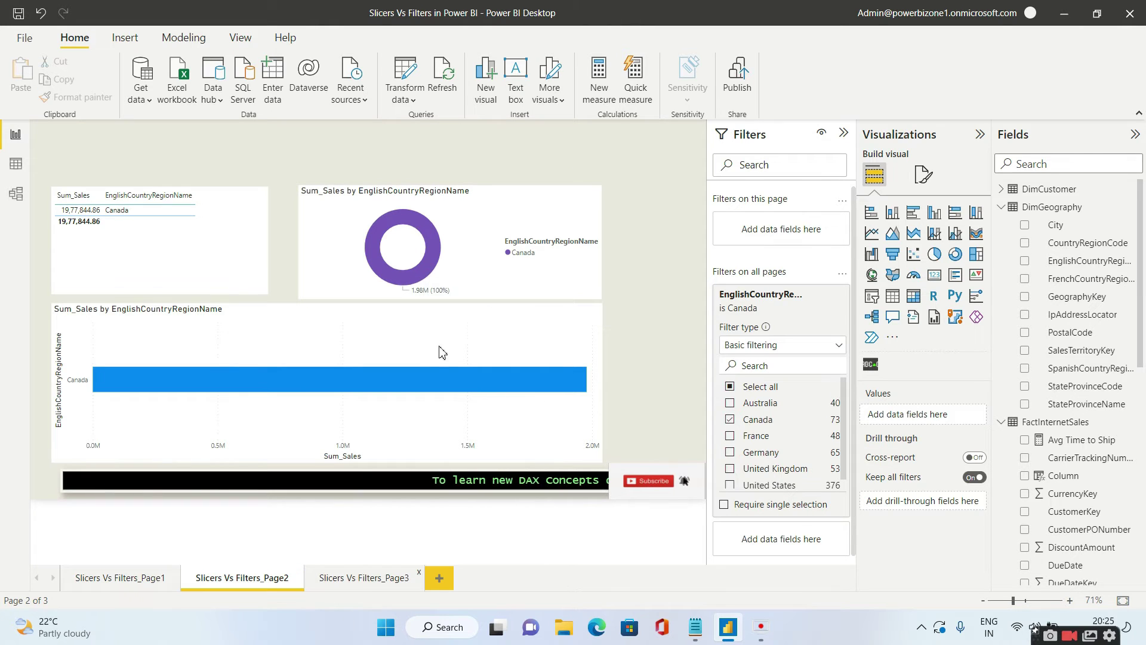
mouse_move(429, 268)
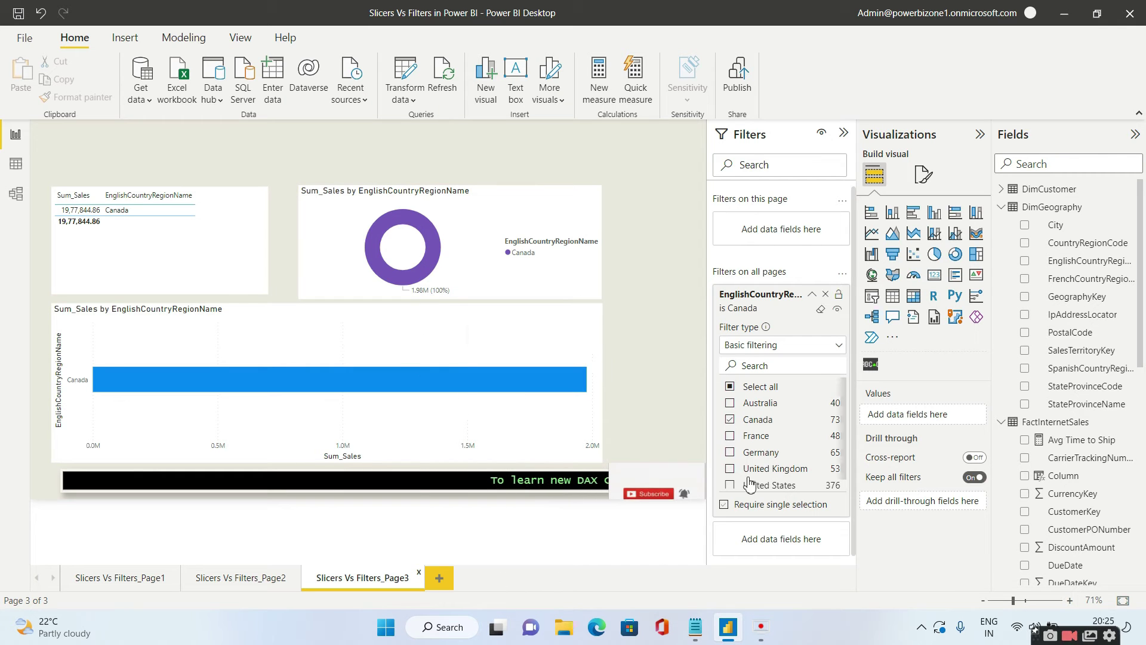
Step: Collapse the all-pages EnglishCountryRegionName filter, return to Slicers Vs Filters_Page1 and remove that filter
click(812, 297)
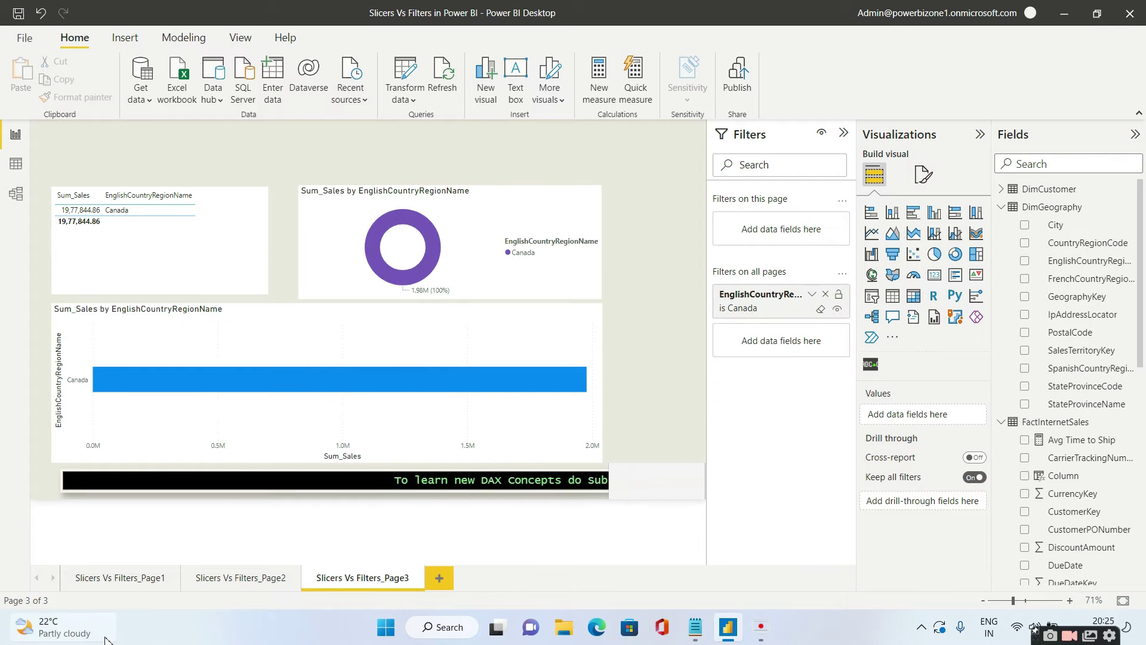
click(99, 579)
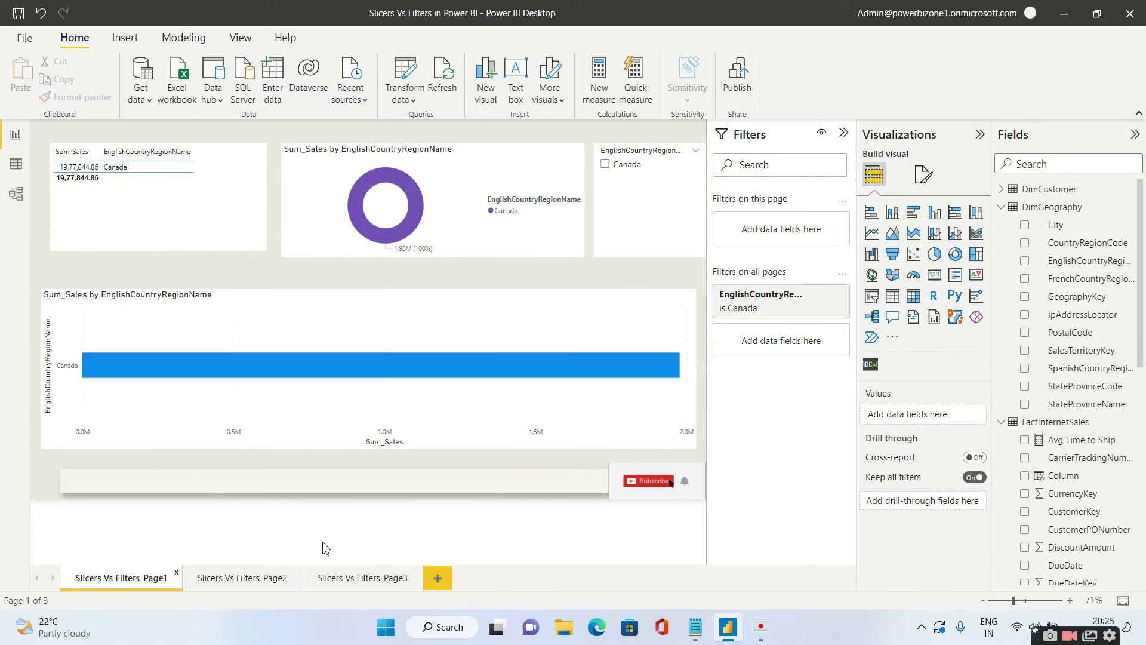
click(826, 295)
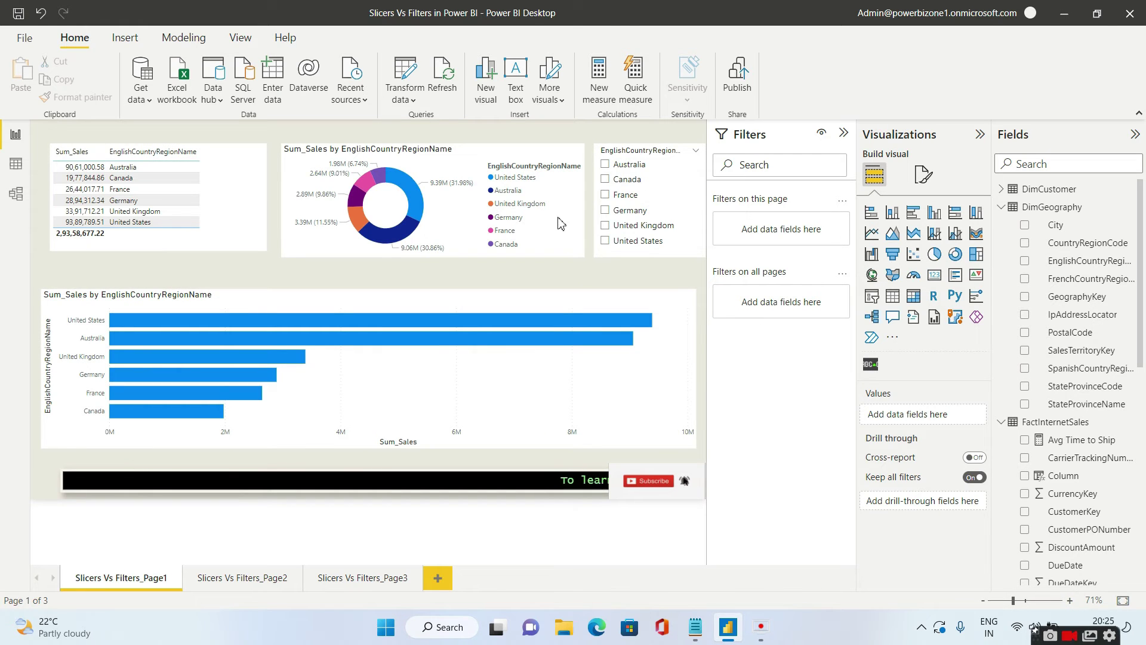
Step: Switch to the Notepad notes and highlight the visual, page and report level filter entries under Answer 2
click(696, 628)
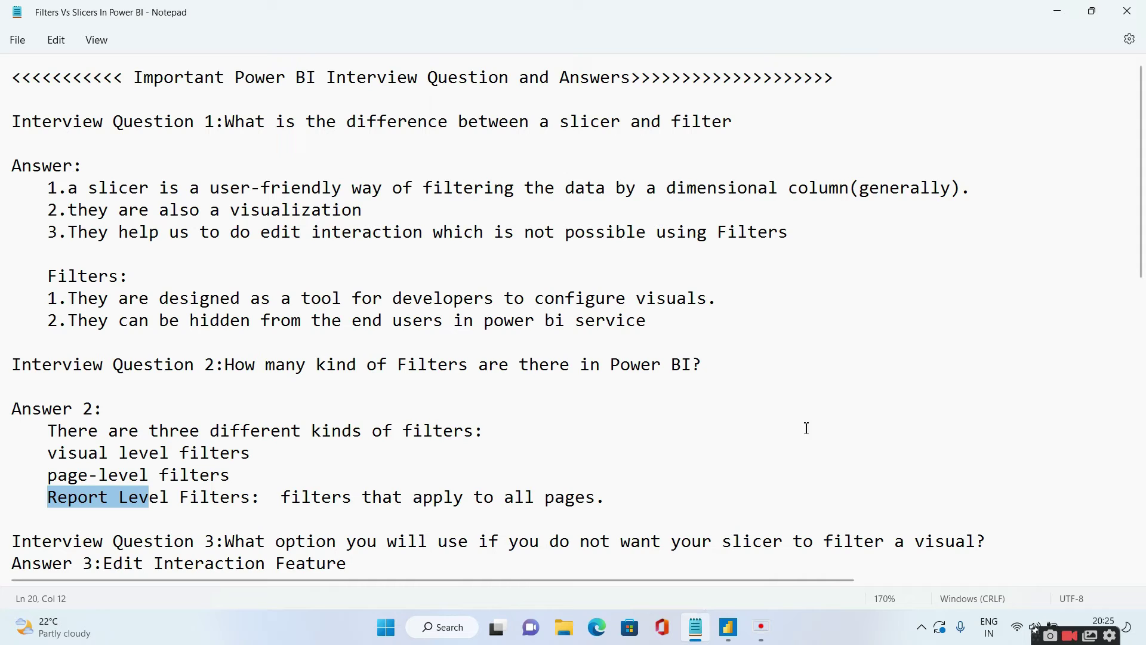
click(320, 444)
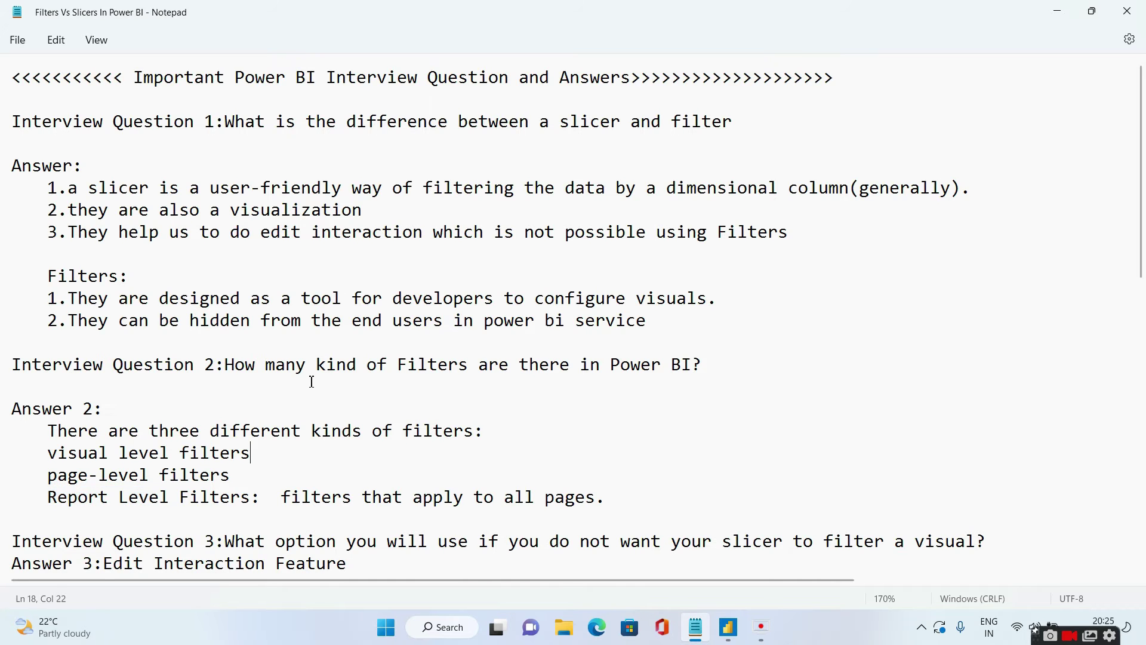
scroll(312, 379, down, 1)
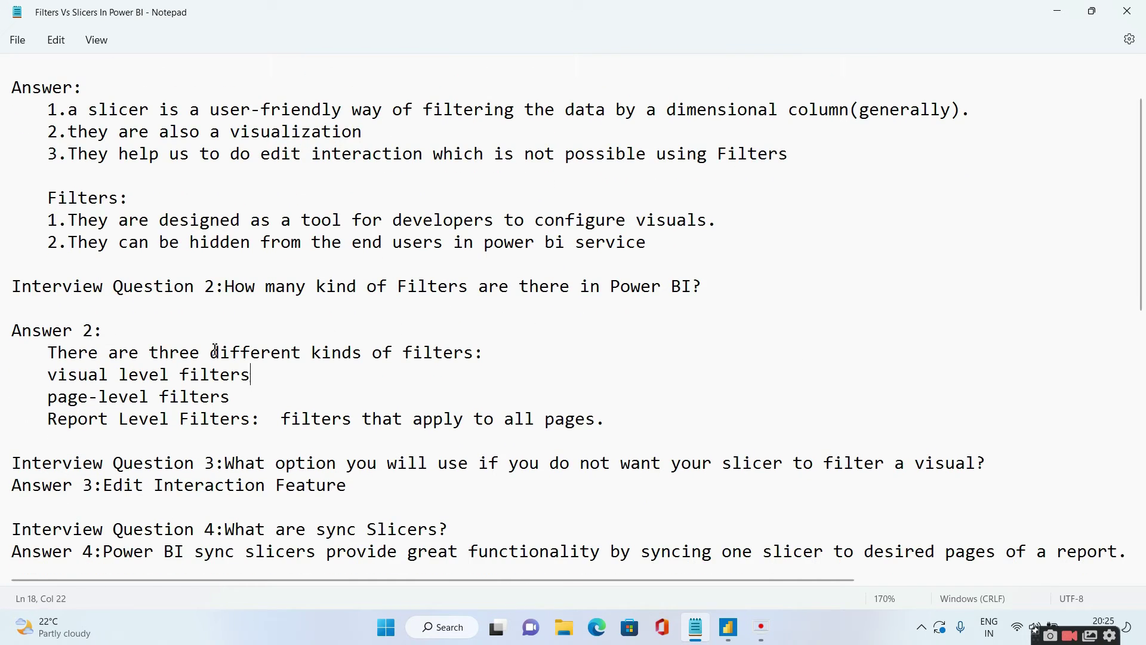
drag(164, 368, 206, 419)
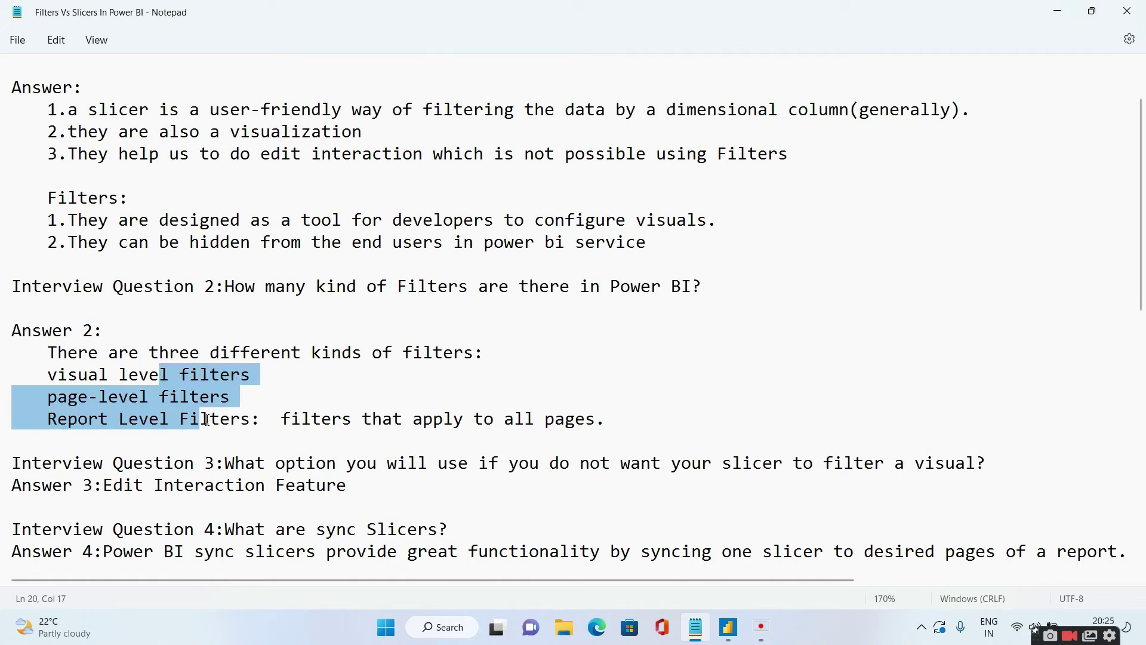
Step: Glance at the Power BI report and return to the Notepad notes to view interview questions 3 and 4
click(729, 628)
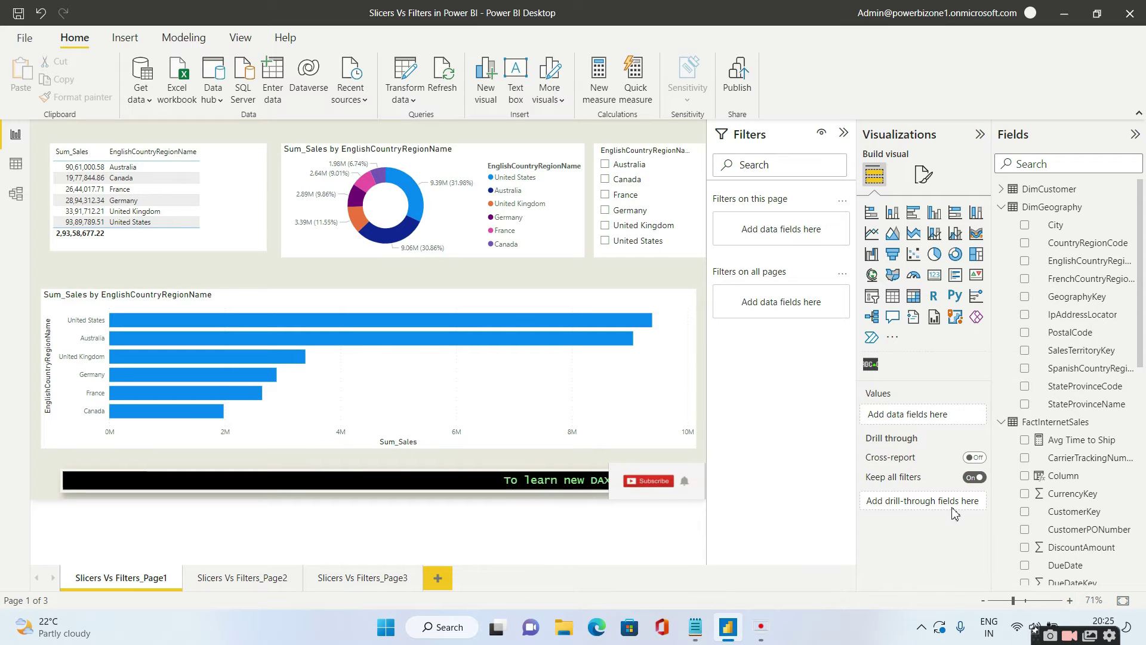
click(696, 635)
scroll(310, 292, down, 2)
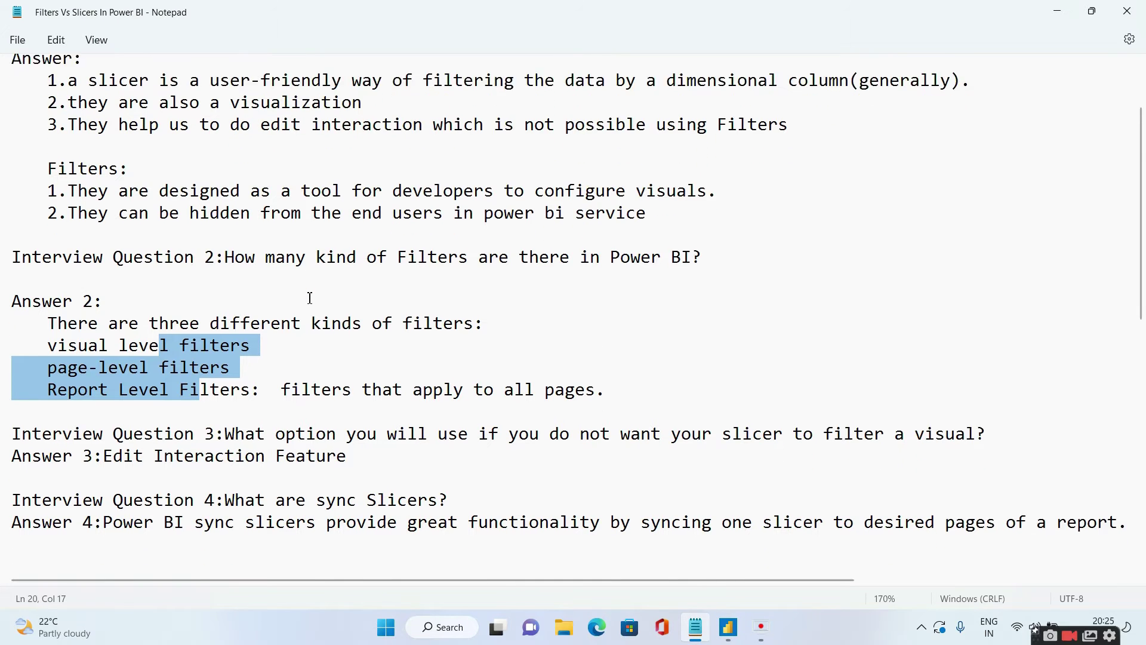
Step: Highlight interview question 3, its Edit Interaction answer, and question 4 about sync slicers in the notes
drag(278, 330, 846, 334)
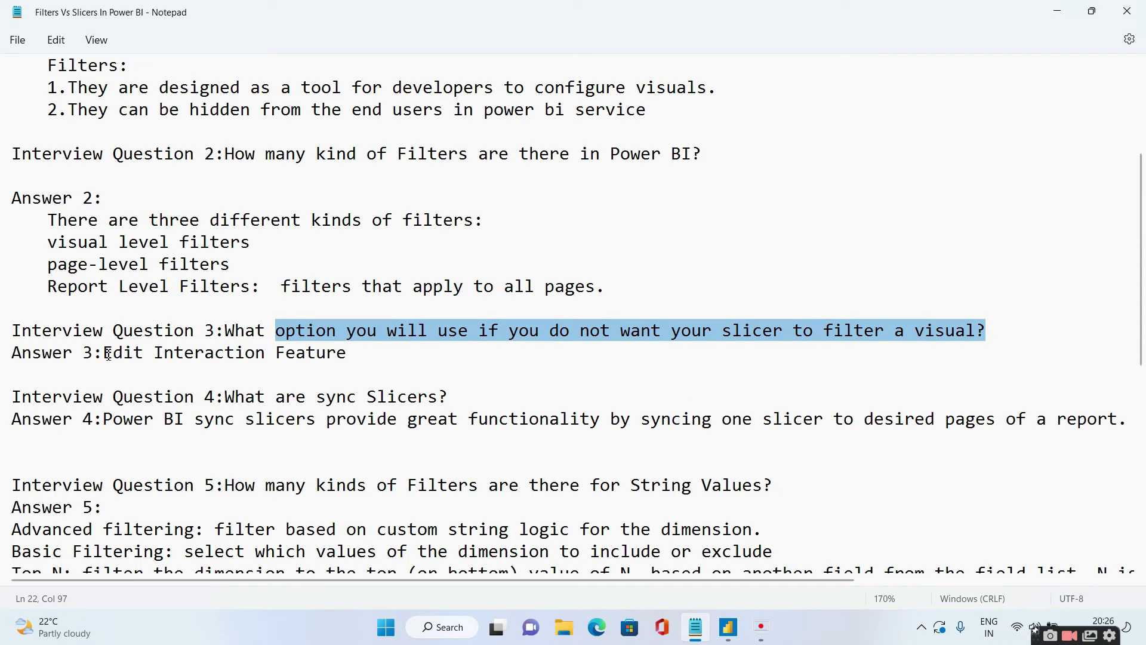
drag(108, 354, 224, 356)
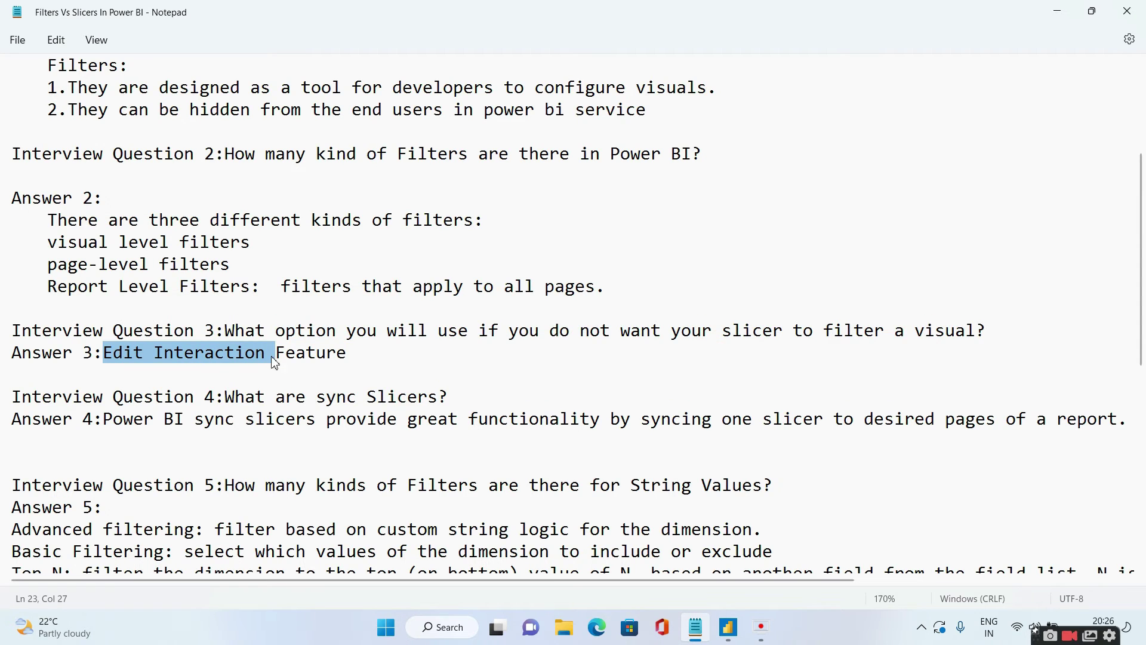
scroll(378, 370, down, 1)
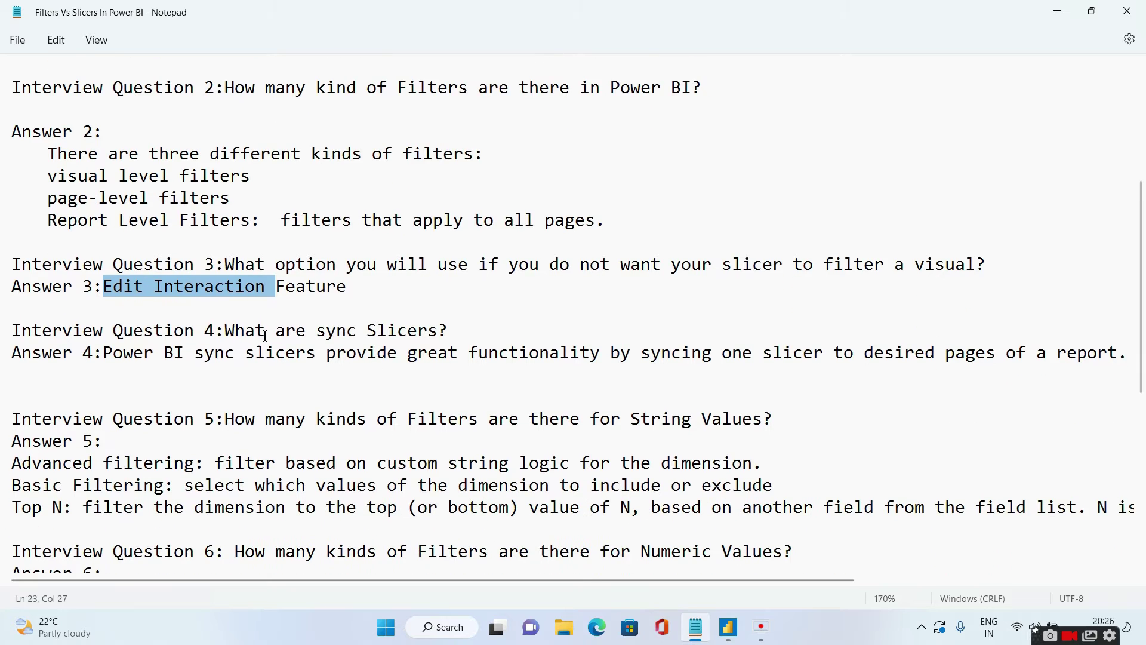
drag(236, 330, 453, 330)
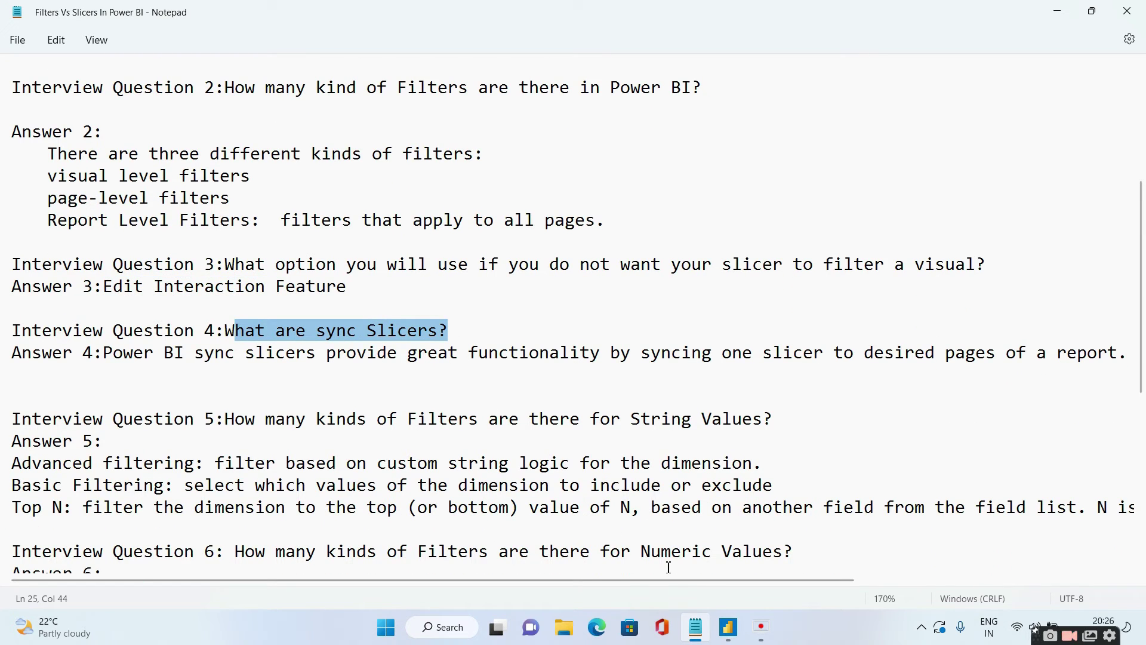
Step: Switch to Power BI, set the Page1 country slicer to Australia, and copy it to Page3 as a synced slicer
click(728, 635)
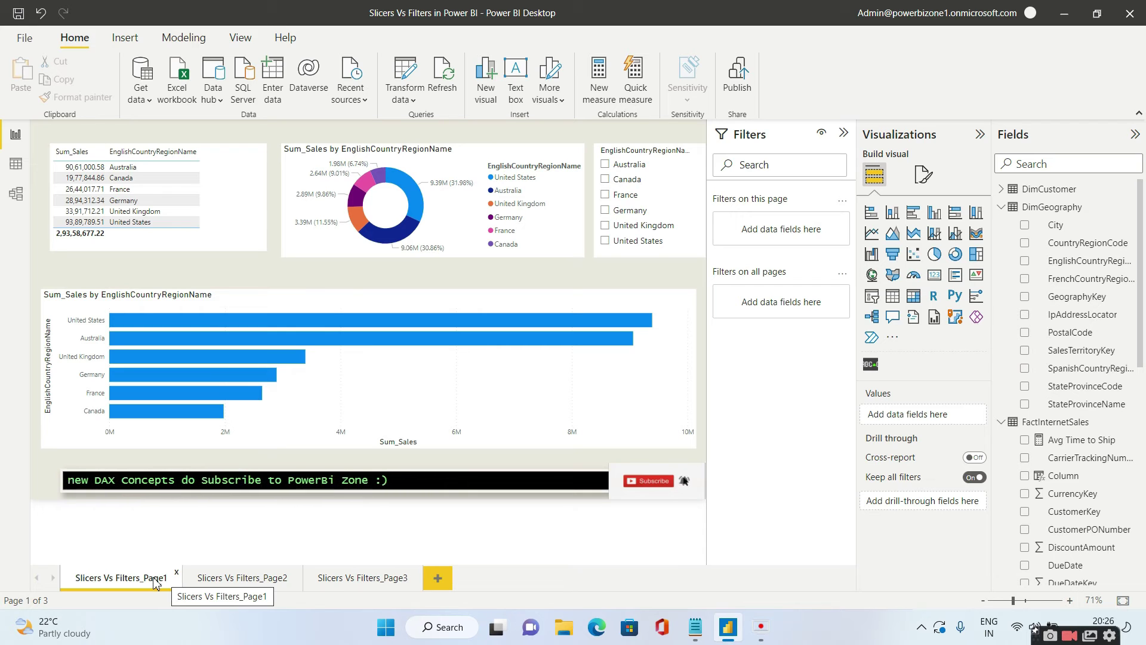
click(361, 580)
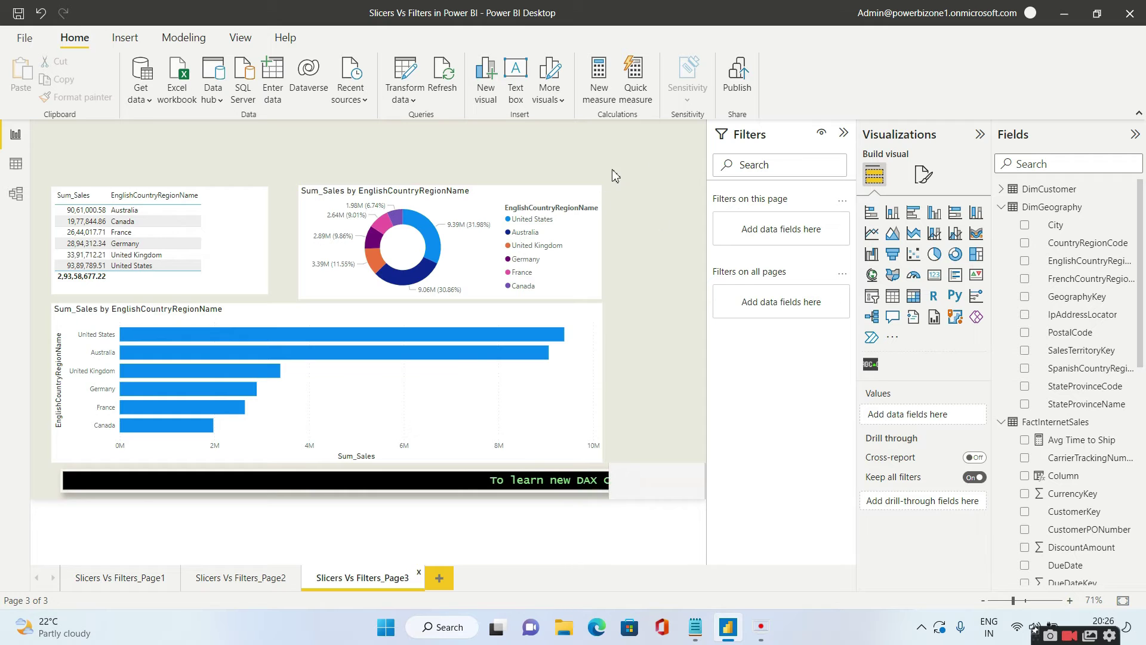
click(142, 578)
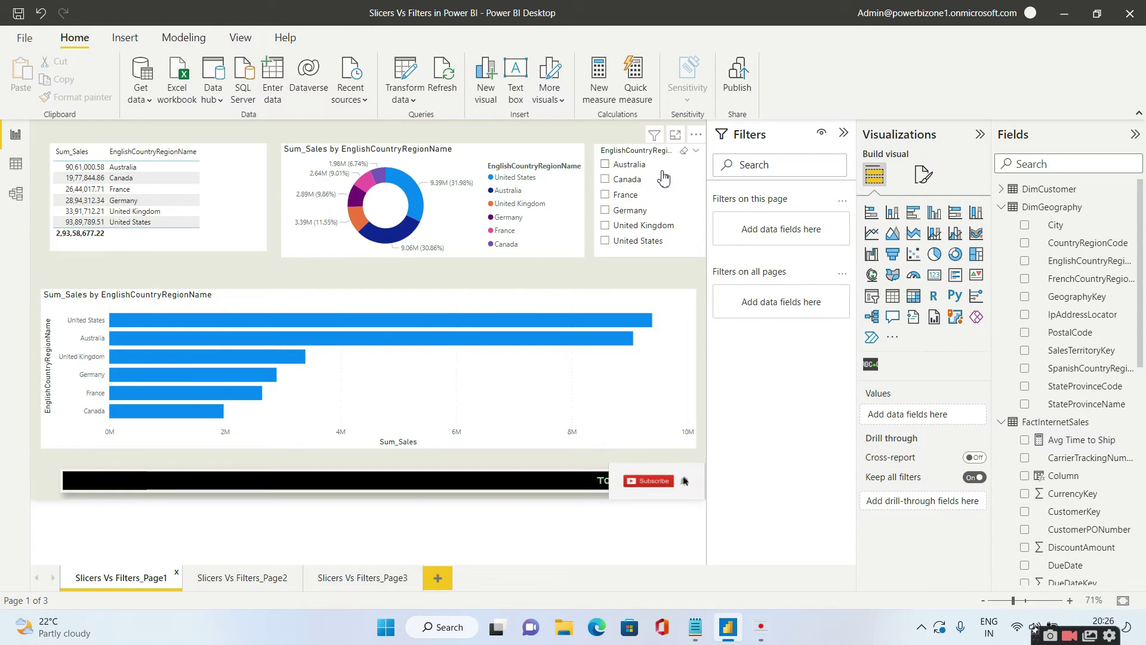
click(663, 171)
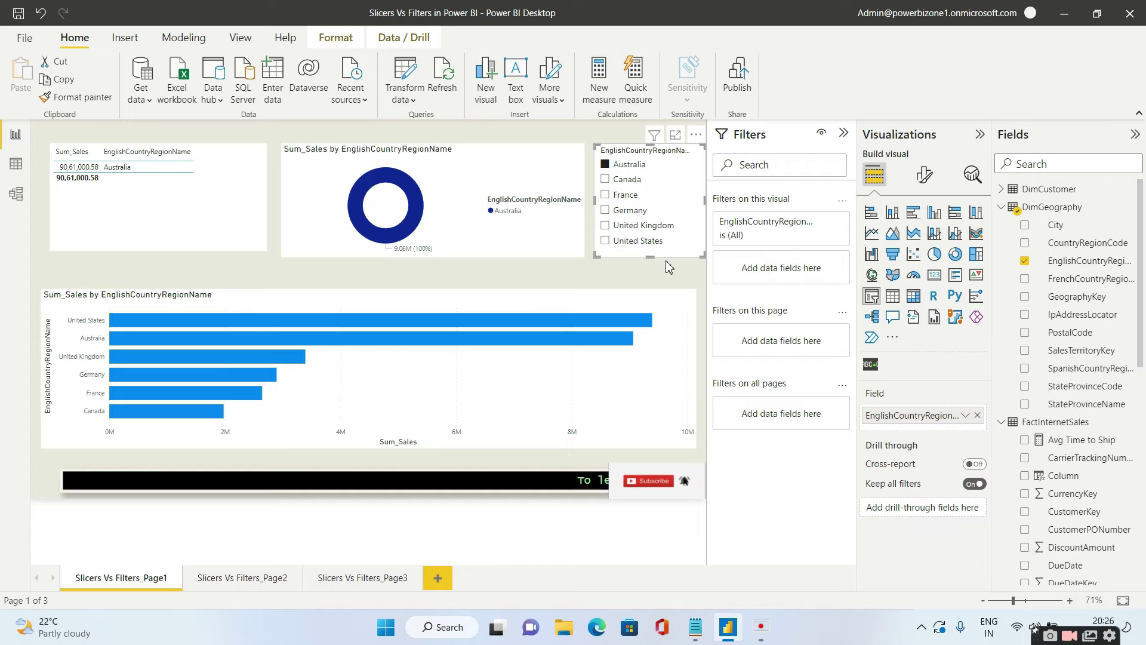
click(364, 582)
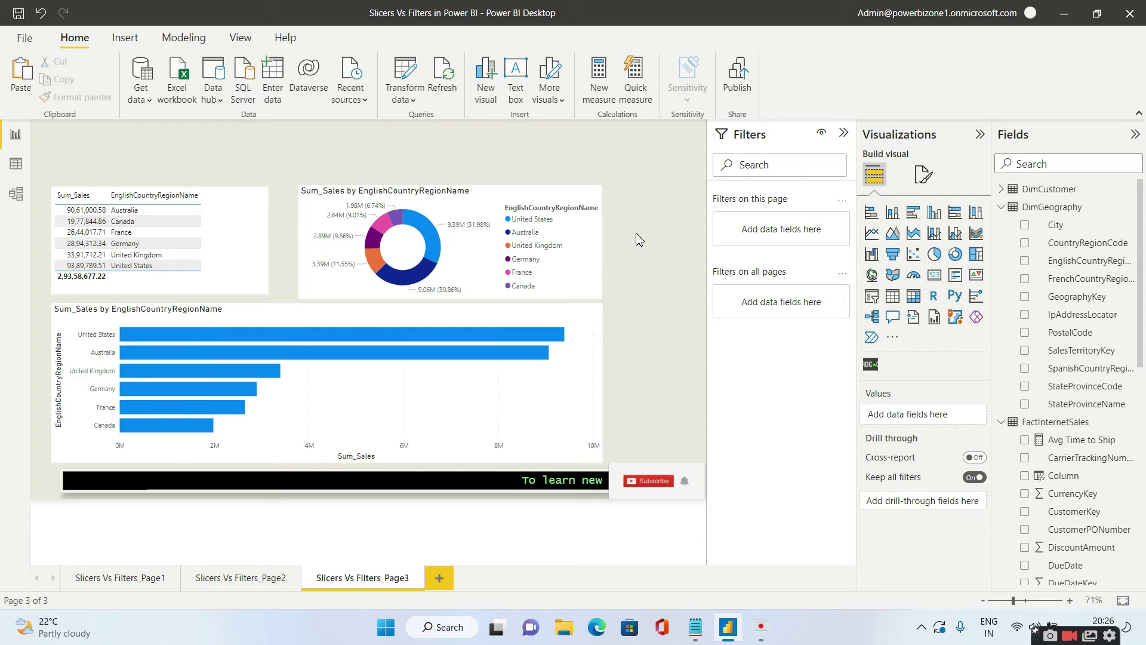
key(ctrl+v)
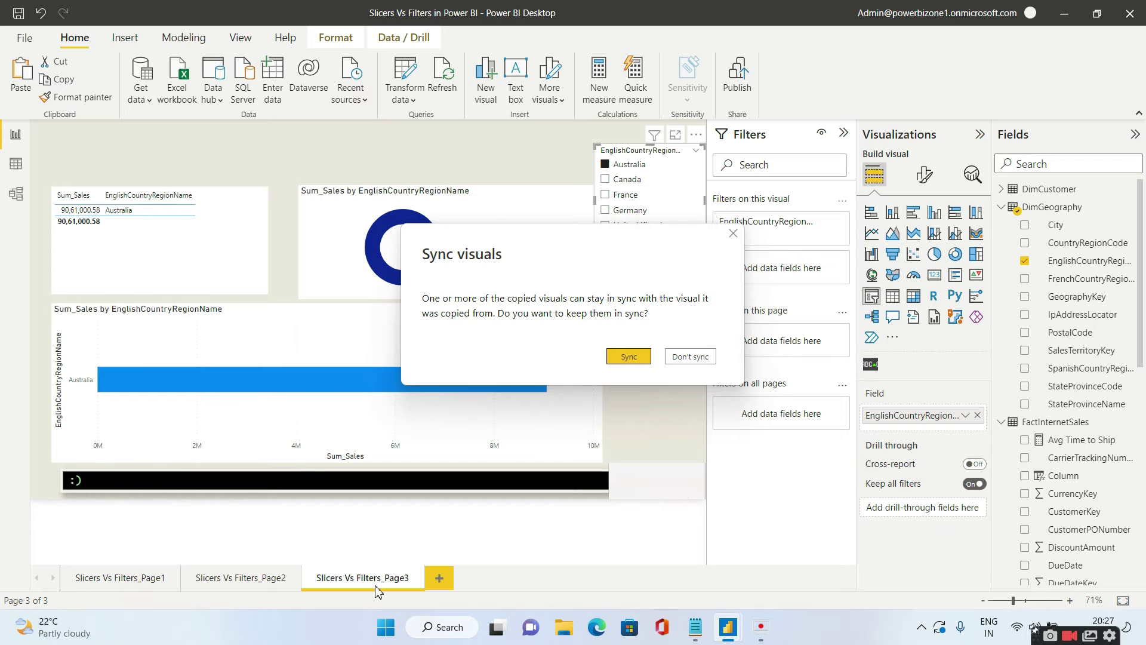
click(629, 356)
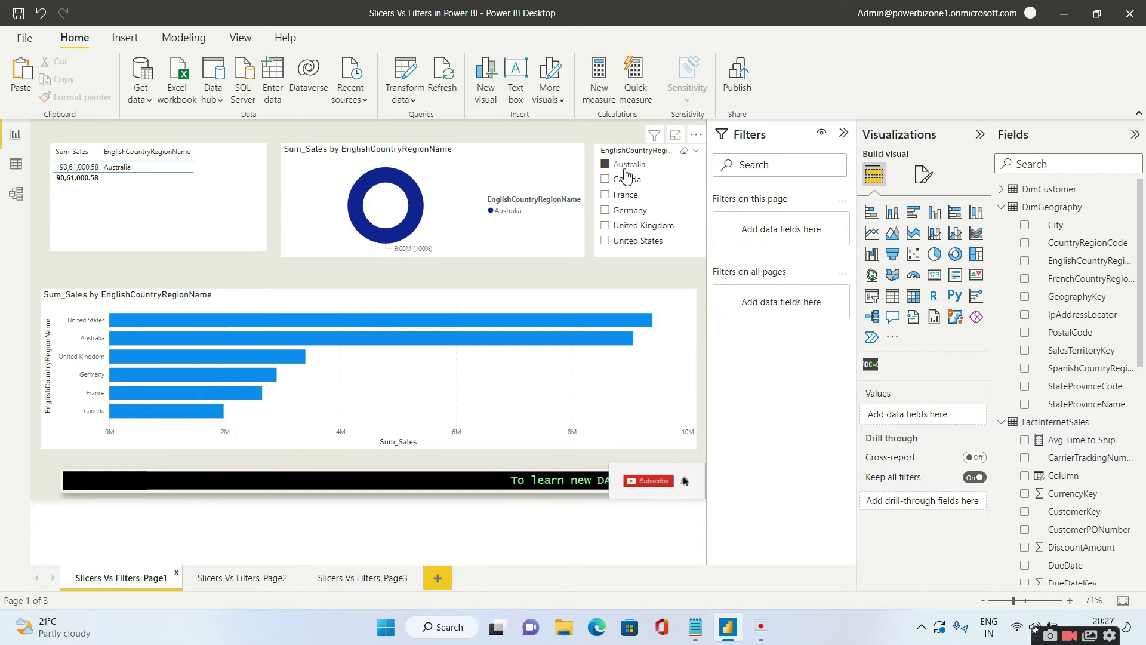
Step: Test the synced slicers by choosing Canada on Page1 and France on Page3, checking the other page each time
click(606, 180)
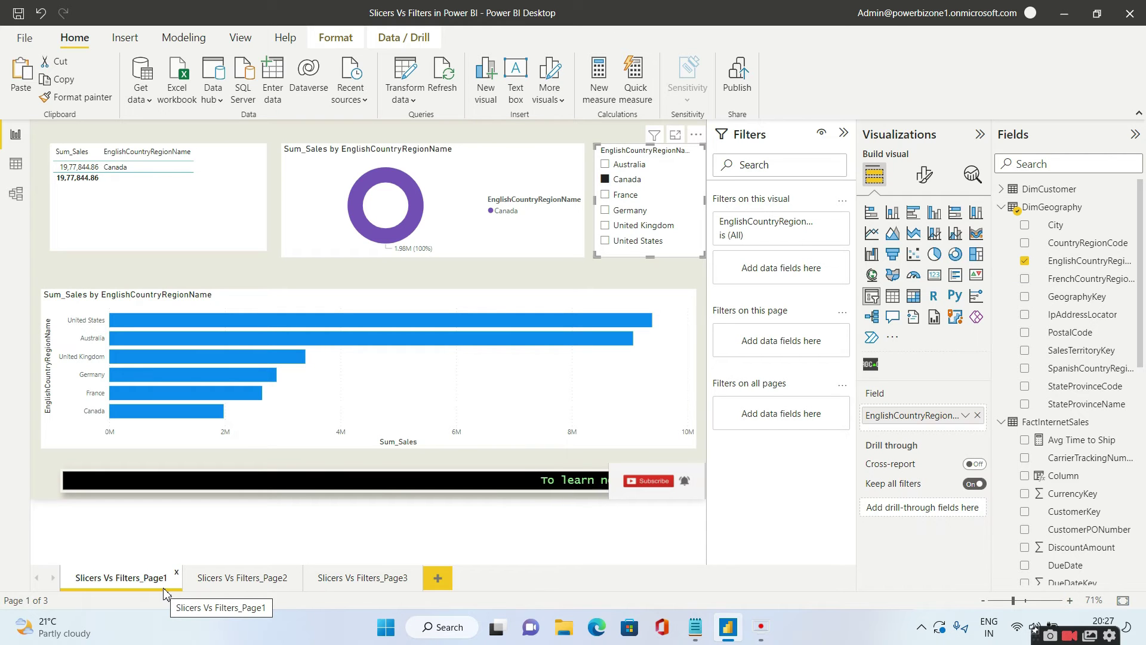
click(357, 578)
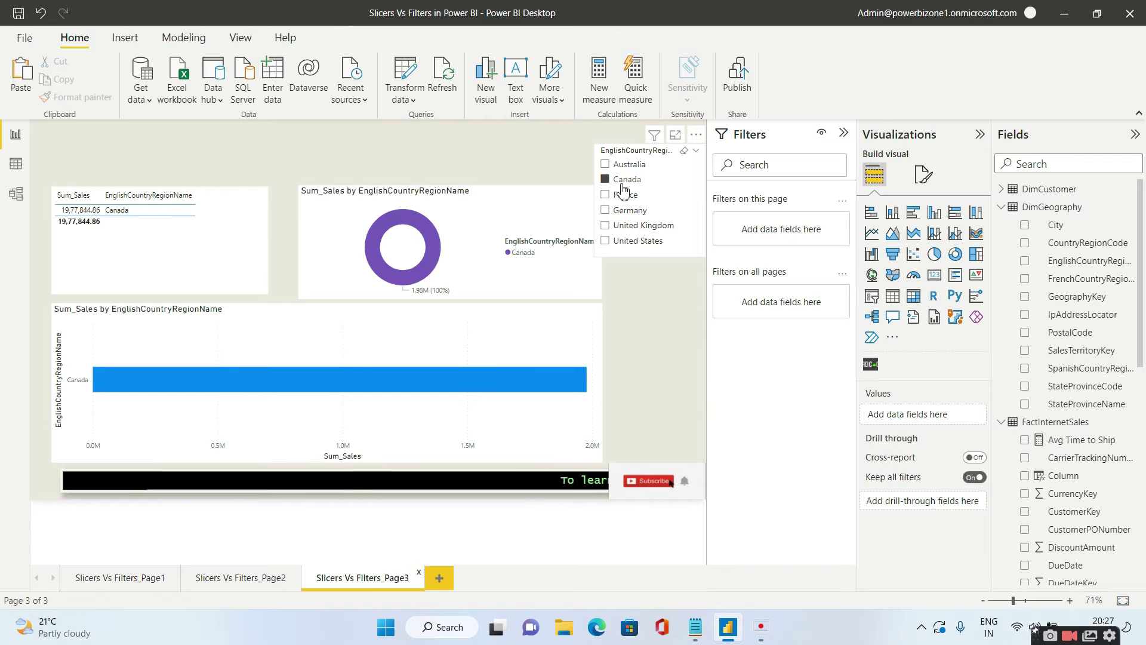
click(605, 195)
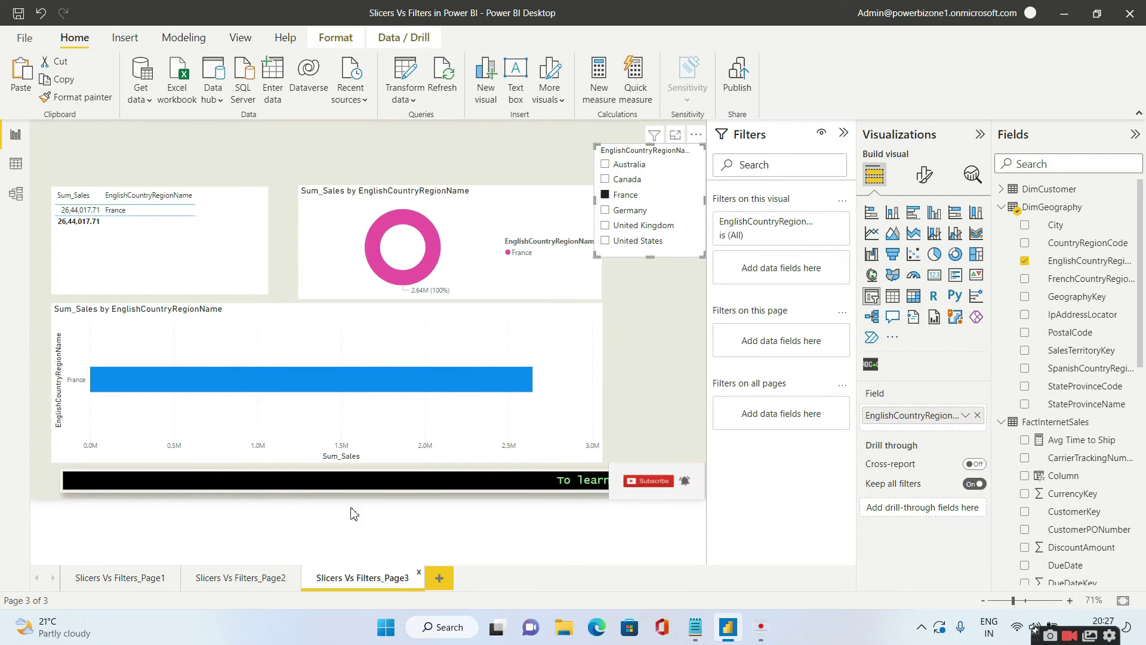
click(149, 579)
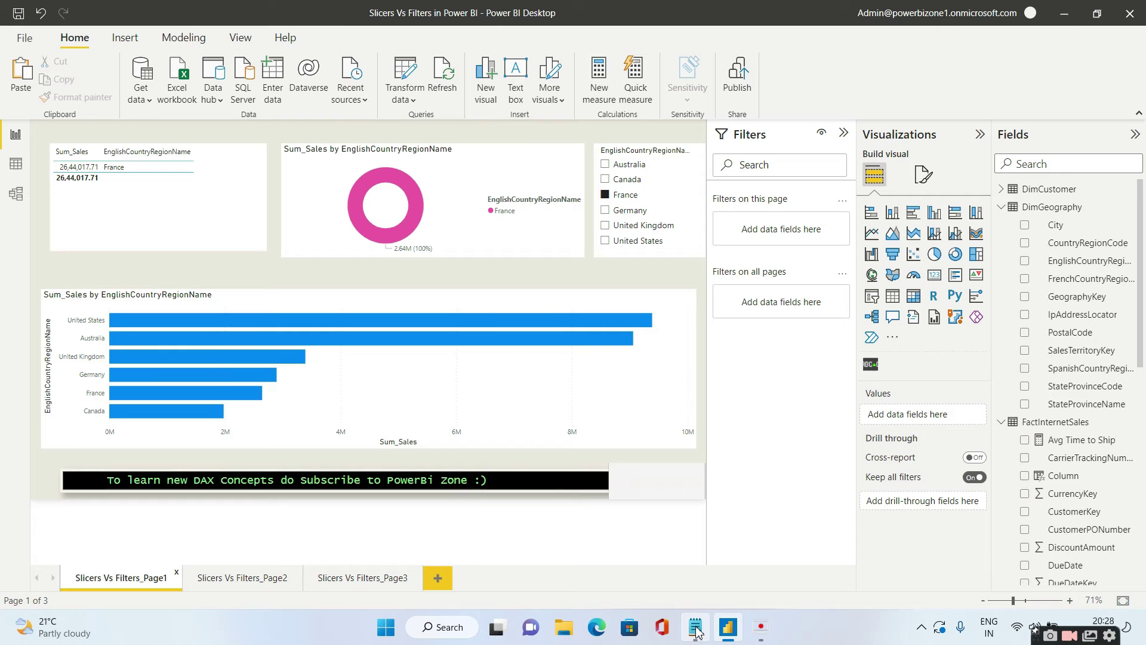
Step: Display the sync slicers settings for the Page1 country slicer and choose Canada in it
mouse_move(696, 631)
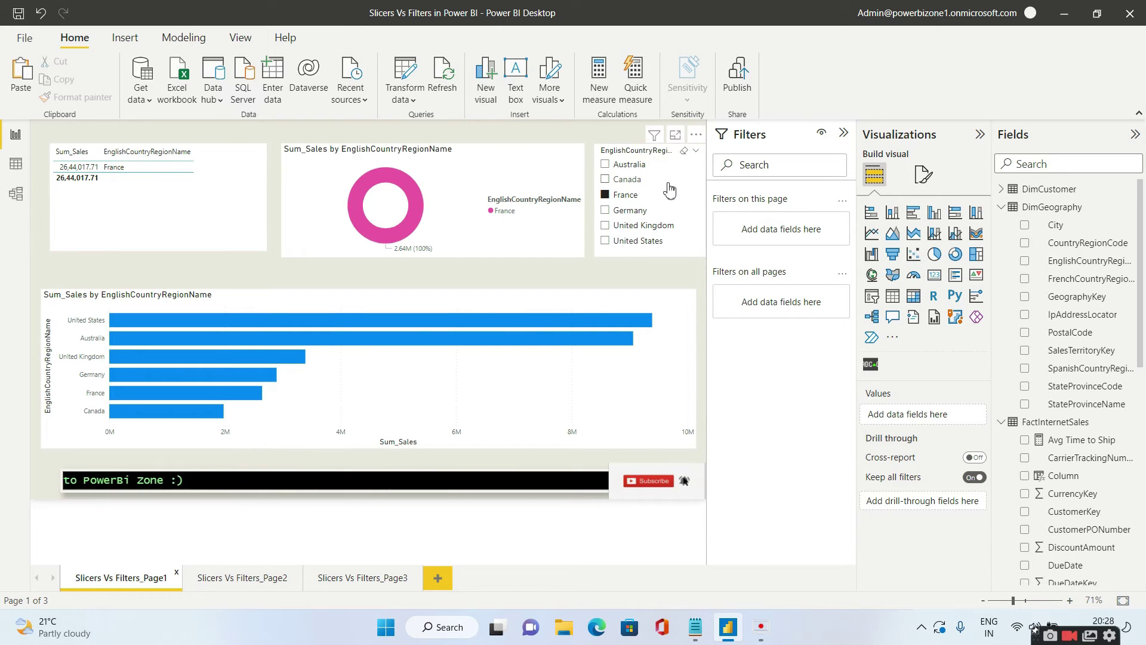
click(241, 39)
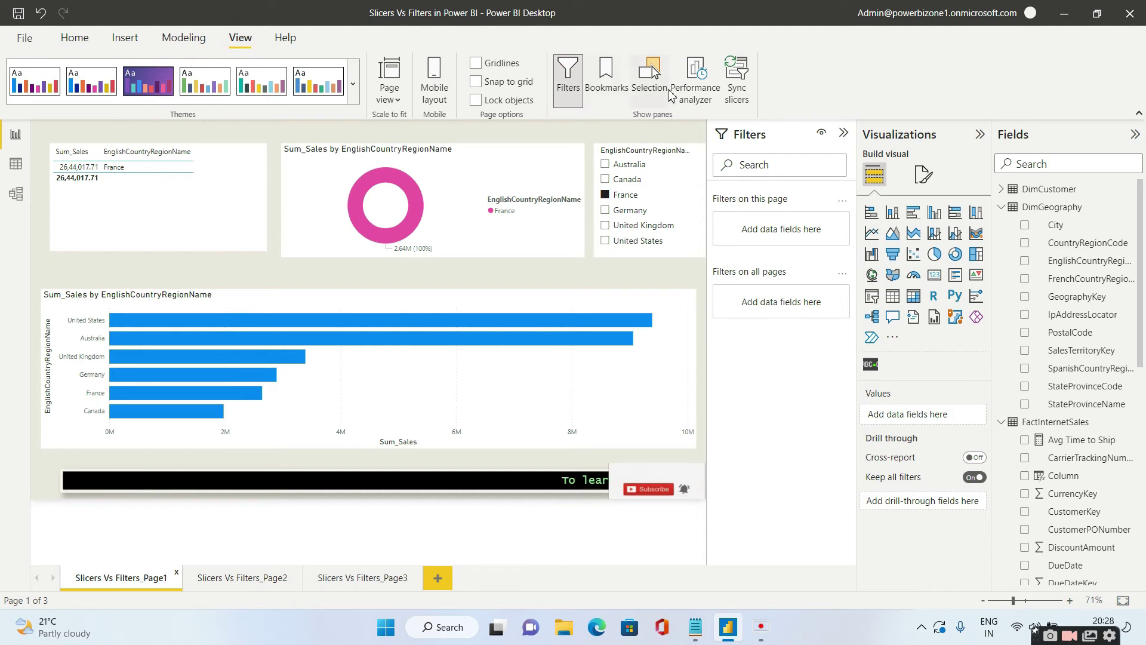
click(737, 90)
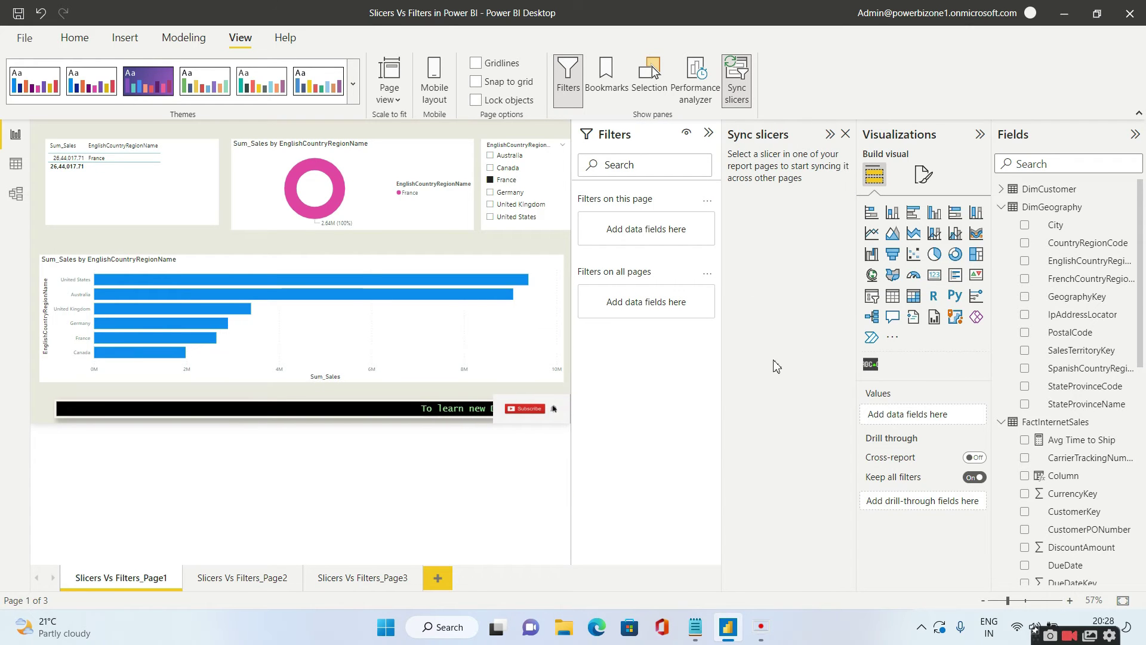
click(544, 167)
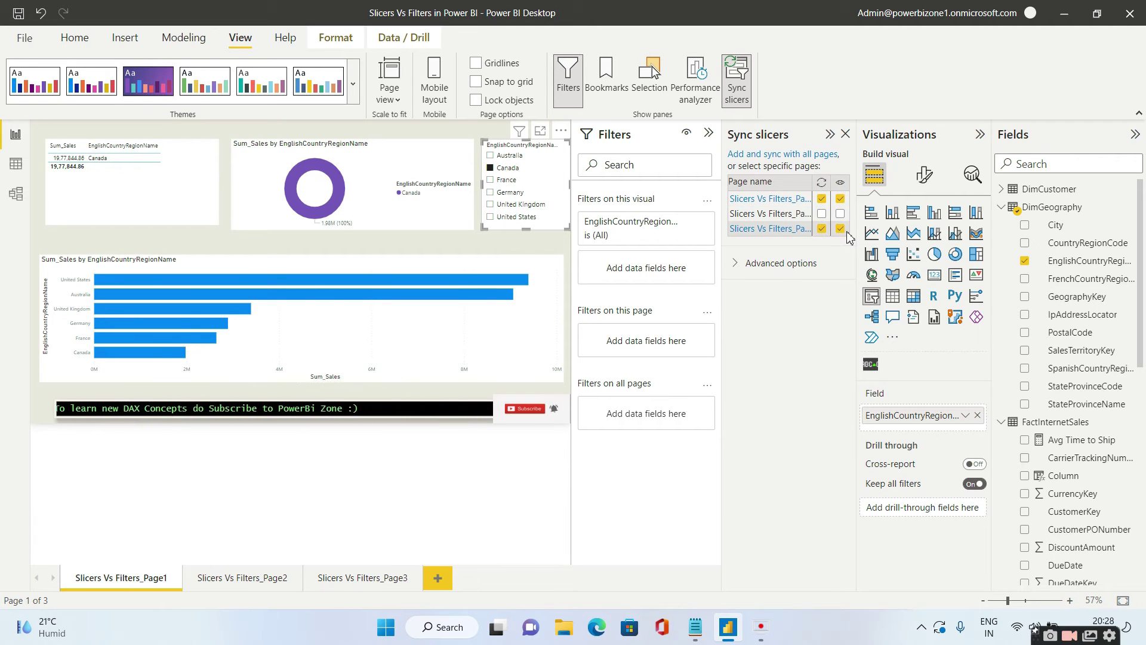
Step: Switch to the Notepad notes and highlight Advanced filtering, Basic Filtering and Top N under Answer 5
click(704, 632)
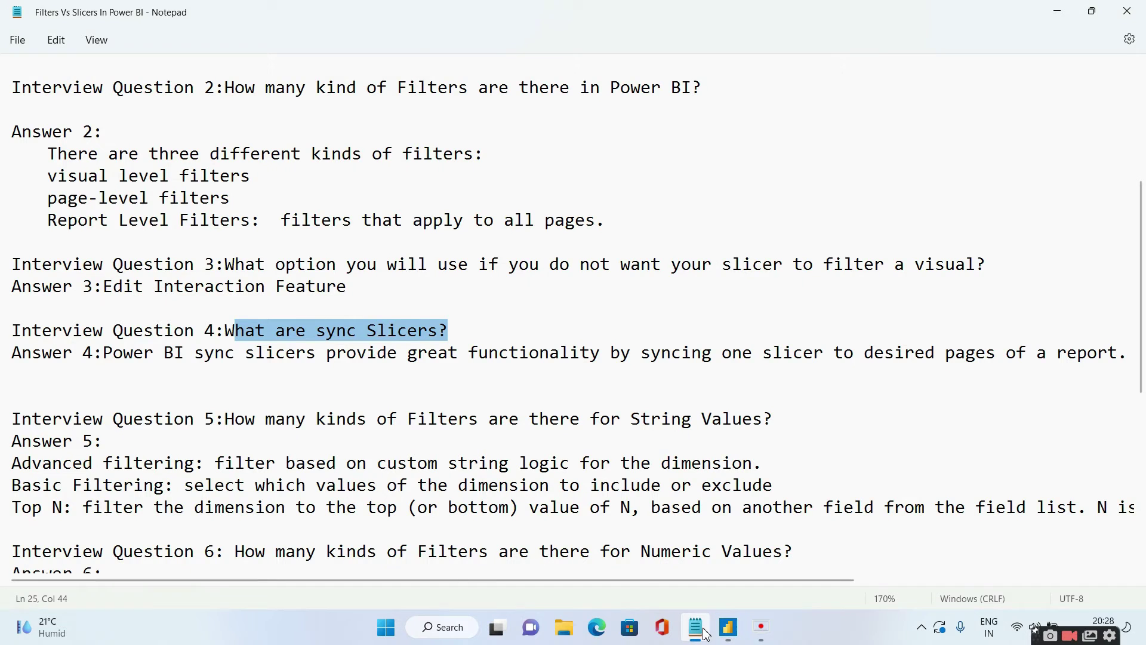
click(278, 427)
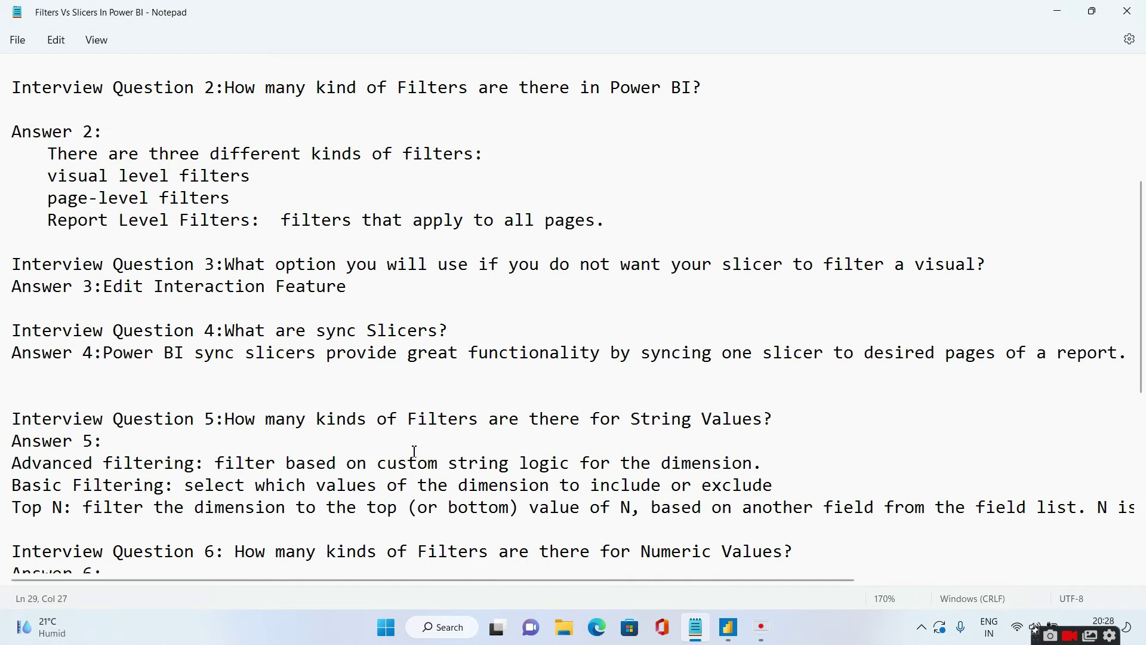
scroll(415, 452, down, 2)
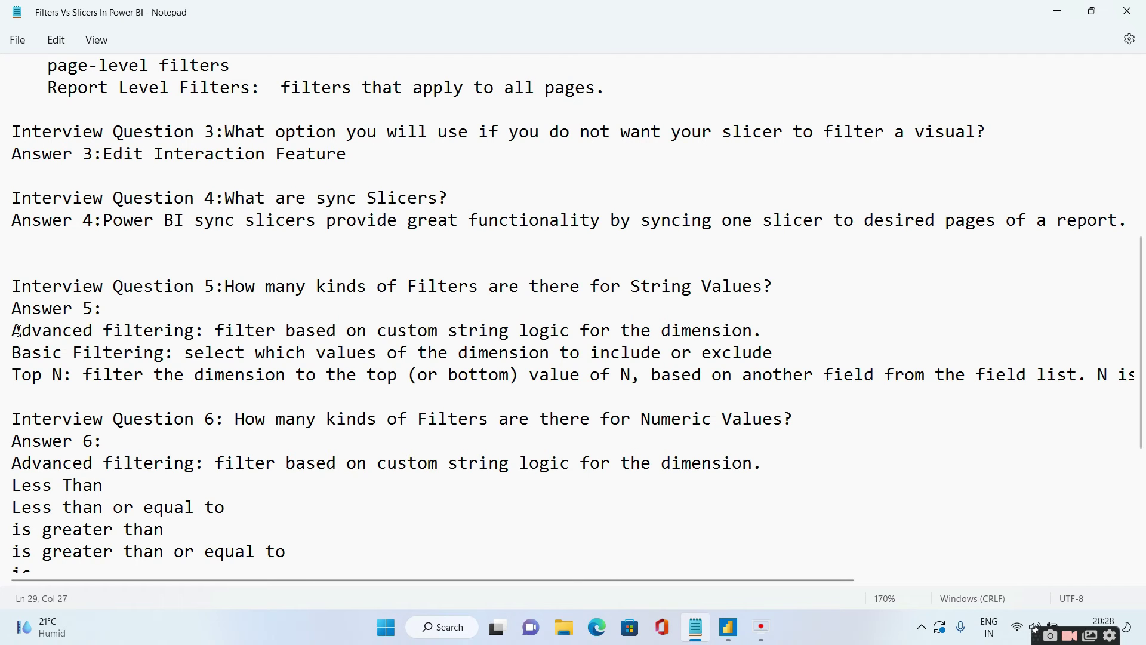
drag(18, 331, 190, 336)
drag(22, 352, 159, 352)
click(22, 375)
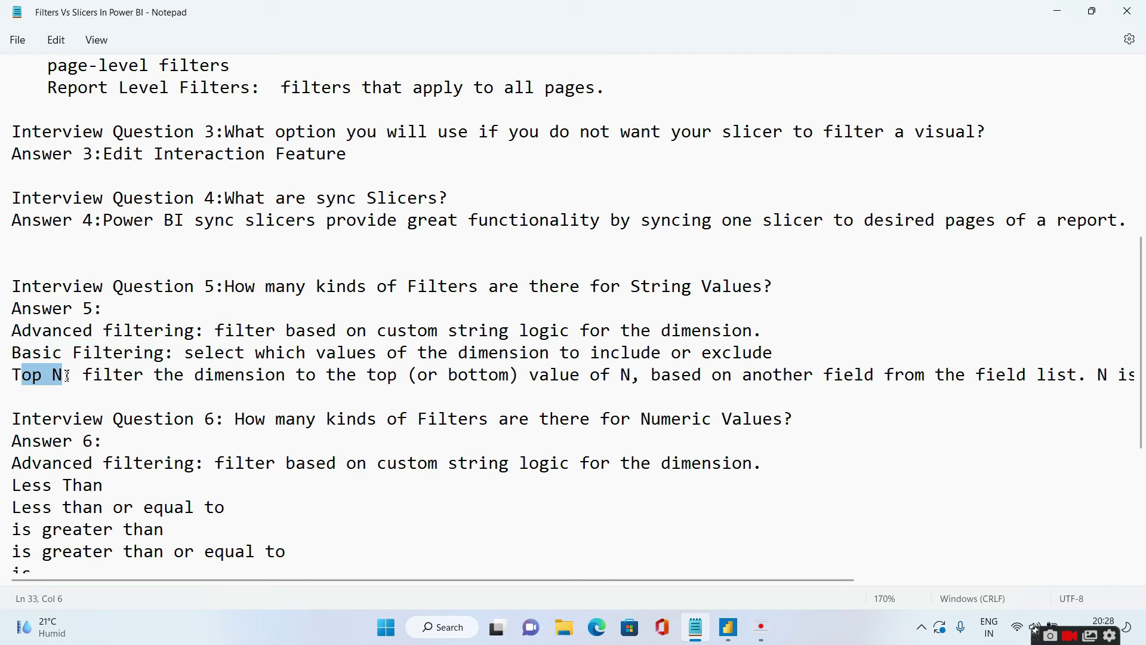
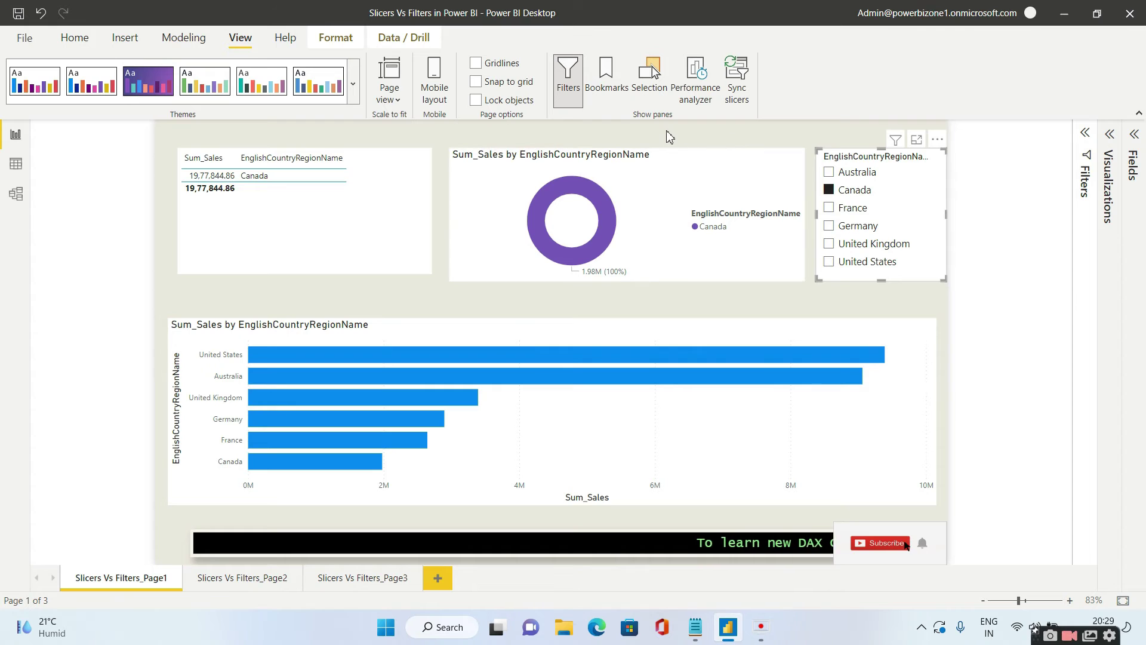
Step: Set the Page1 country slicer to France in Power BI and expand the report's filter settings
click(896, 207)
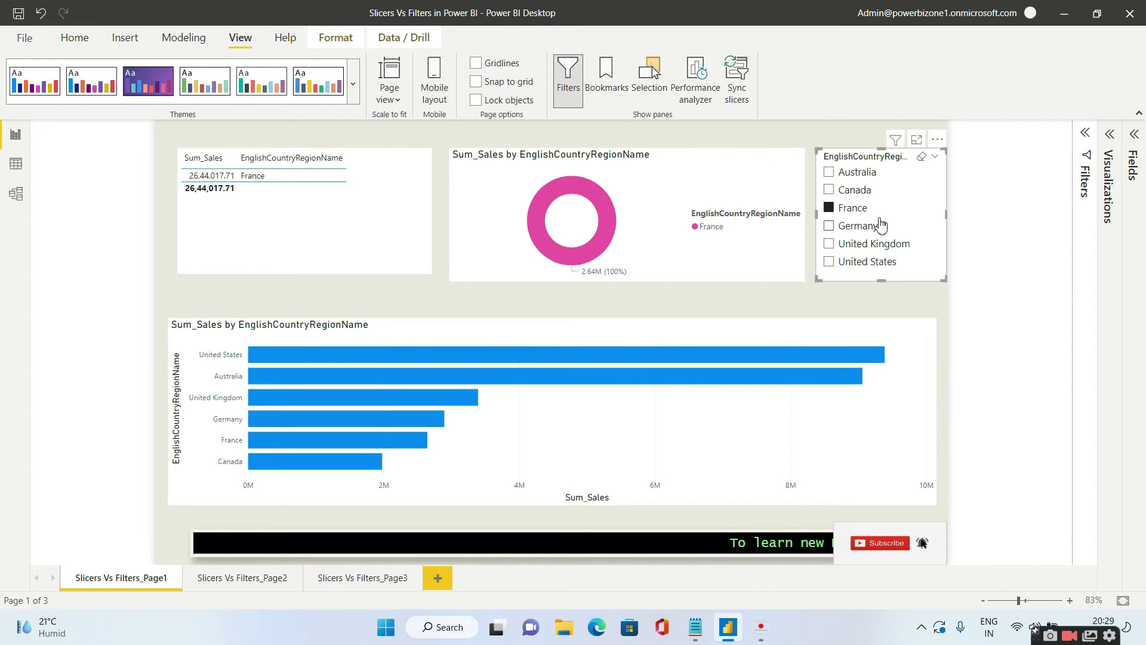
click(1086, 136)
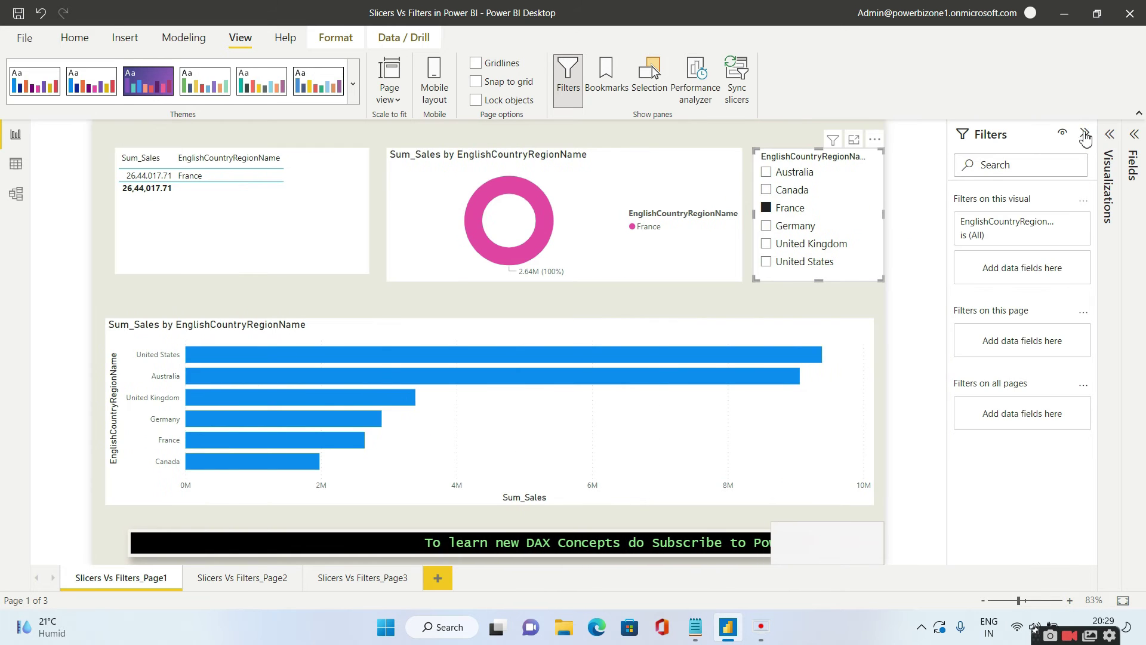
Step: Highlight interview question 5 about string value filters in the Notepad notes and return to the Power BI report
click(696, 628)
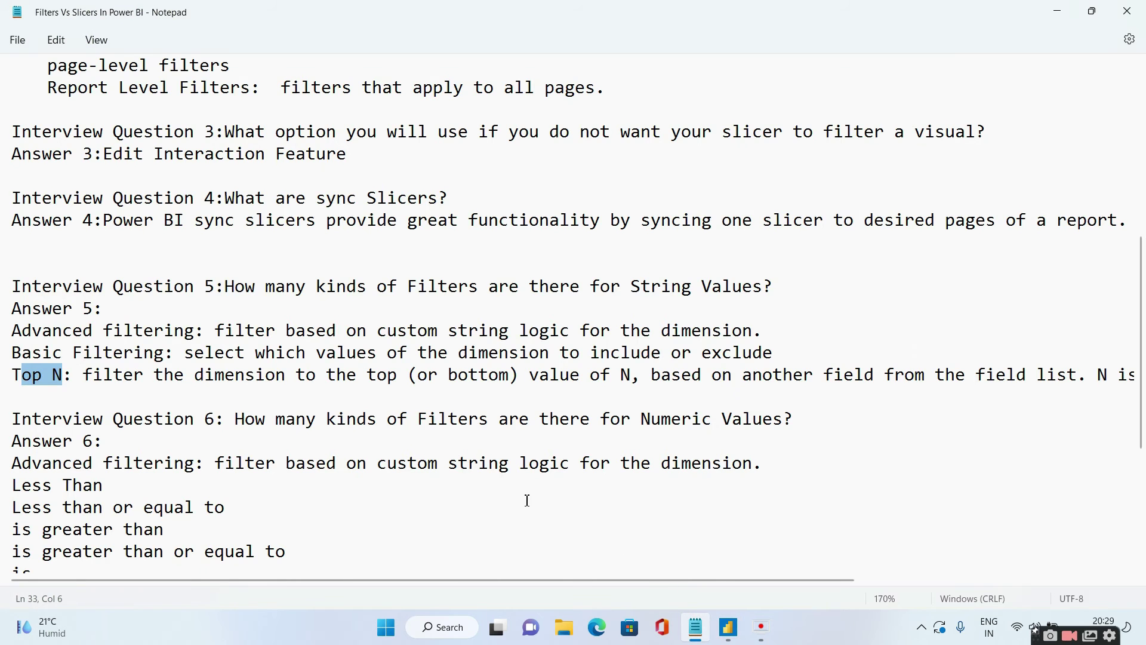
drag(262, 293, 618, 298)
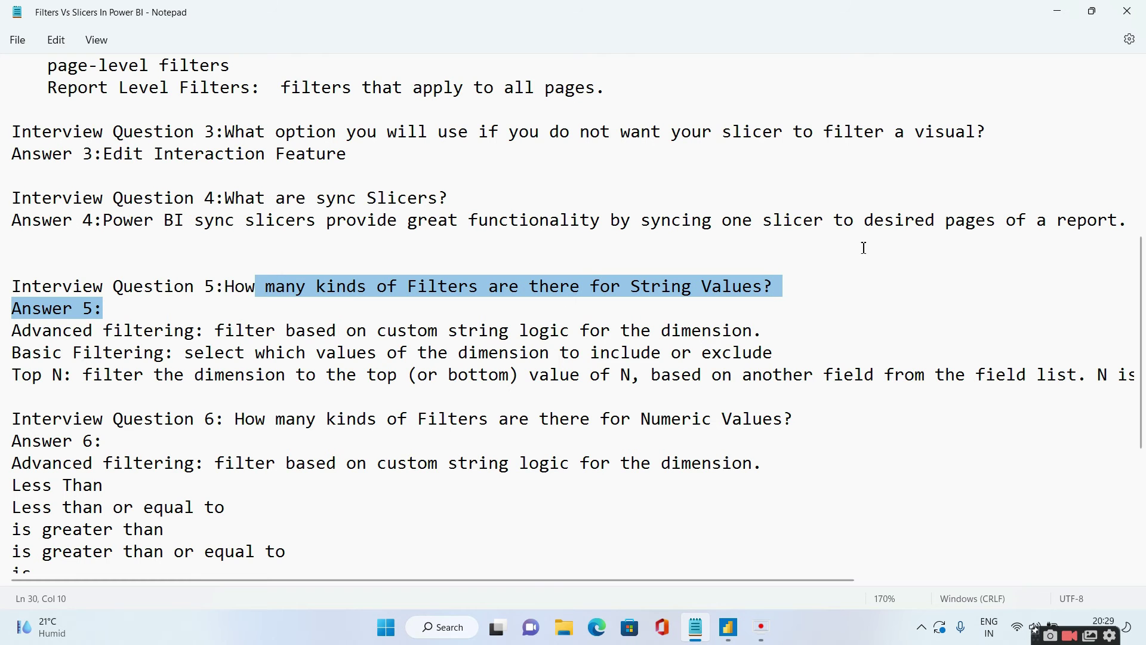
click(1052, 11)
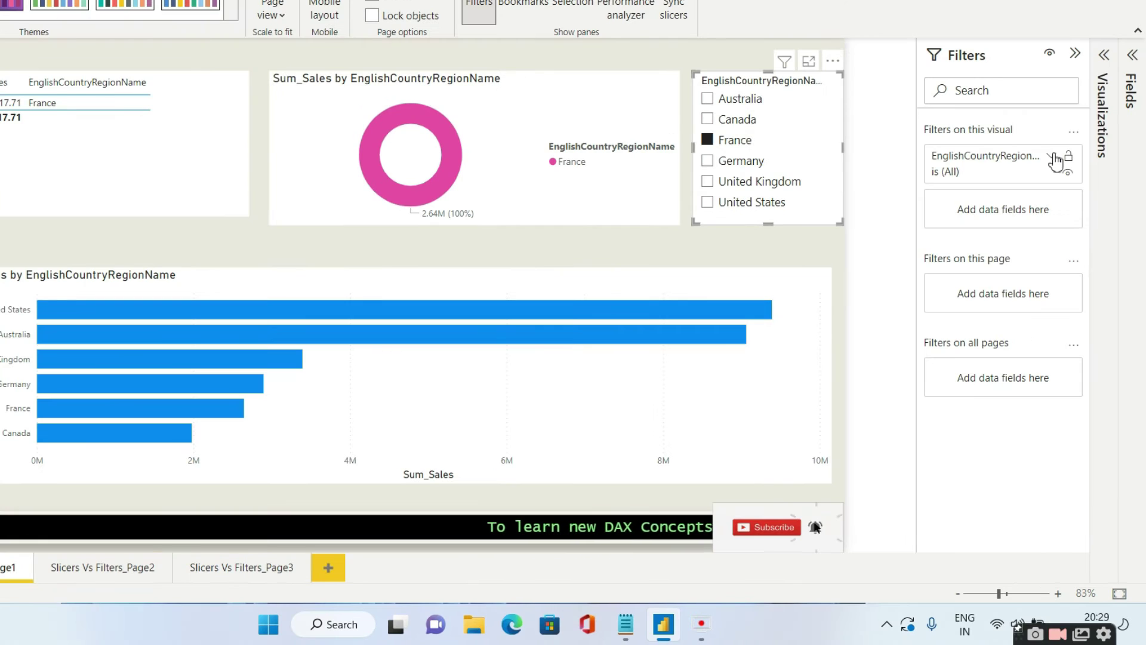
Step: Apply an advanced filter on the Page1 country slicer that shows EnglishCountryRegionName values containing "ca"
click(1065, 224)
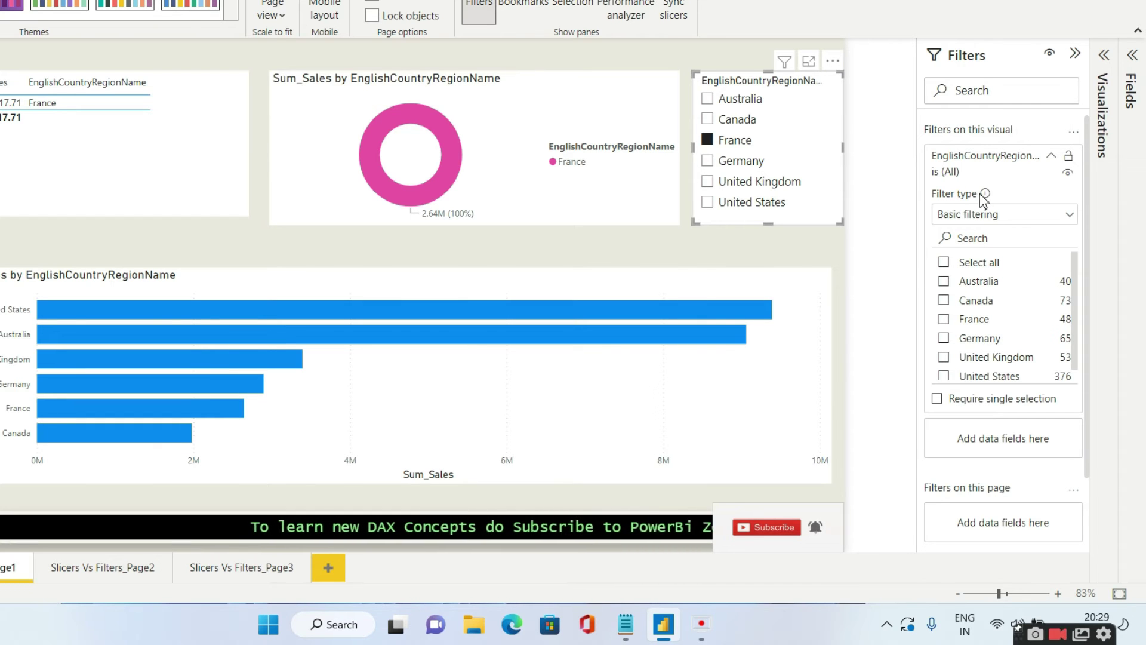
click(986, 216)
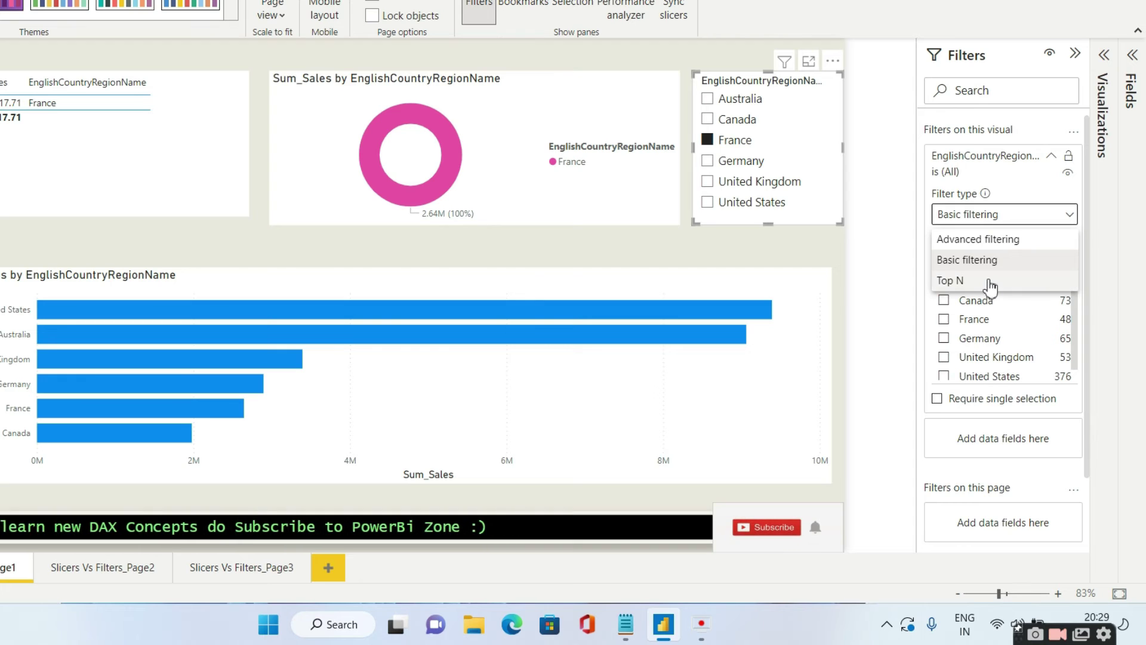
click(988, 240)
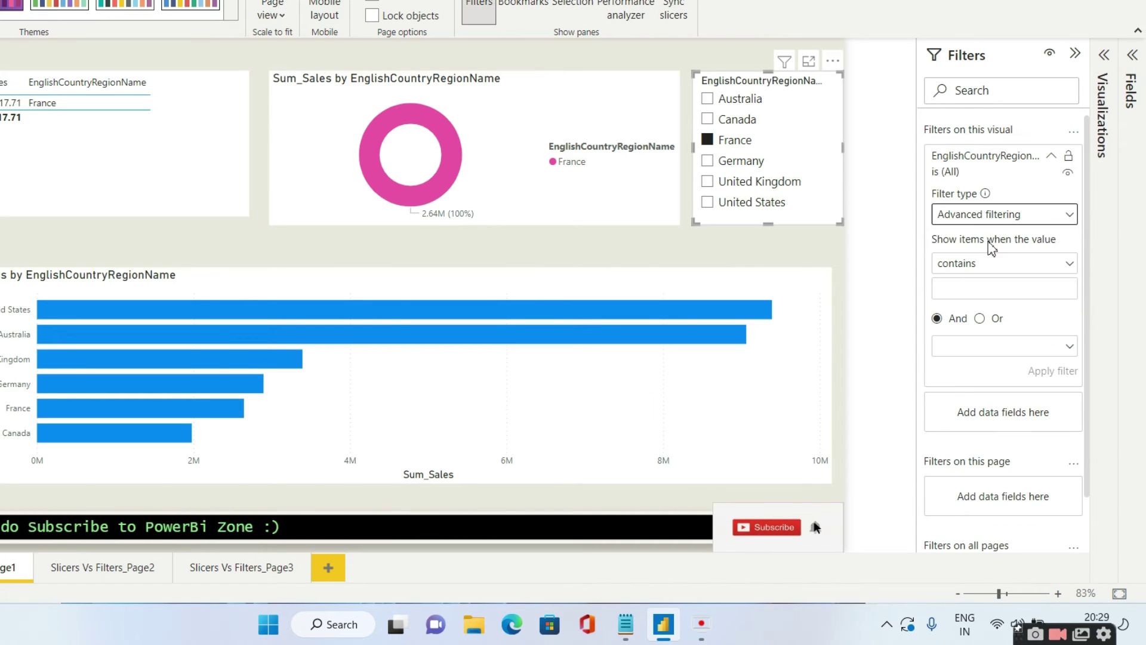
click(972, 269)
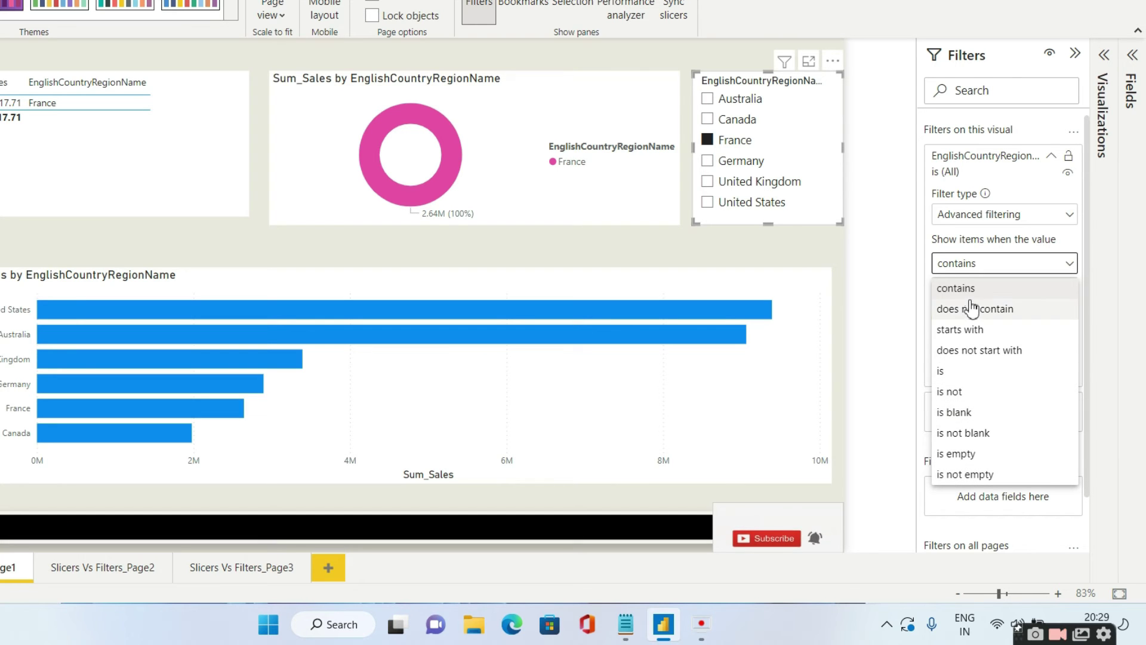
click(972, 291)
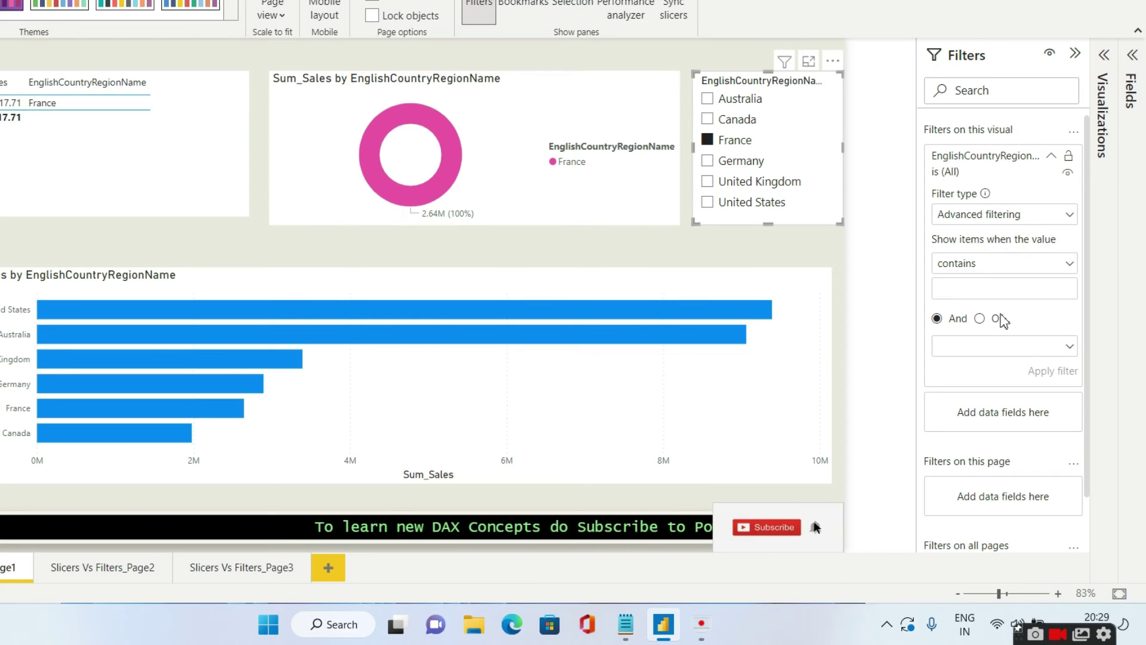
text(ca)
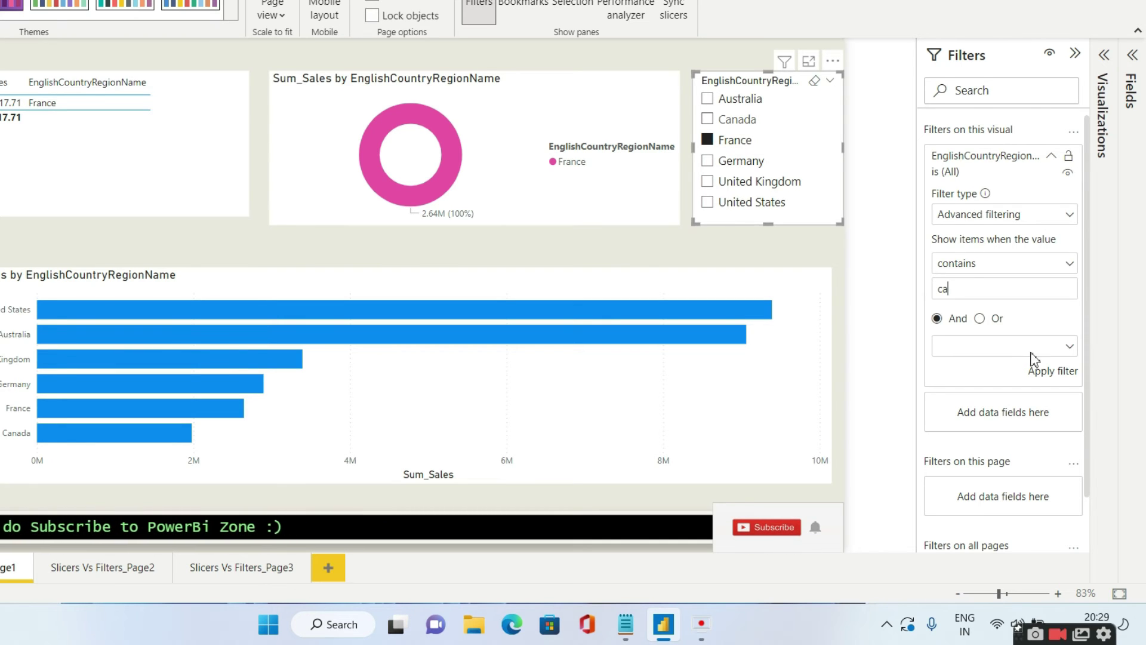
click(1048, 372)
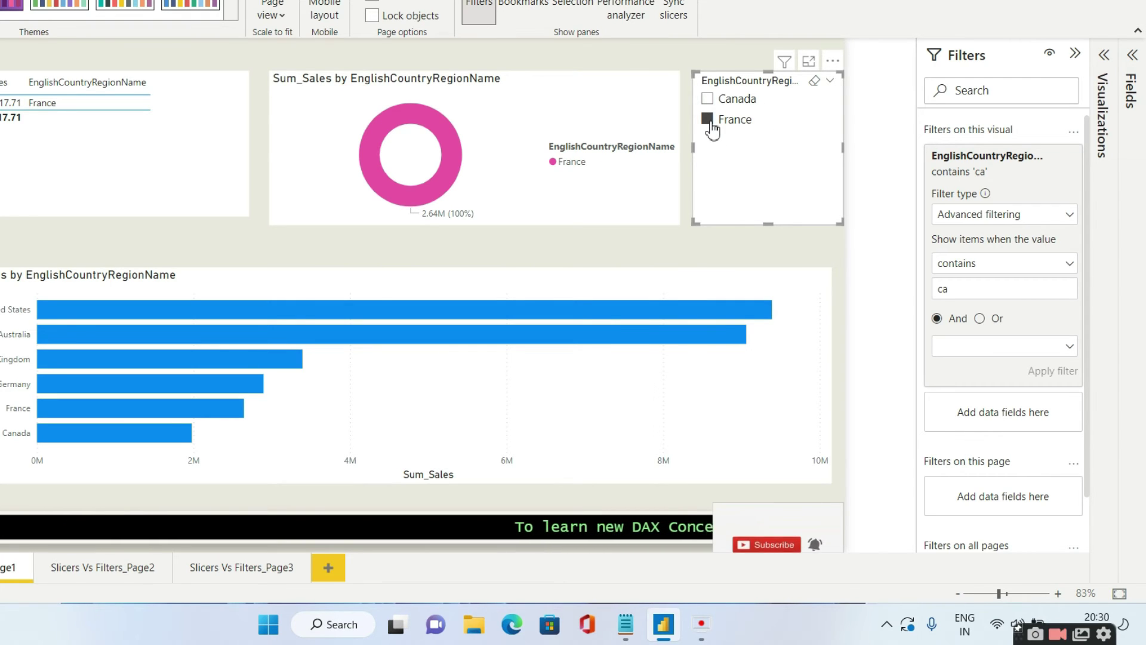
Step: Deselect France in the country slicer and clear the slicer's advanced filter
click(709, 122)
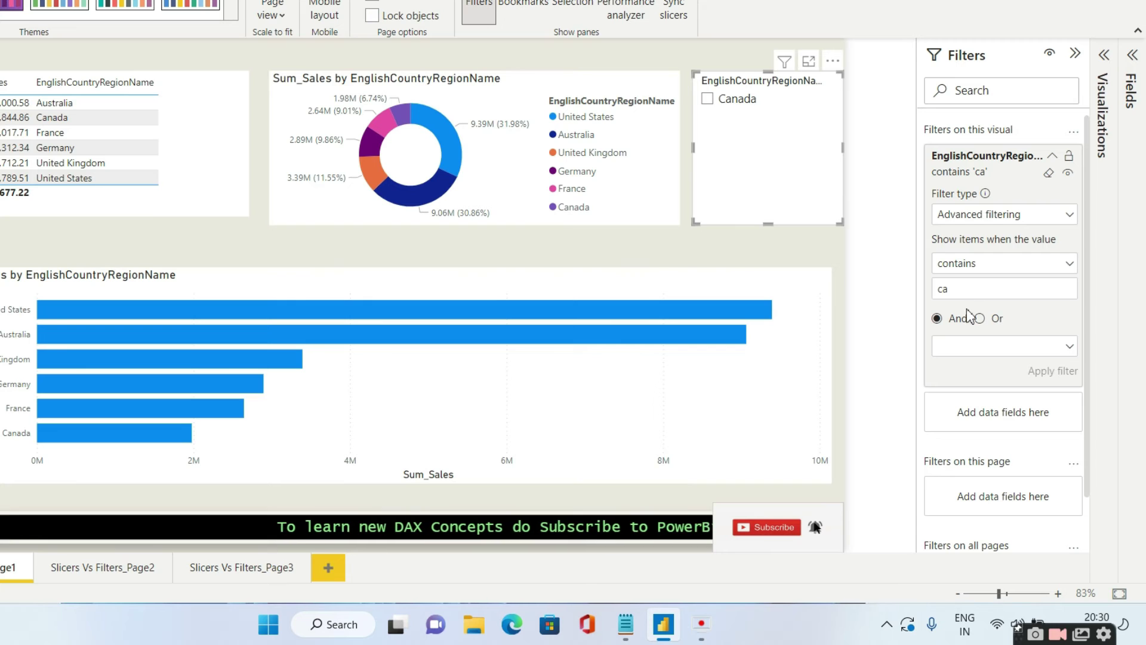
click(1051, 177)
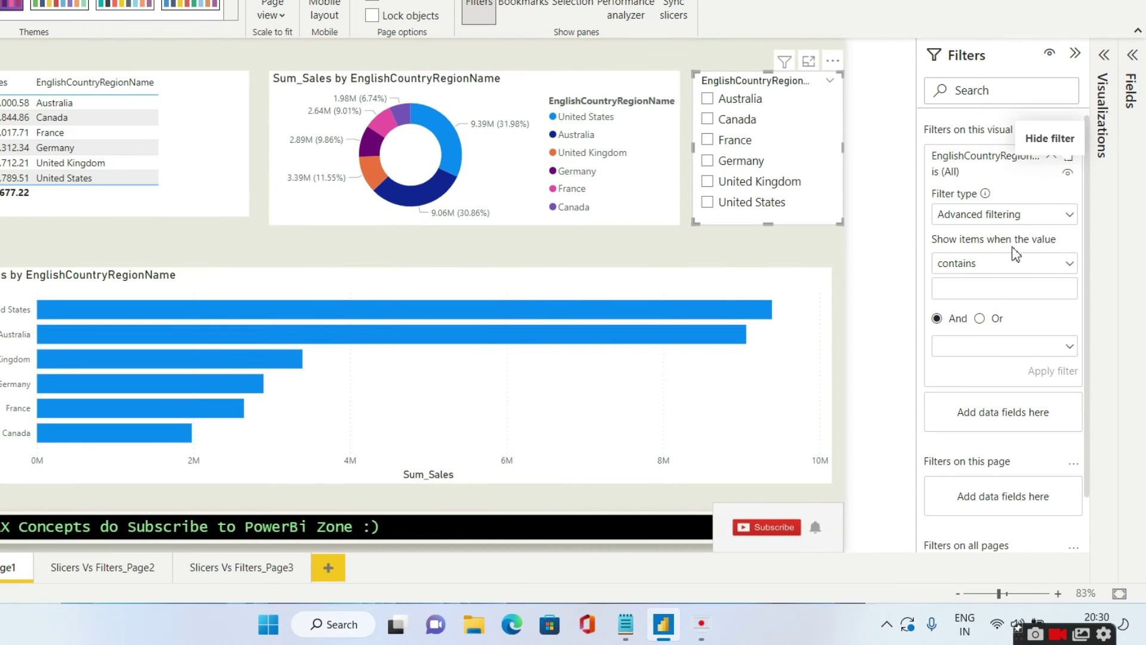
Step: Switch the country slicer's visual filter to Basic filtering and include Canada, France and Germany
click(1008, 220)
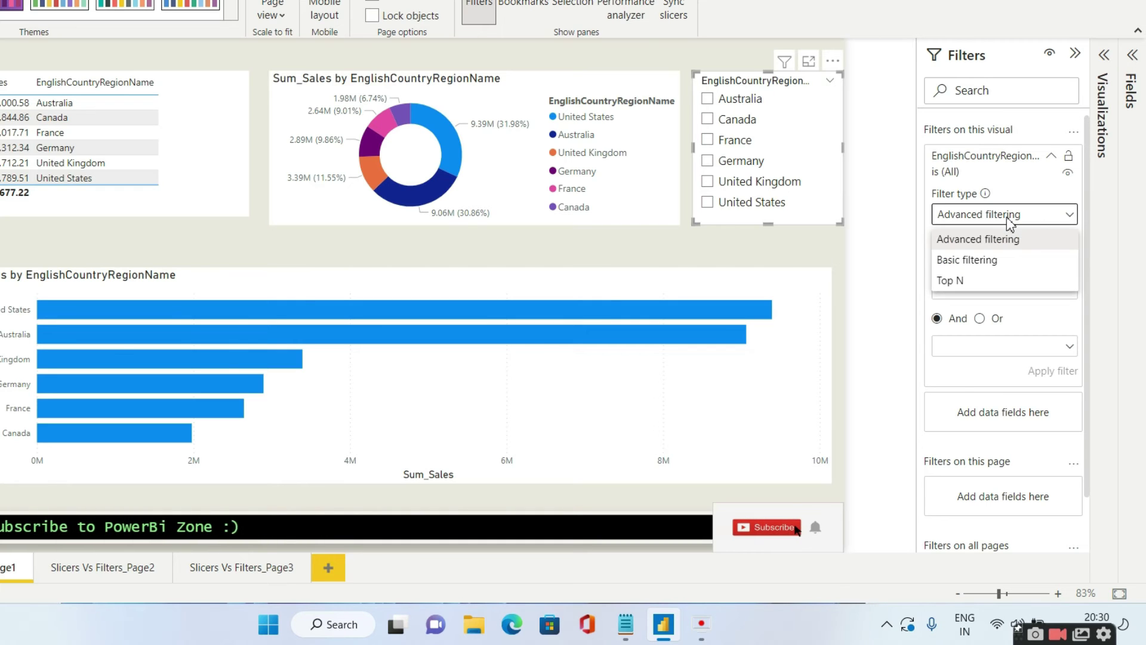
click(1008, 263)
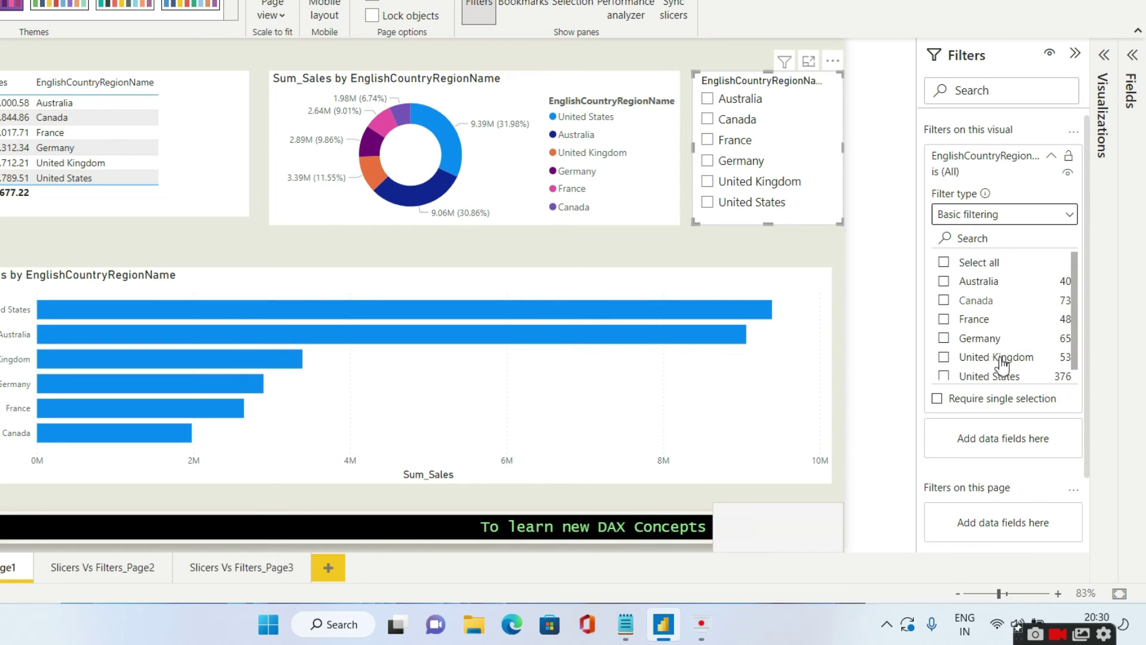
click(955, 304)
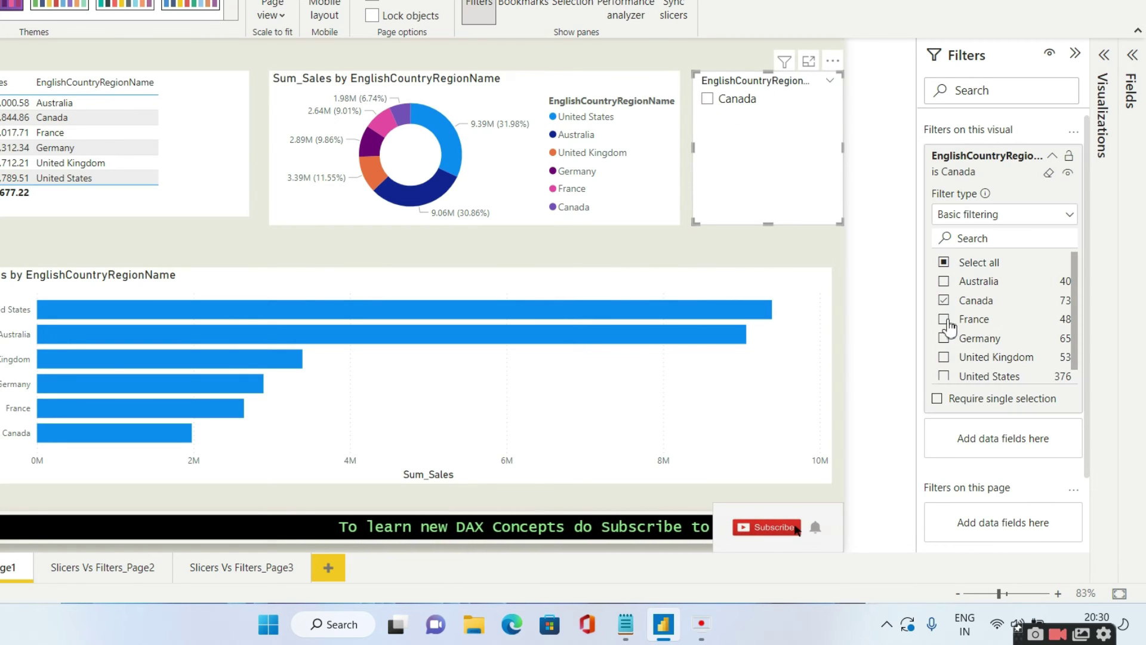
click(964, 319)
click(944, 337)
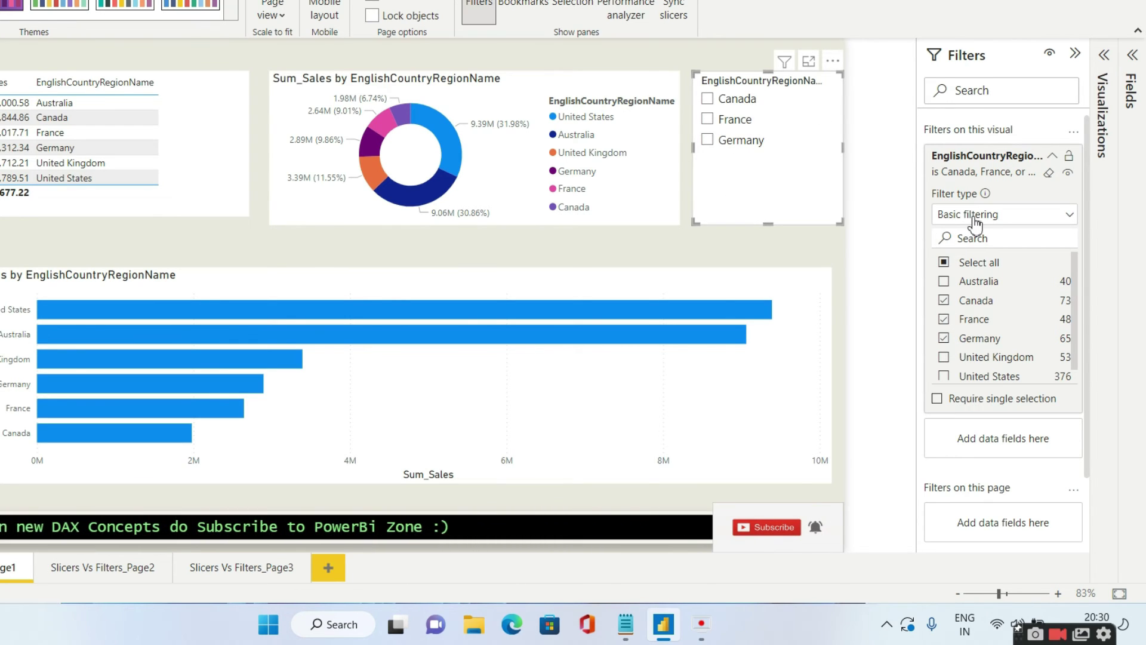
Step: Clear the country slicer's basic filter, change its filter type to Top N and set it to the top 3 items
click(1049, 173)
click(992, 191)
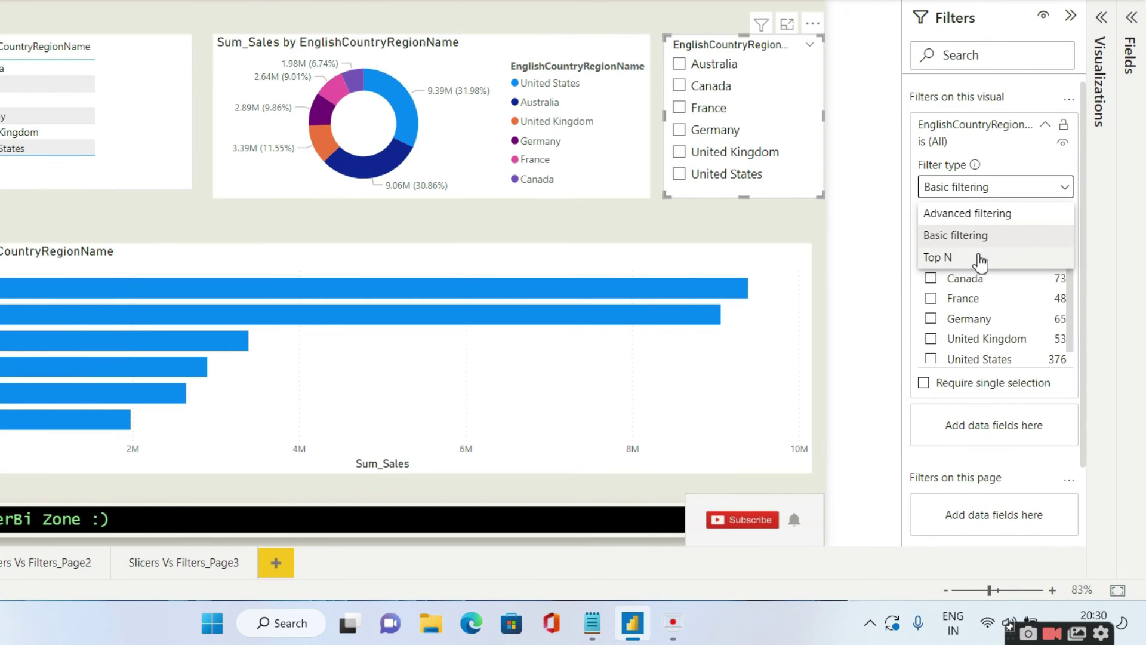
click(979, 259)
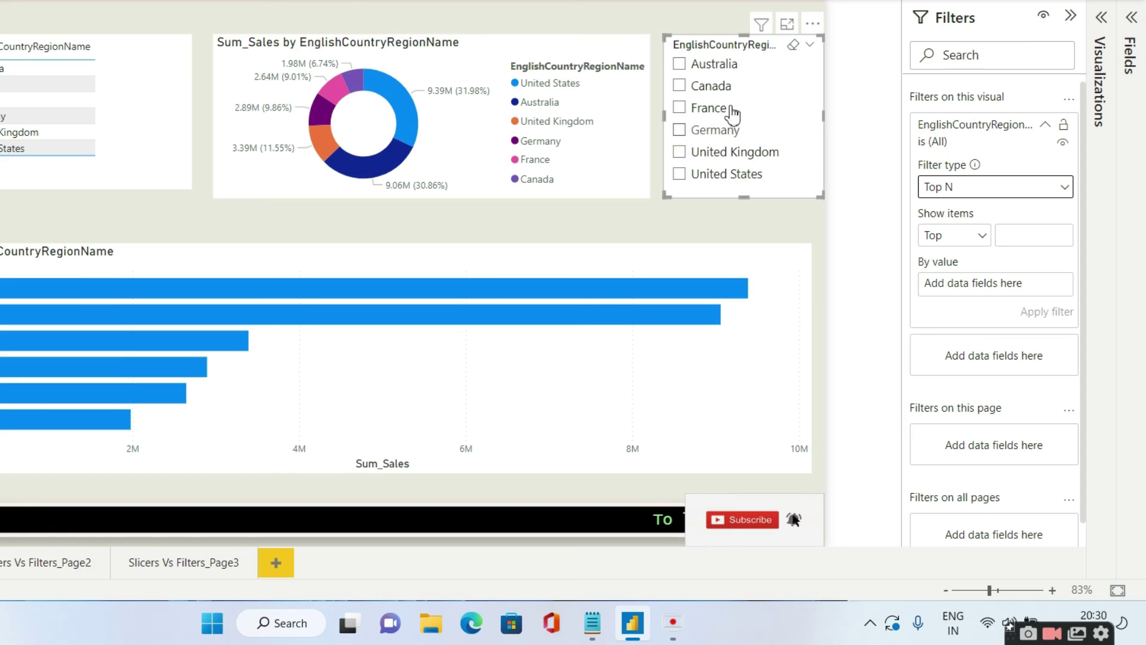
click(1131, 19)
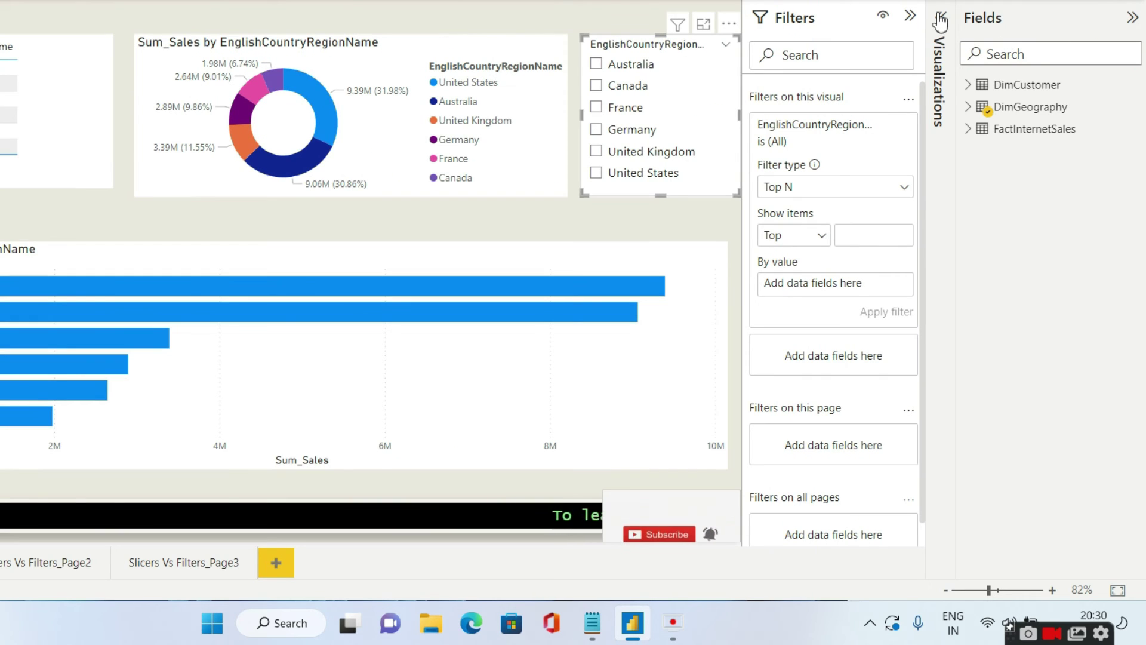
click(848, 238)
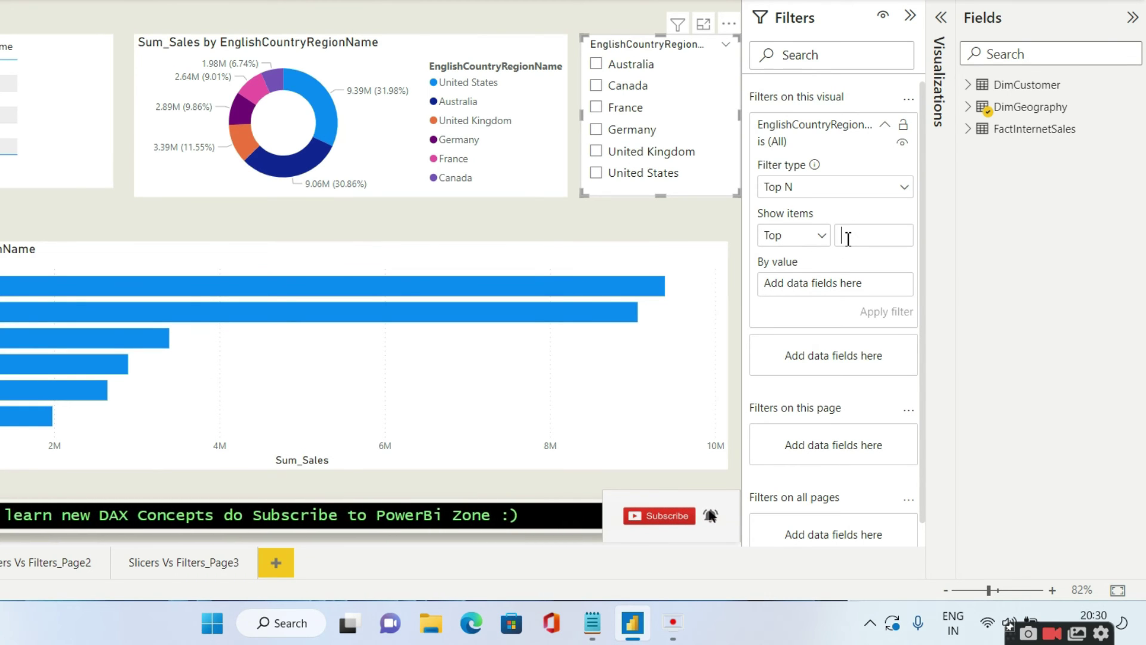
text(3)
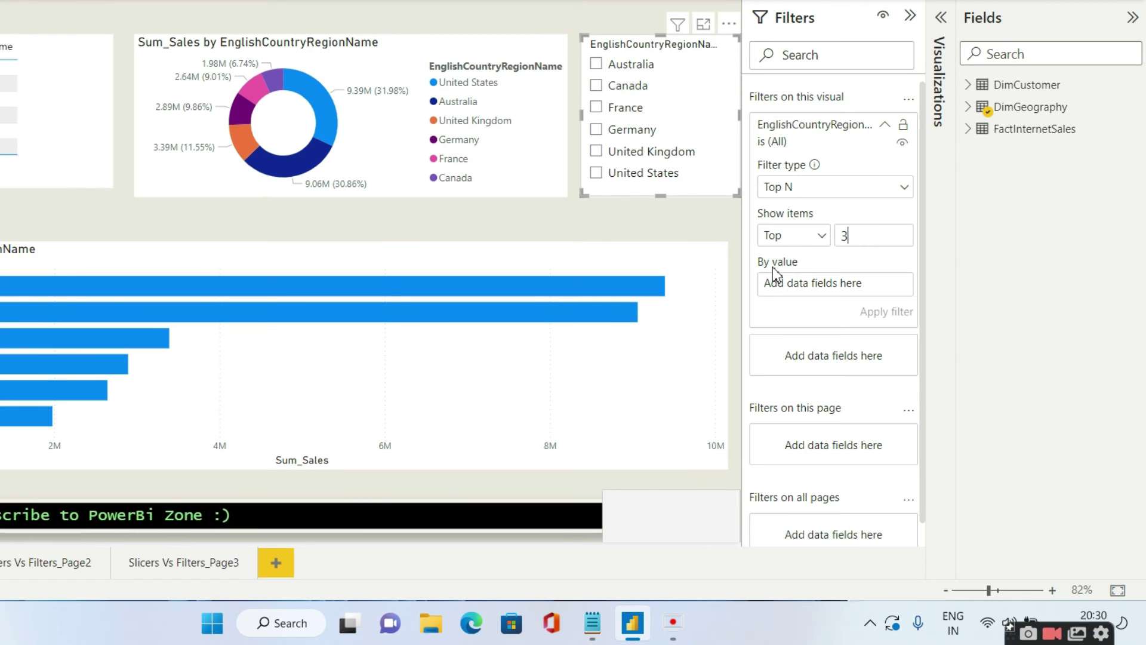
Step: Use SalesAmount from FactInternetSales as the Top N filter's value and apply the filter
click(968, 136)
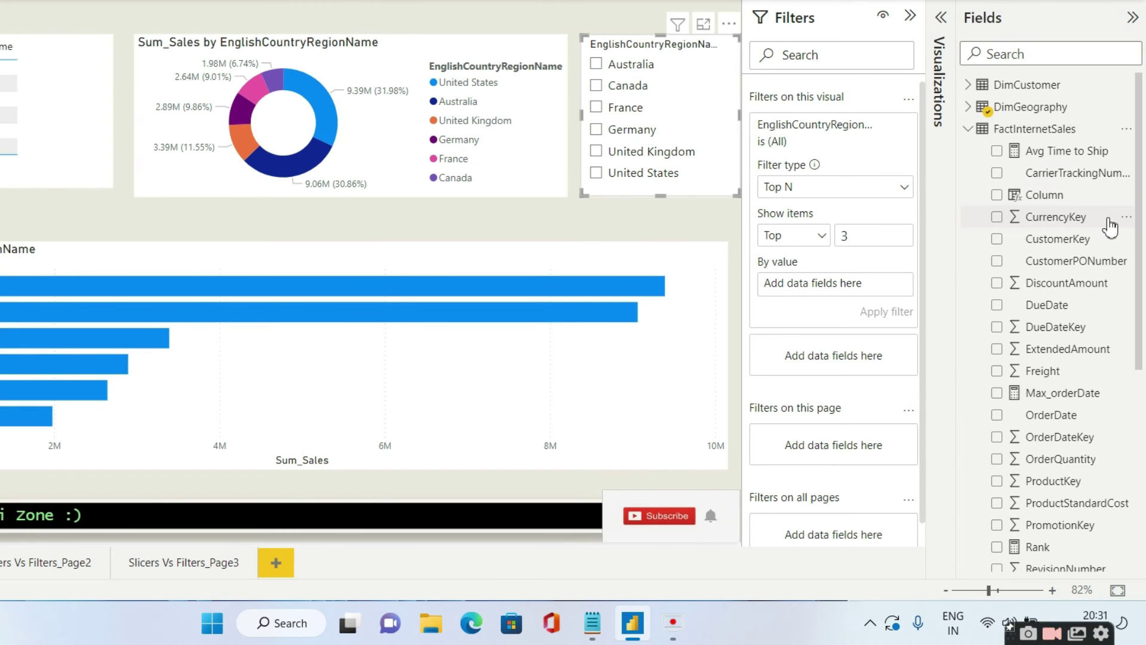
scroll(1107, 225, down, 4)
scroll(1110, 229, down, 4)
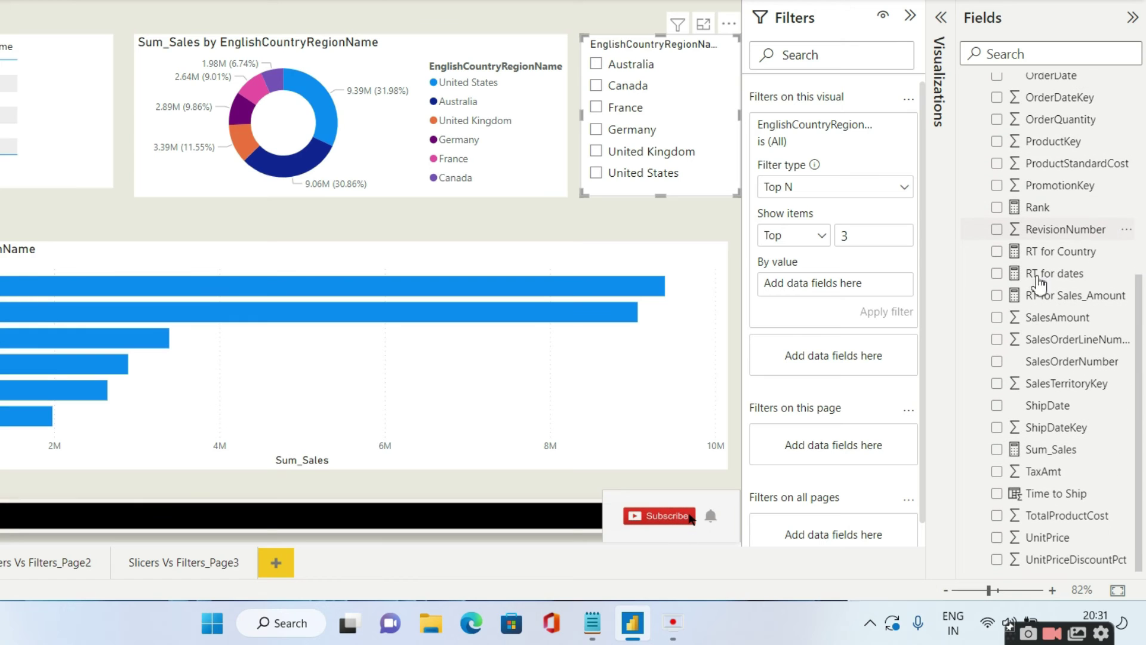
drag(1033, 321, 855, 291)
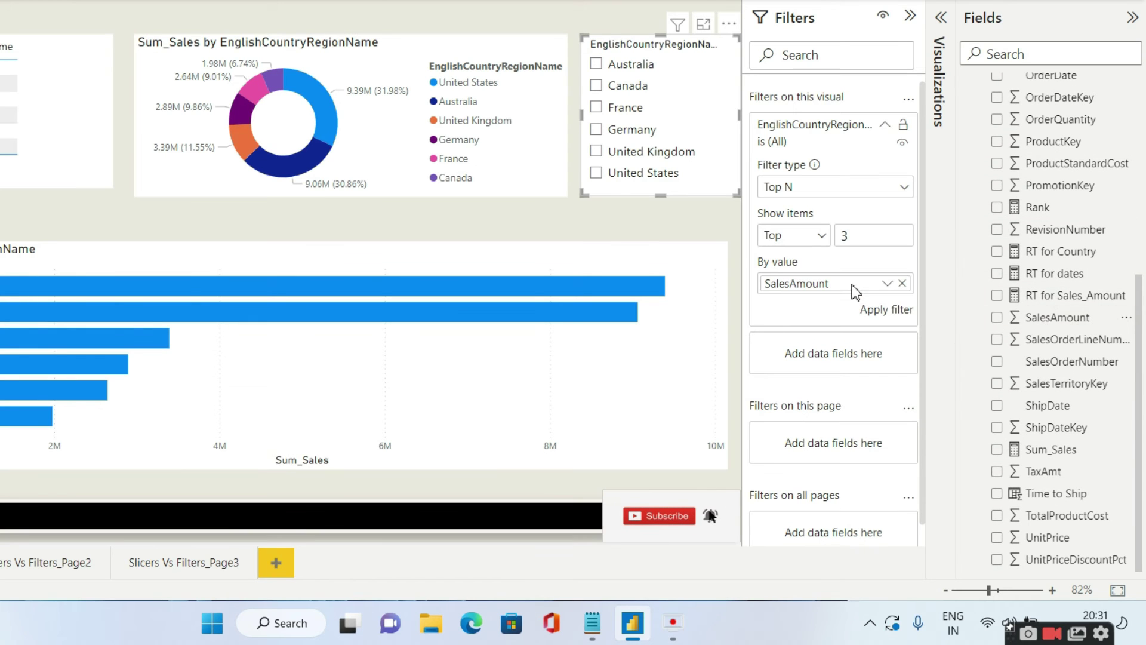
click(889, 311)
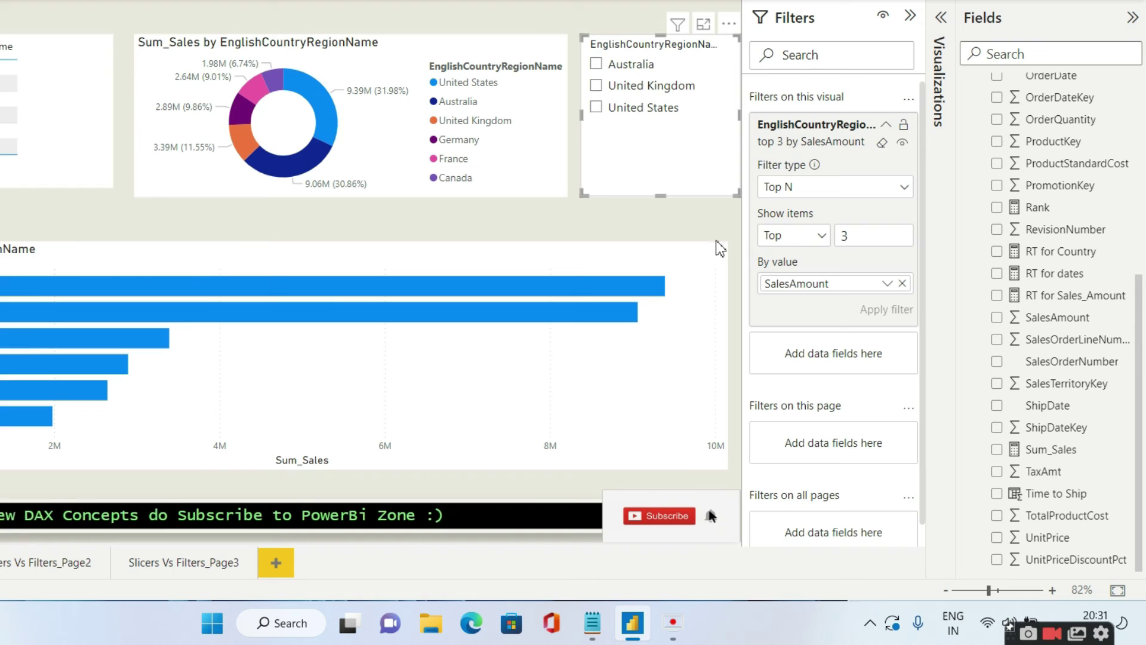
Step: Switch to the Notepad notes and highlight interview question 6 about filters for numeric values
click(600, 634)
scroll(446, 293, down, 1)
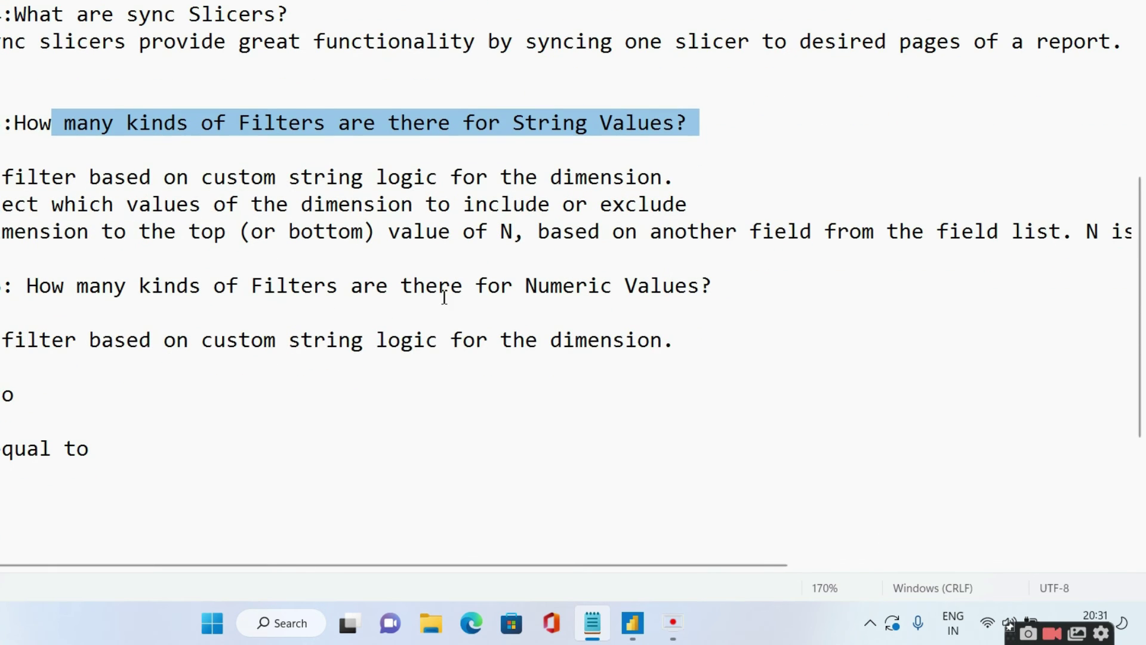
drag(40, 288, 706, 286)
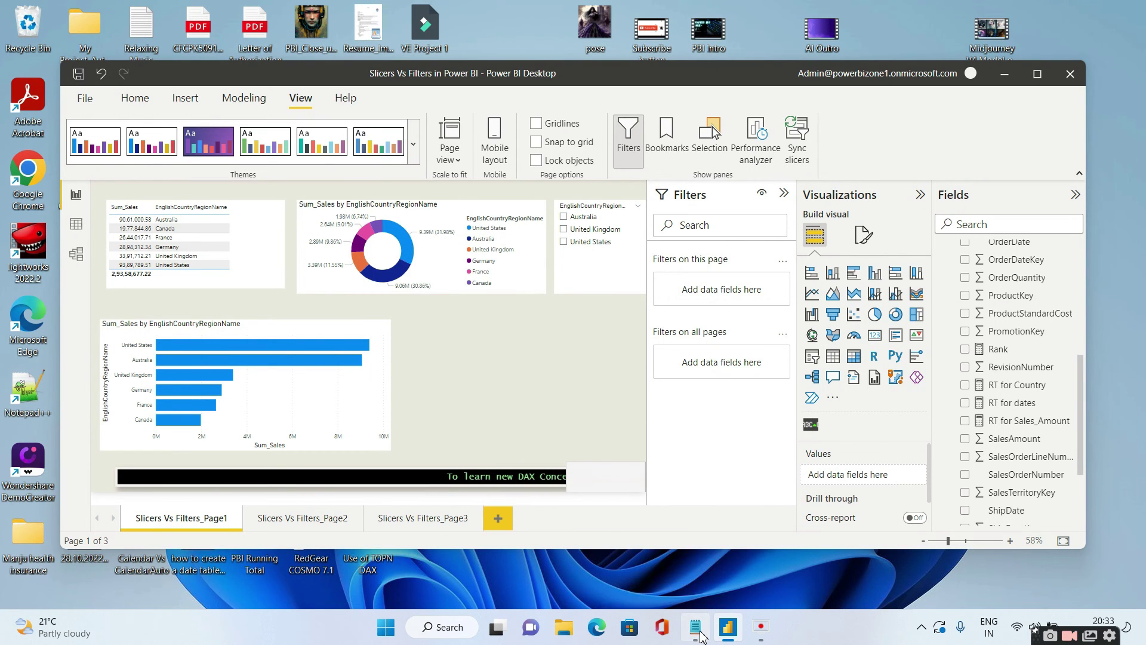
Step: In the Notepad notes, highlight Advanced filtering, Top N and the conditions from Less Than to is not blank under Answer 6
click(695, 625)
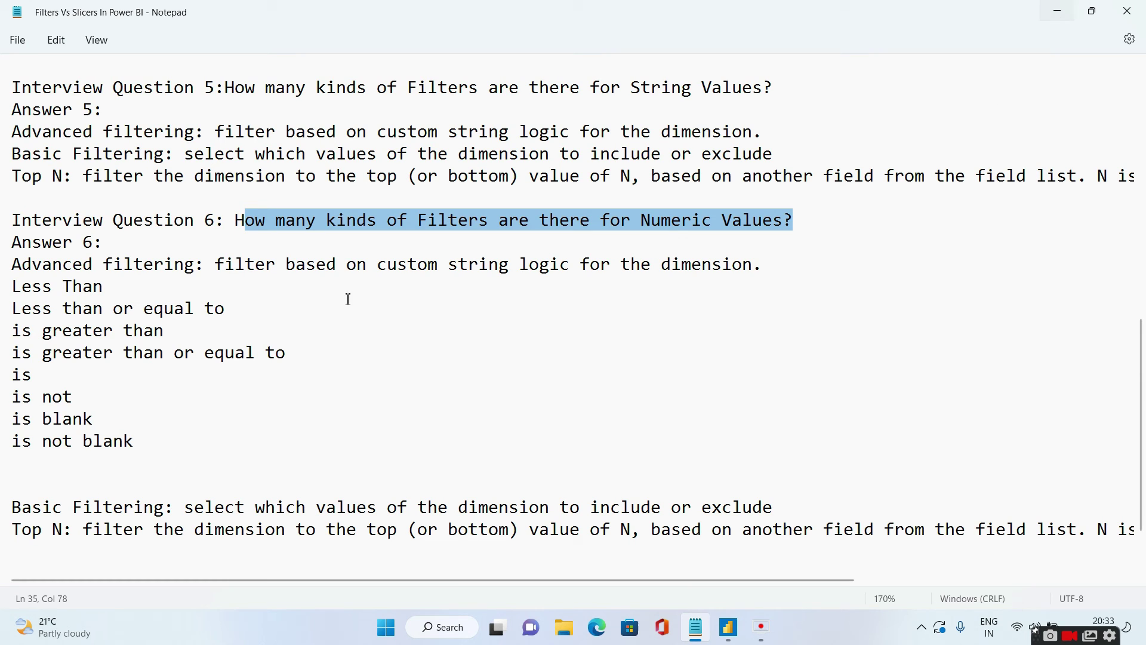
drag(19, 267, 82, 263)
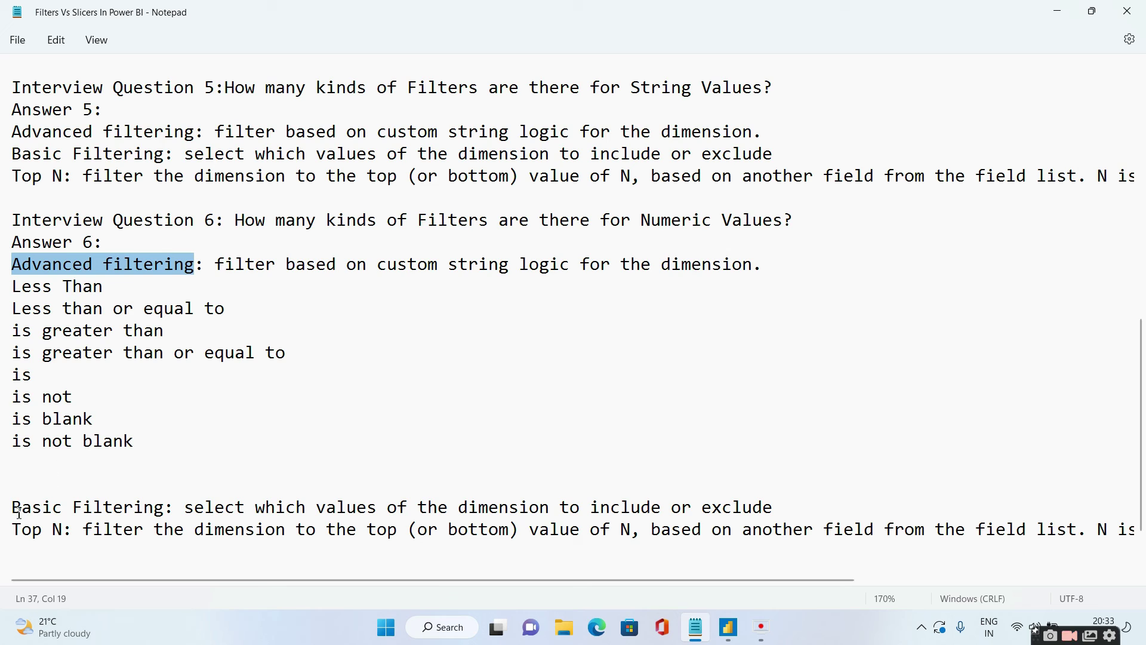
drag(67, 536, 28, 536)
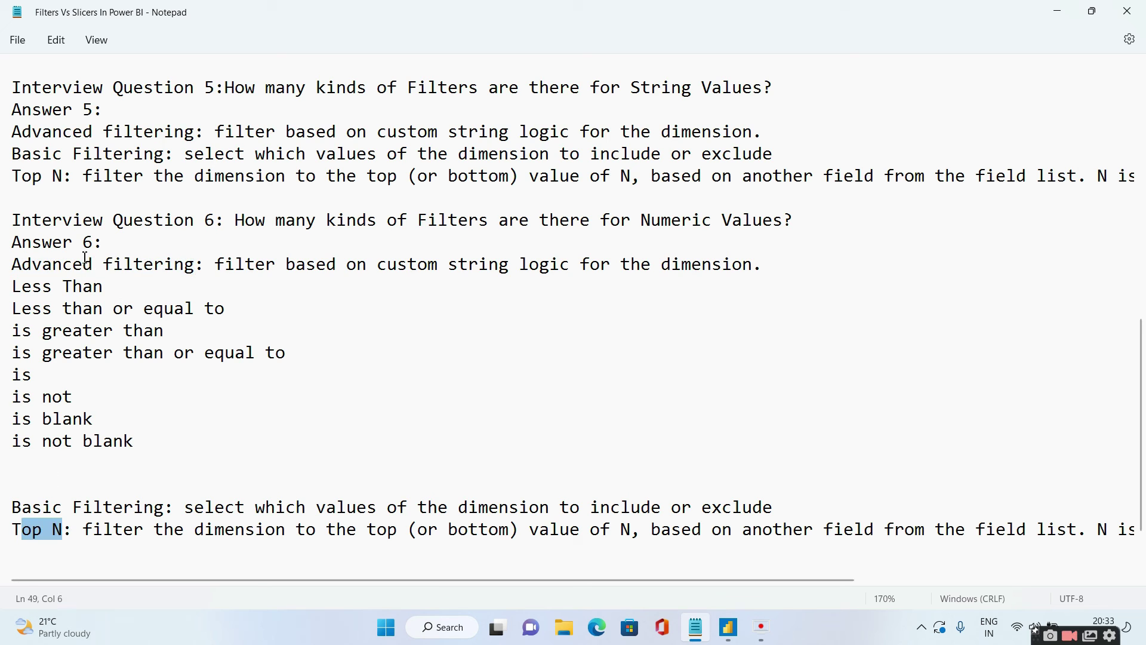
drag(15, 286, 136, 459)
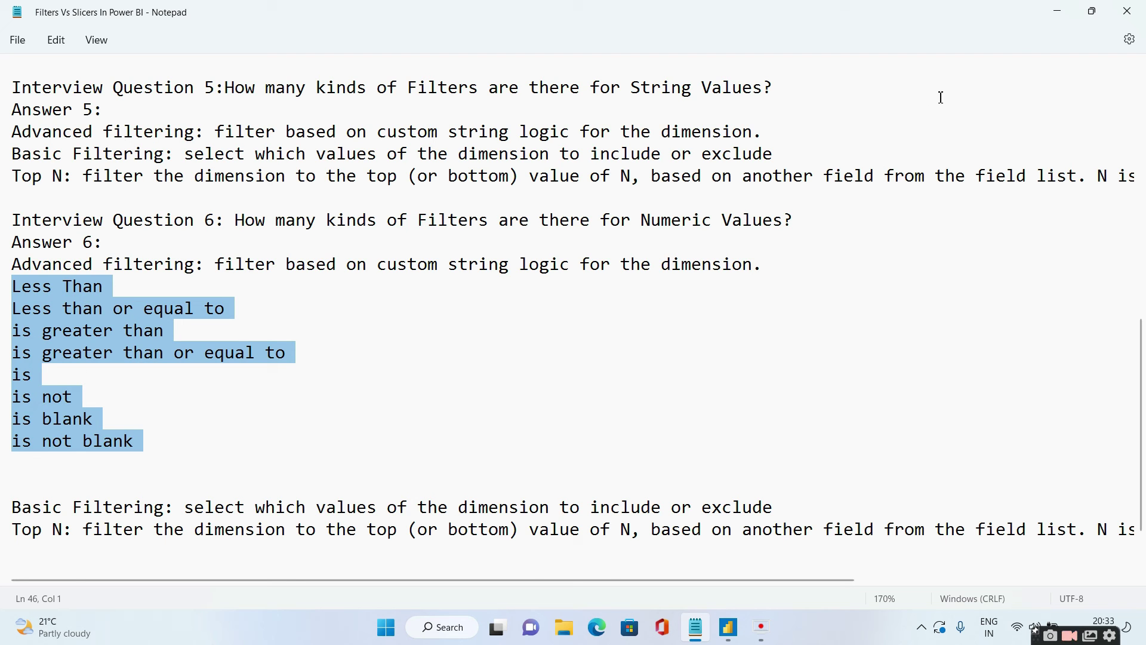
Step: Return to the Power BI report, maximize it and add a SalesAmount slicer in the empty area beside the bar chart
click(1055, 14)
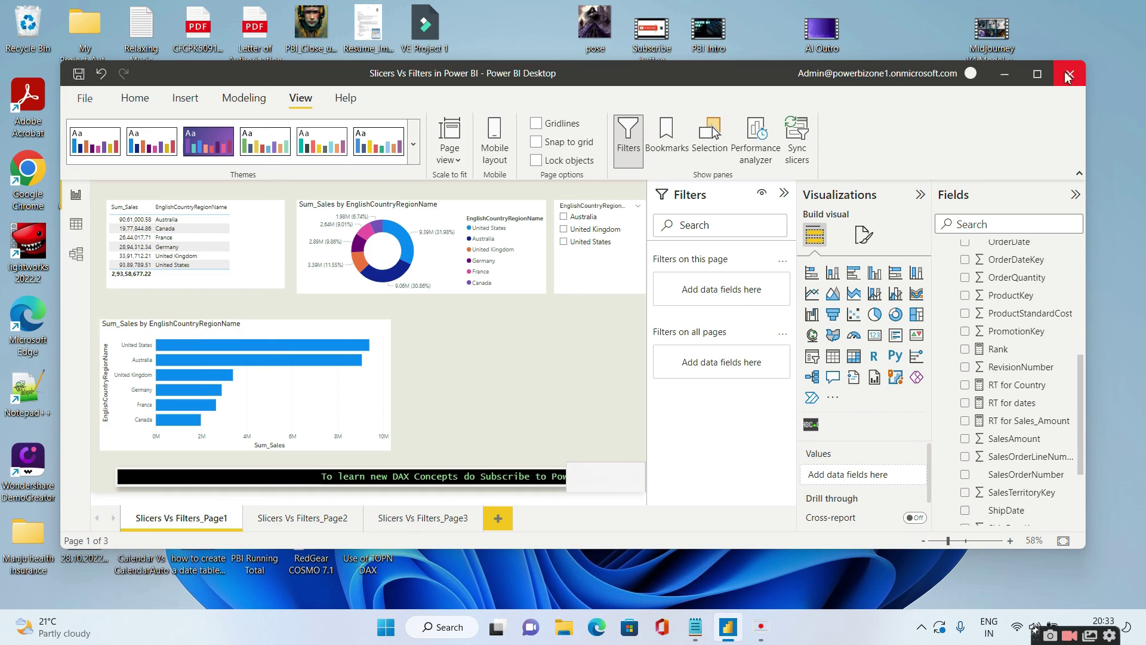
click(1037, 73)
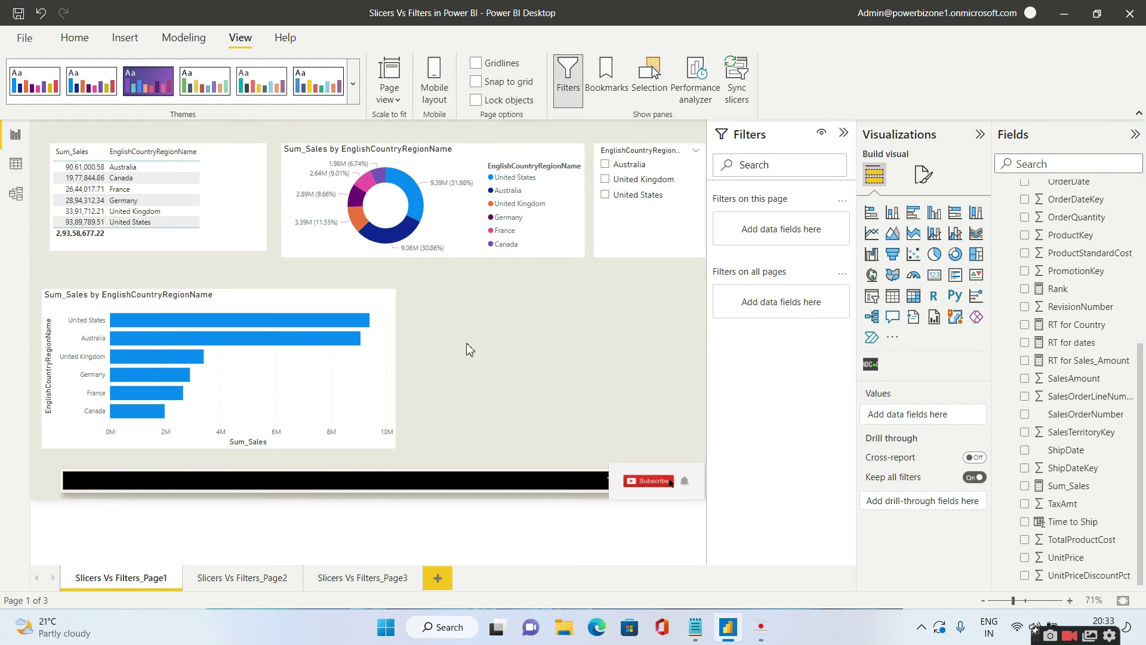
drag(607, 336, 540, 358)
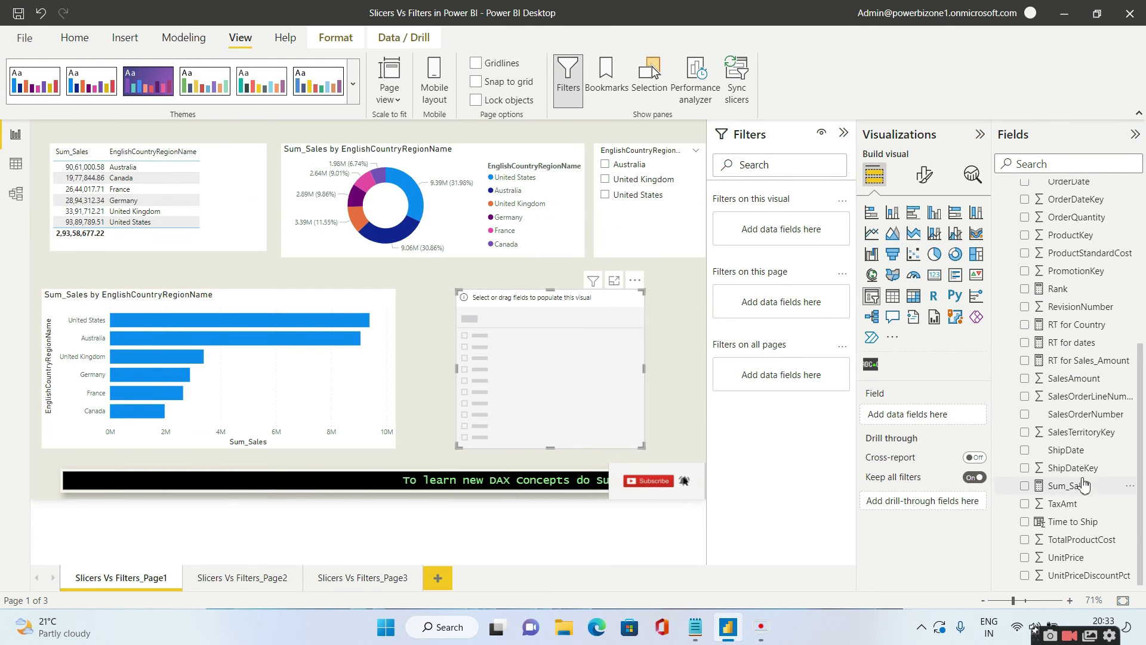
scroll(1053, 382, up, 5)
scroll(1059, 439, down, 5)
drag(1071, 420, 541, 386)
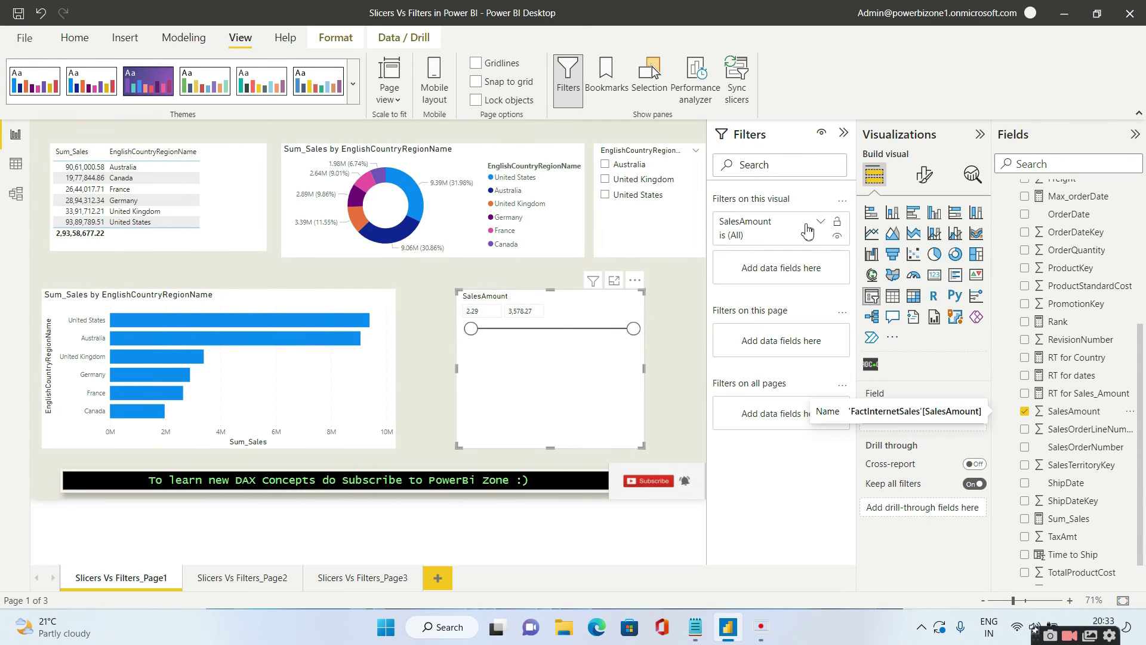
Step: Set the SalesAmount slicer's advanced filter condition to is greater than 10
click(820, 223)
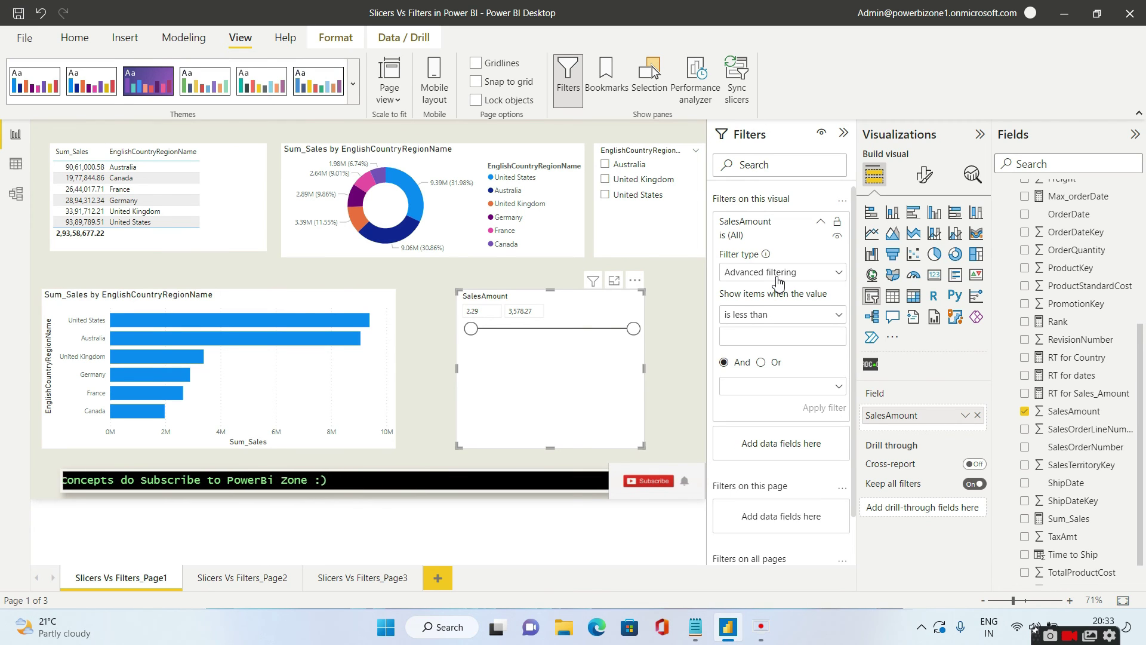
click(779, 315)
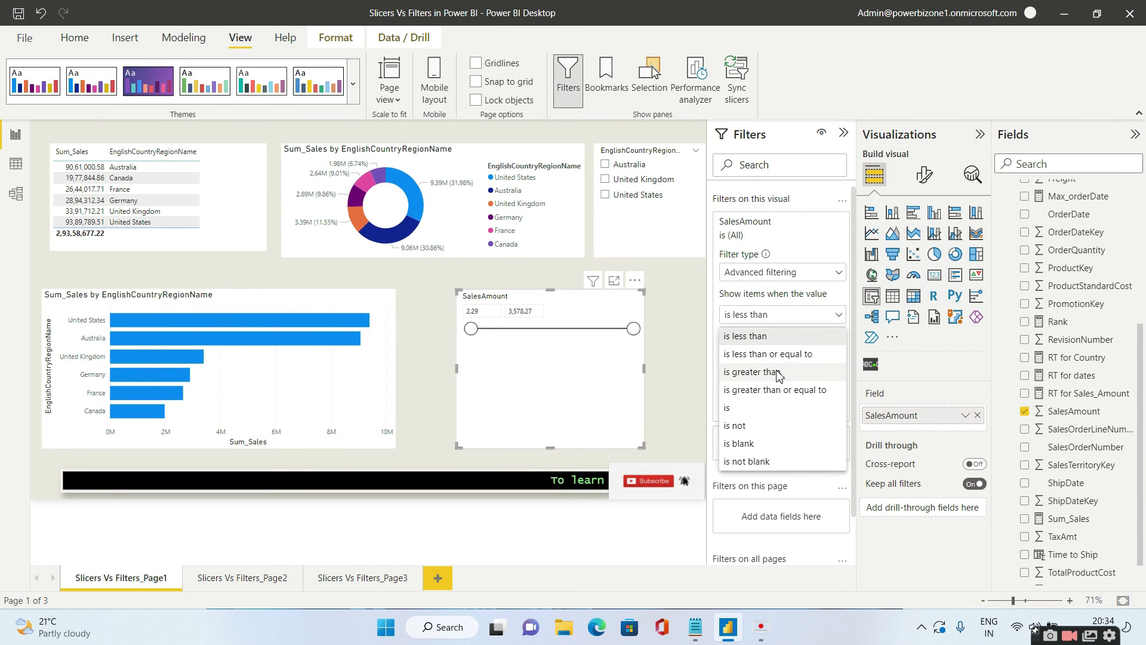
click(732, 406)
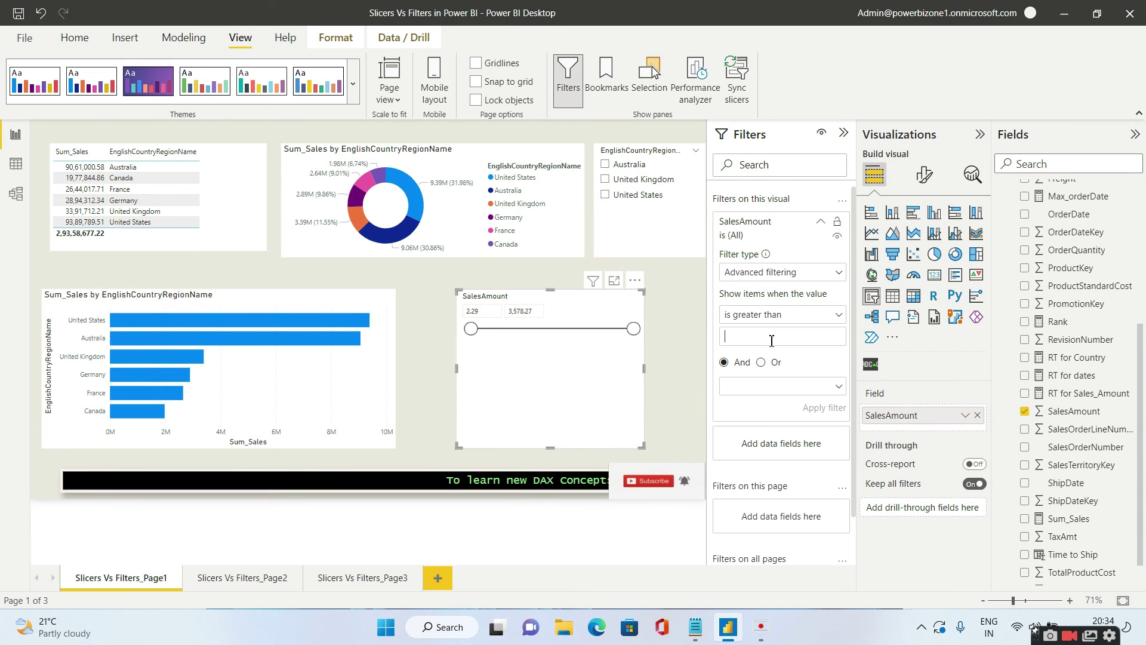
click(772, 341)
text(10)
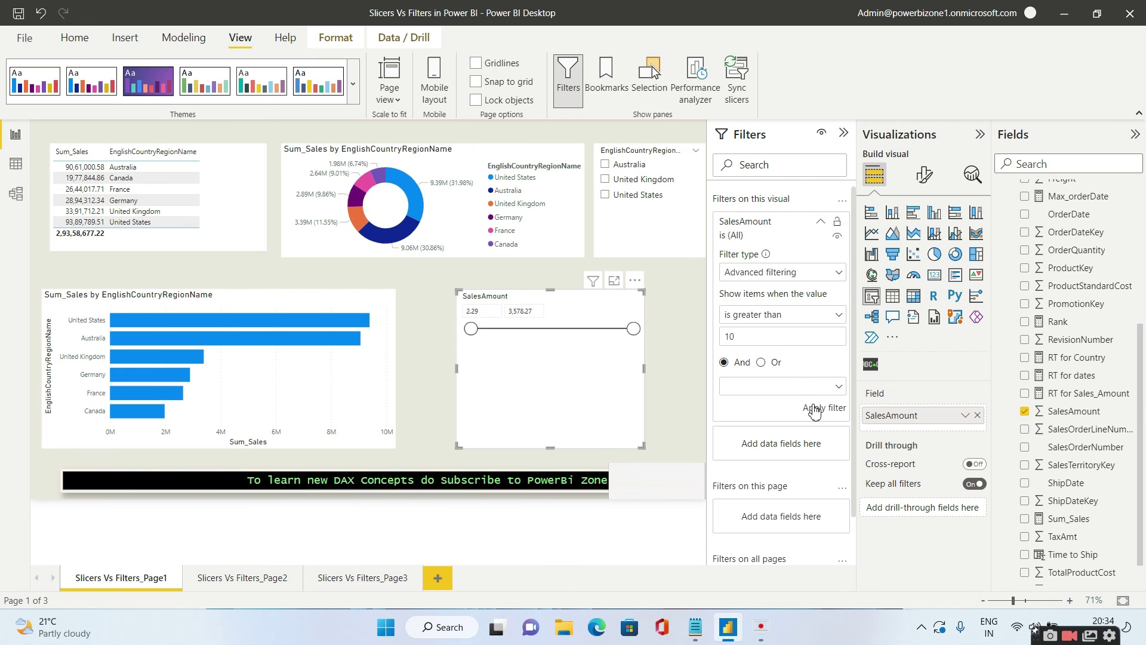
Step: Switch the SalesAmount filter type to Basic filtering and then to Top N
click(799, 273)
click(791, 313)
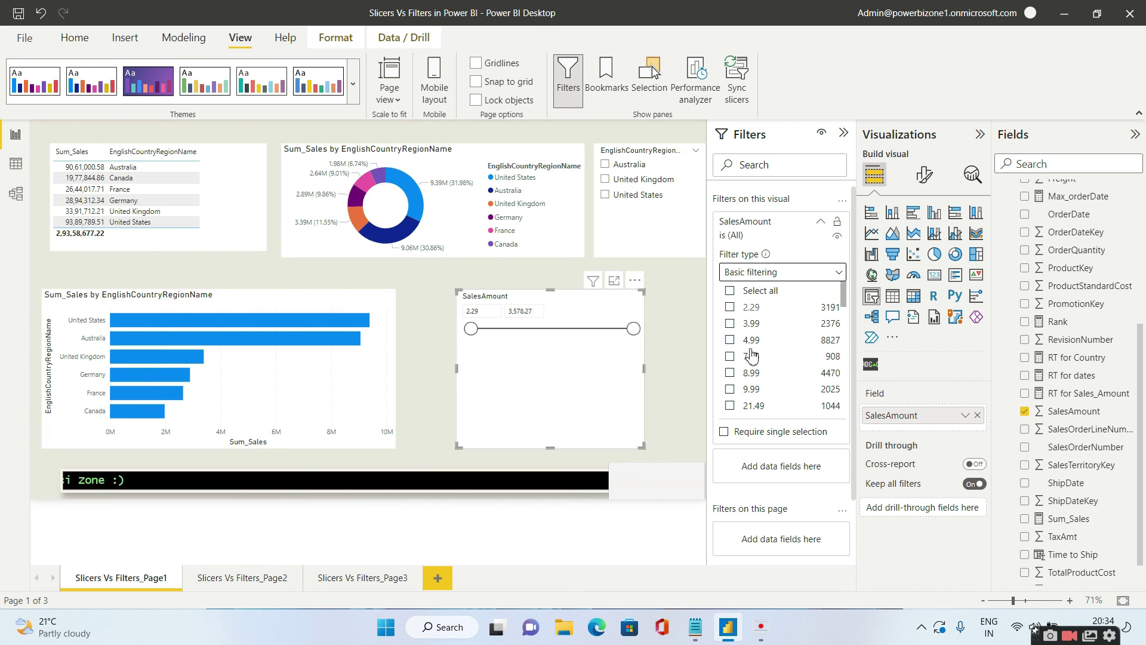
click(770, 276)
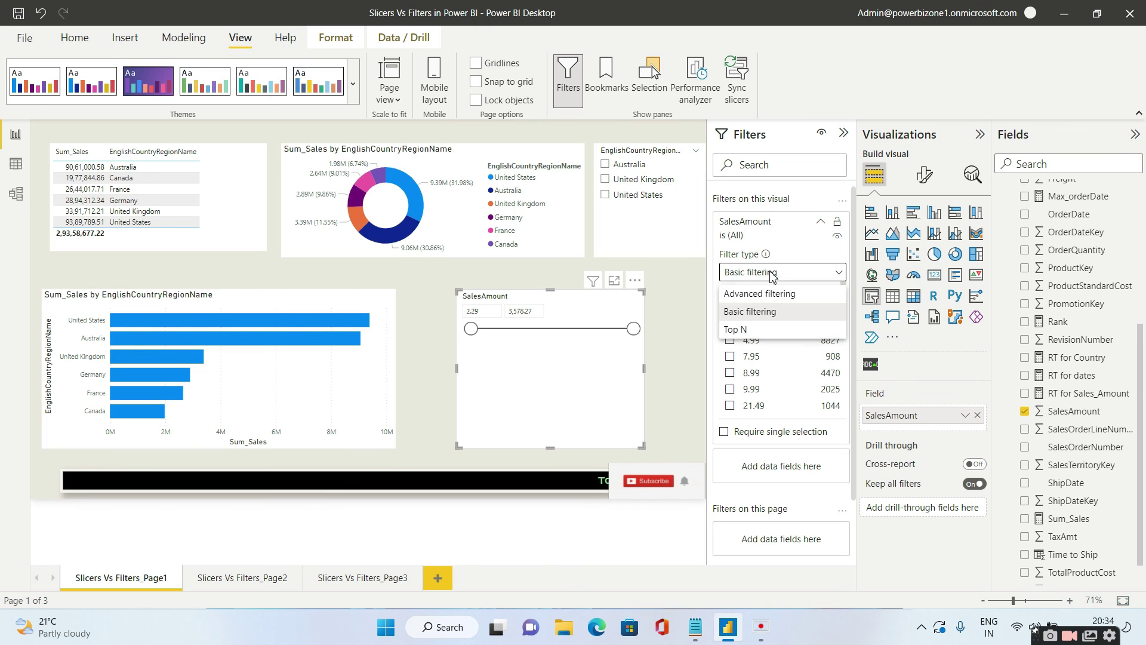
click(764, 331)
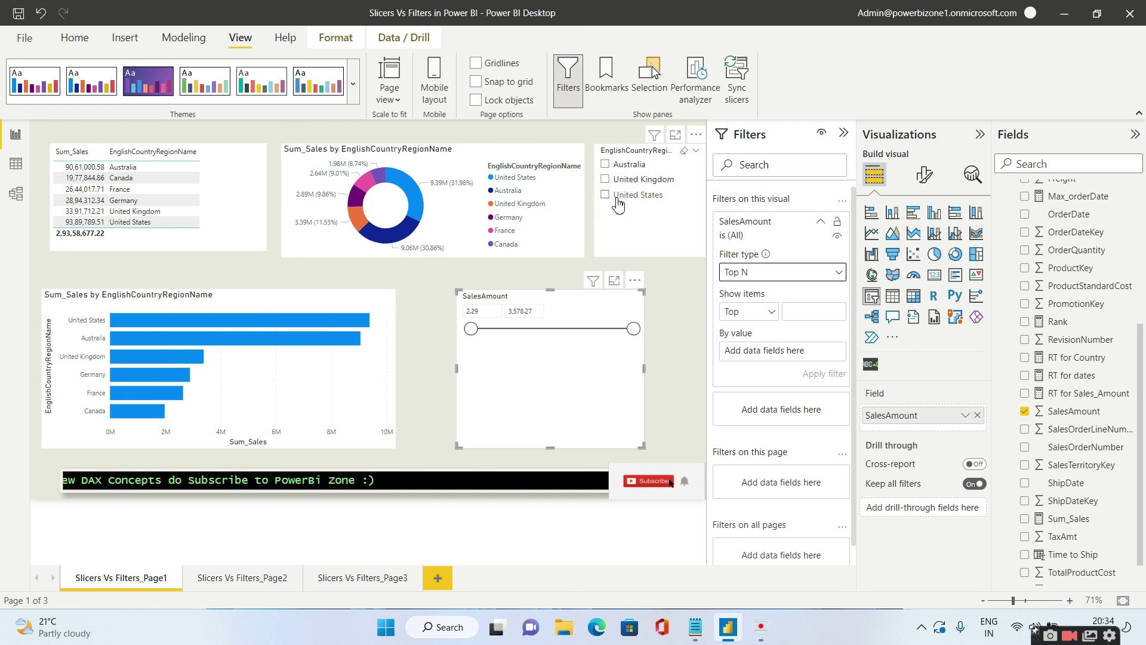
click(804, 313)
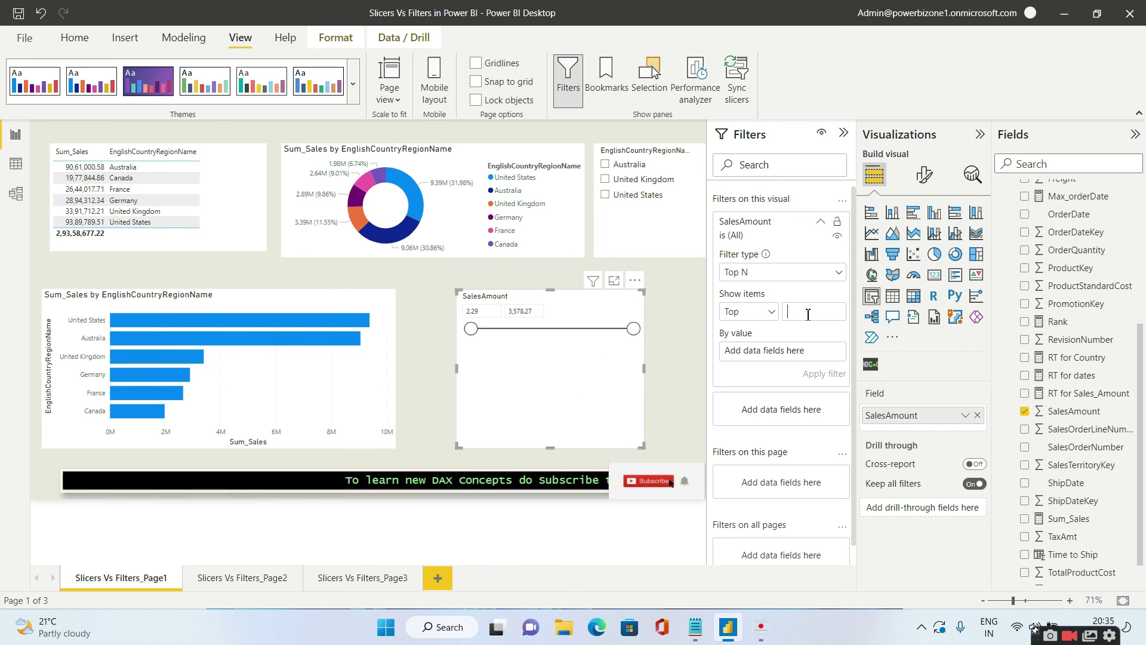
Step: Collapse the Filters and Visualizations panes and minimize the Power BI report
click(842, 135)
click(980, 134)
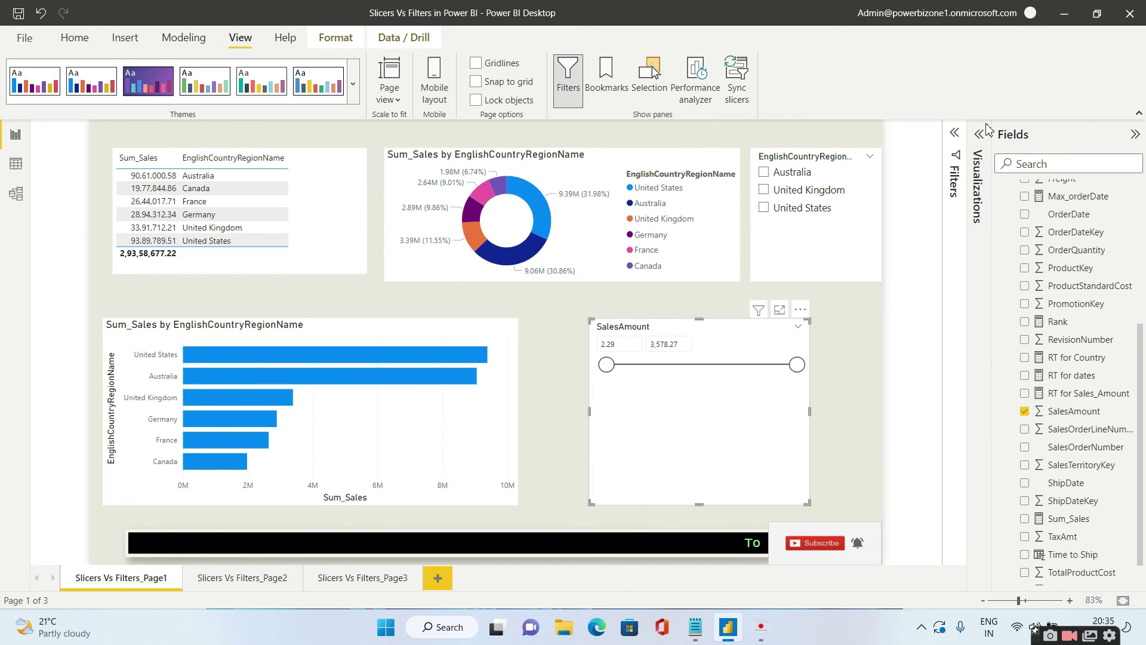
click(1060, 16)
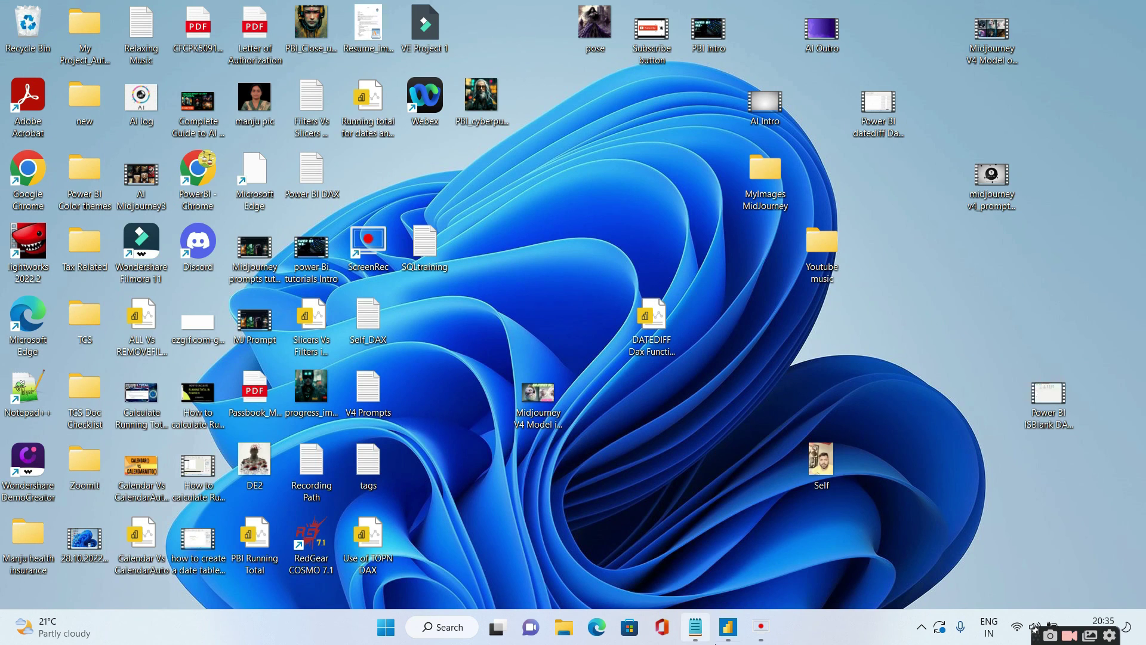
Step: Switch to the Notepad notes and review the Power BI interview questions and answers on slicers and filters
click(696, 627)
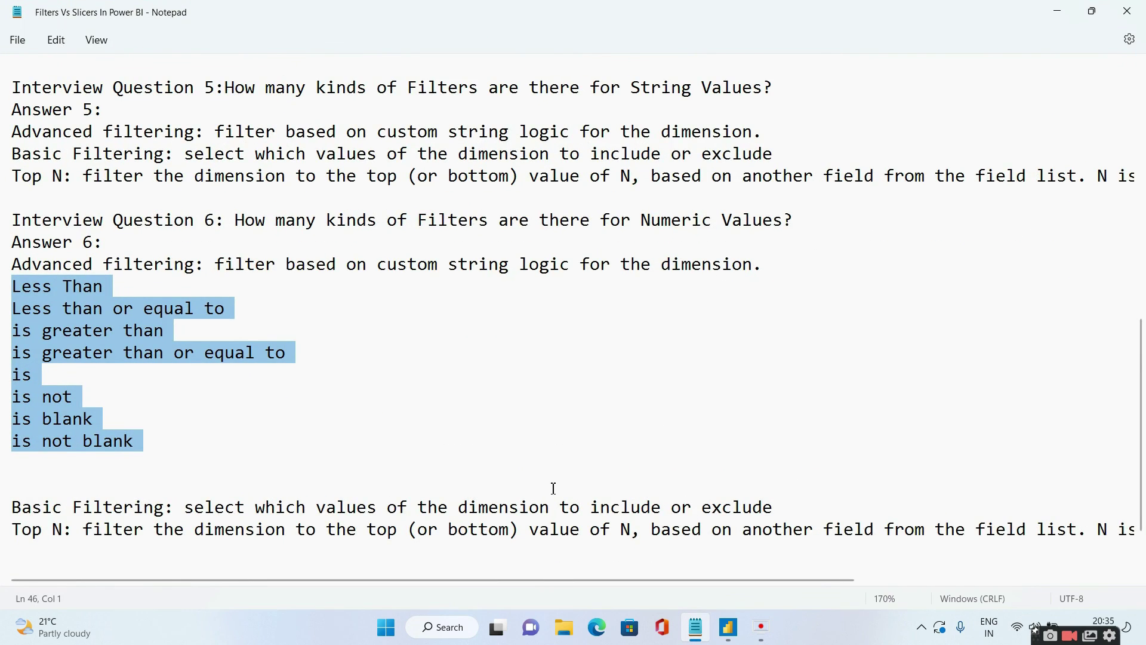
scroll(554, 488, up, 9)
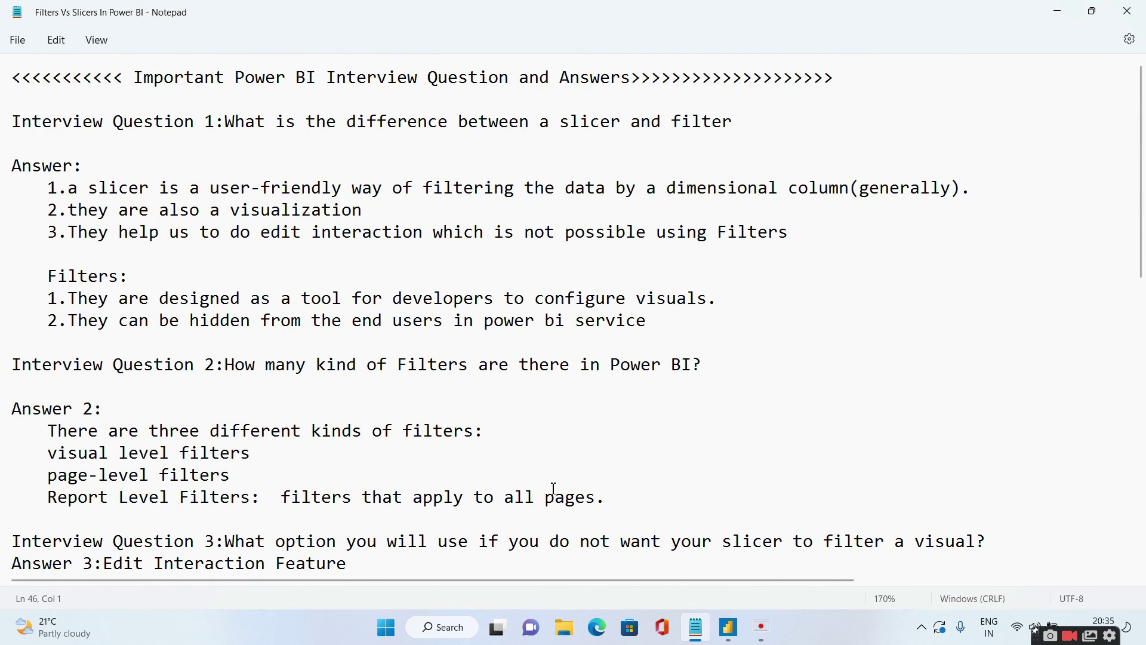
scroll(554, 488, down, 4)
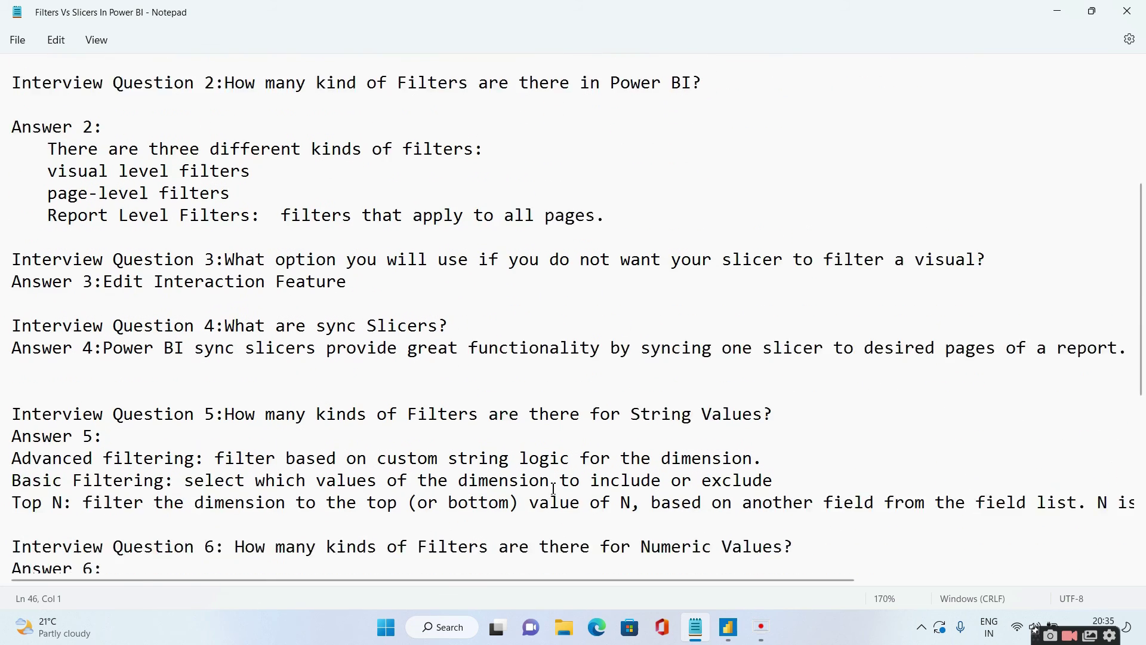
scroll(554, 488, down, 1)
scroll(553, 488, up, 5)
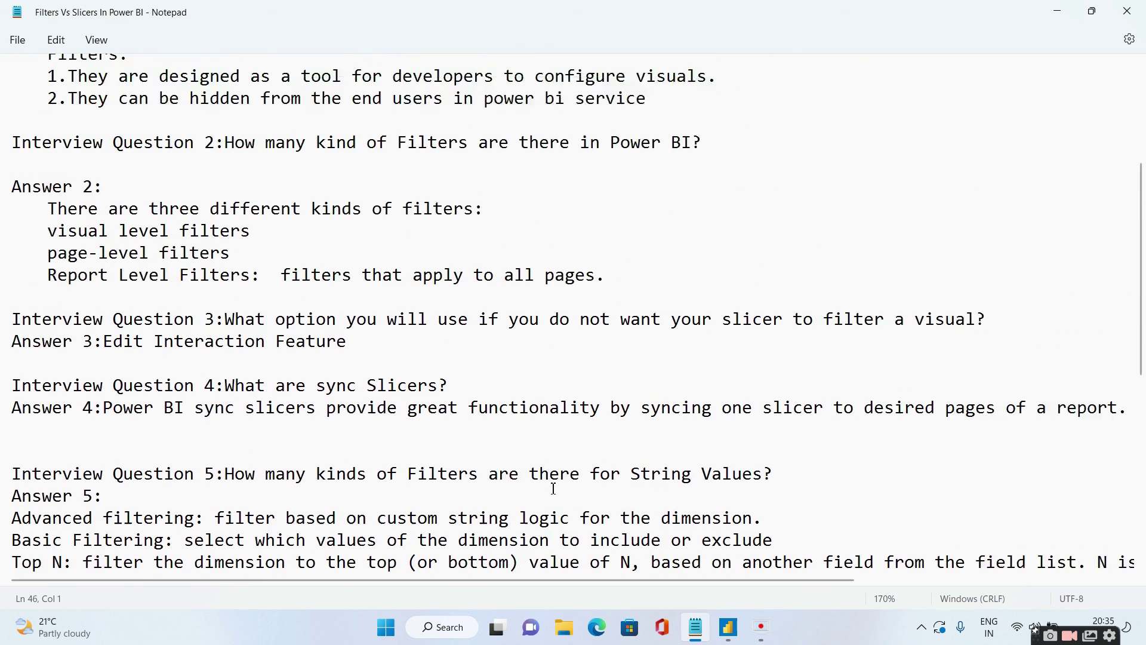